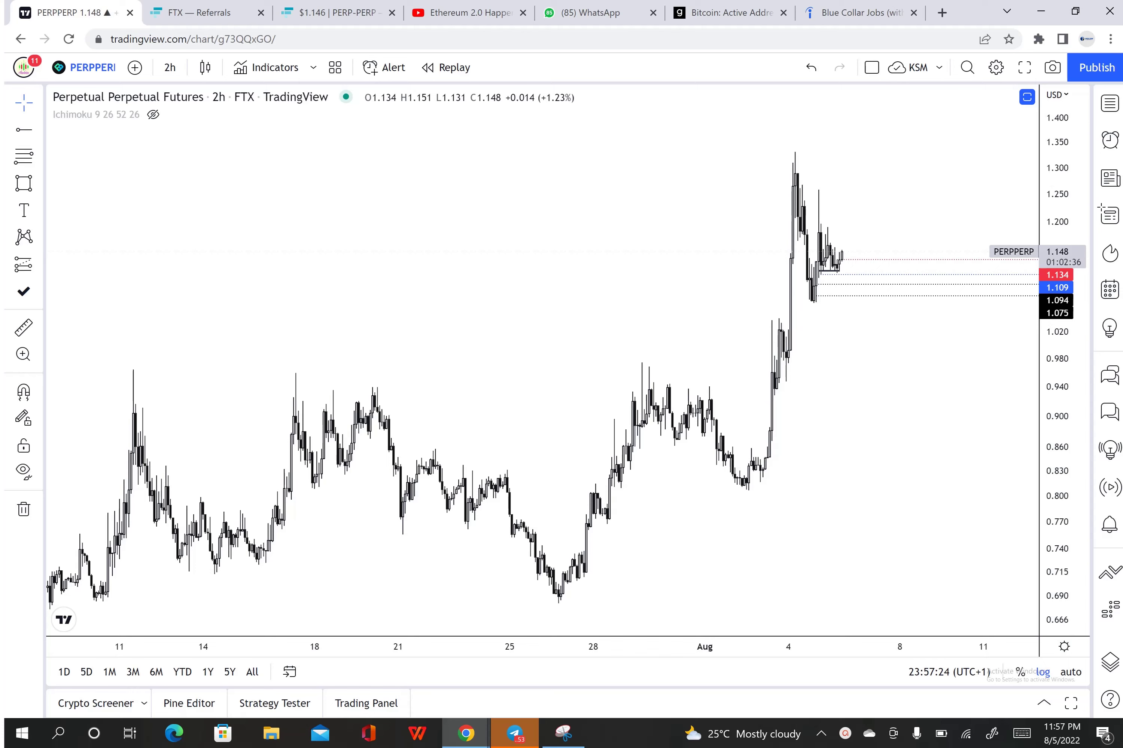
Load the FTX Bitcoin Perpetual Futures chart by searching for the symbol BTCPERP.
{"action": "left_click", "coordinate": [91, 67]}
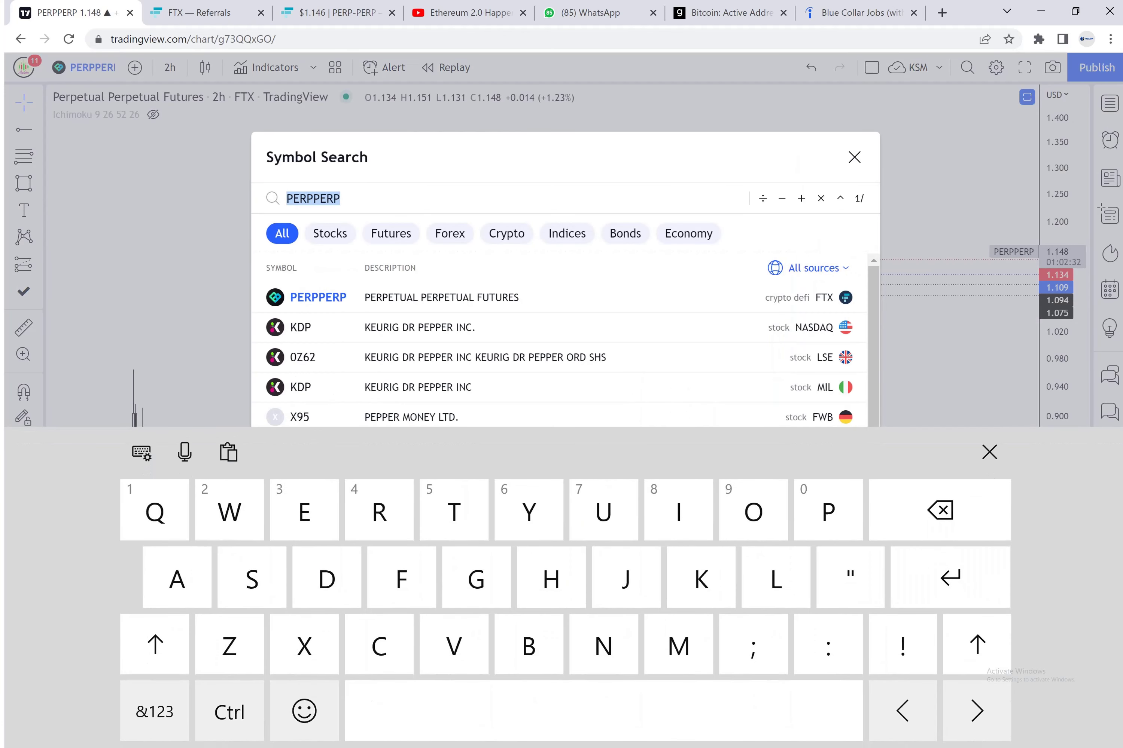
{"action": "type", "text": "BTC"}
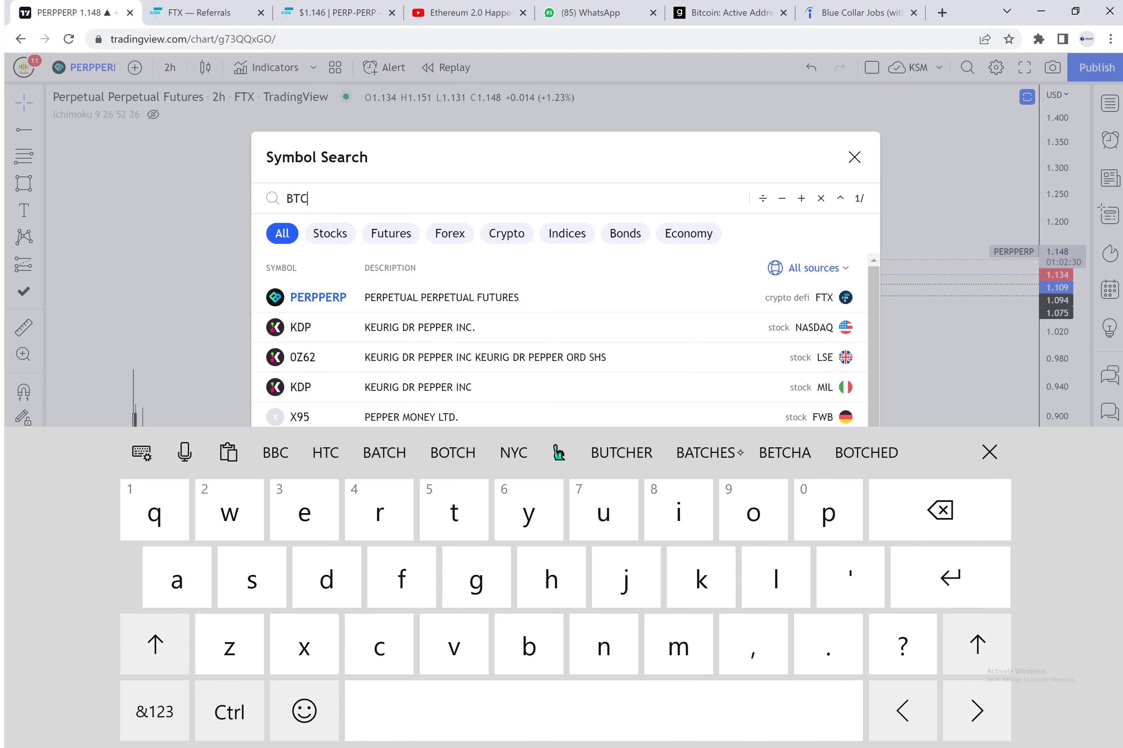
{"action": "type", "text": "PERP"}
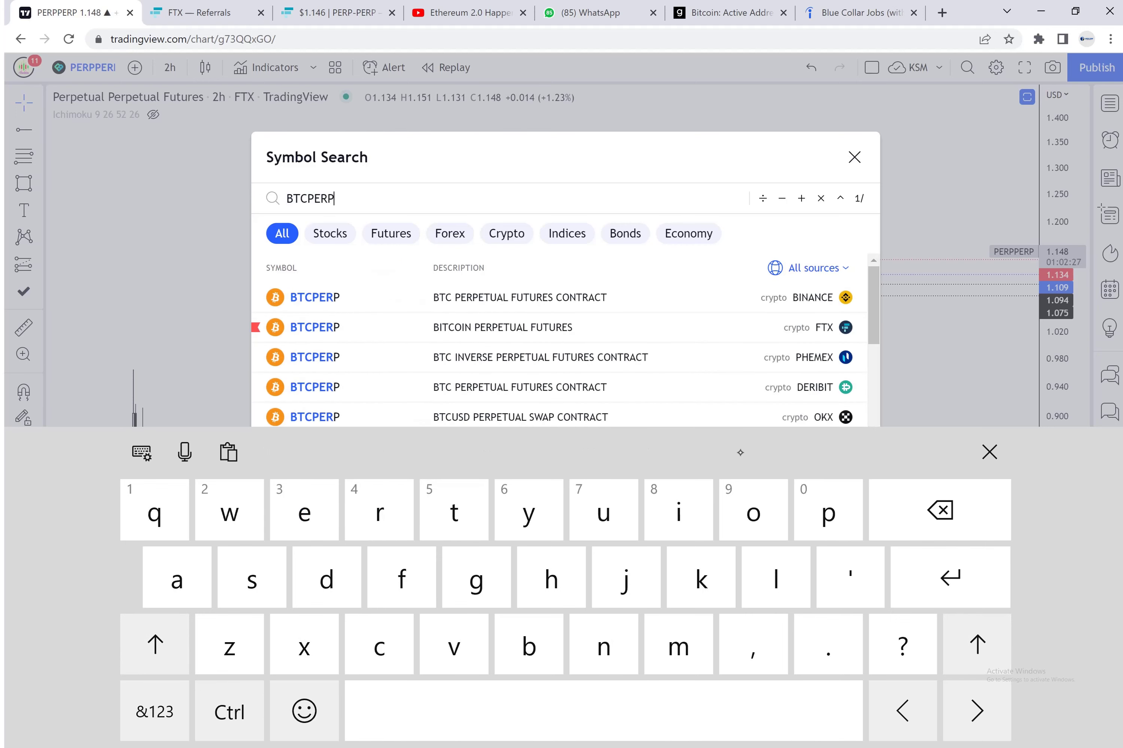
{"action": "left_click", "coordinate": [445, 327]}
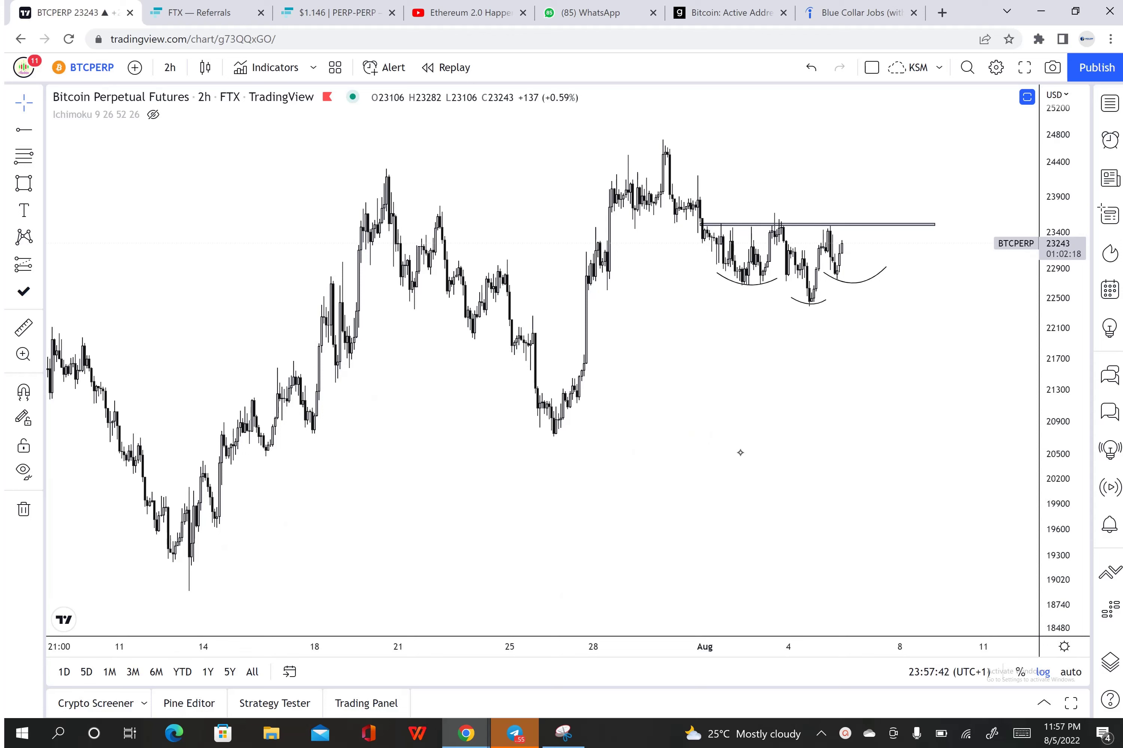
Set the chart's time interval to 1 hour.
{"action": "left_click", "coordinate": [170, 67]}
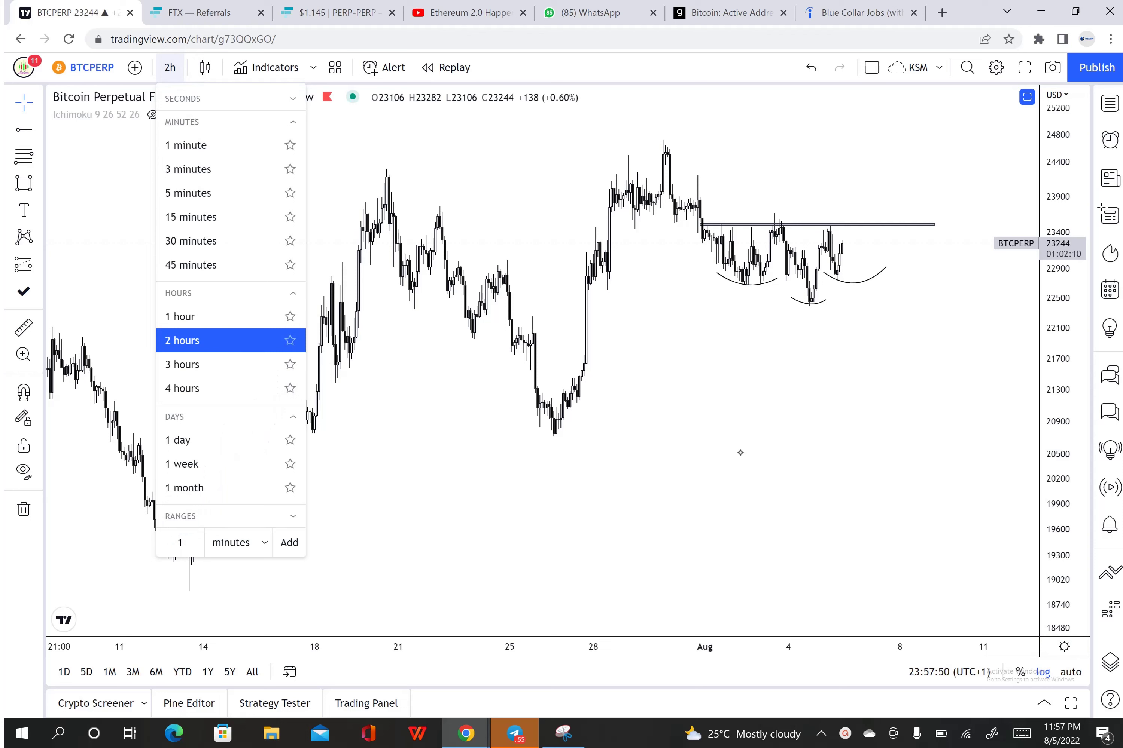
{"action": "left_click", "coordinate": [740, 453]}
{"action": "left_click", "coordinate": [170, 67]}
{"action": "left_click", "coordinate": [184, 316]}
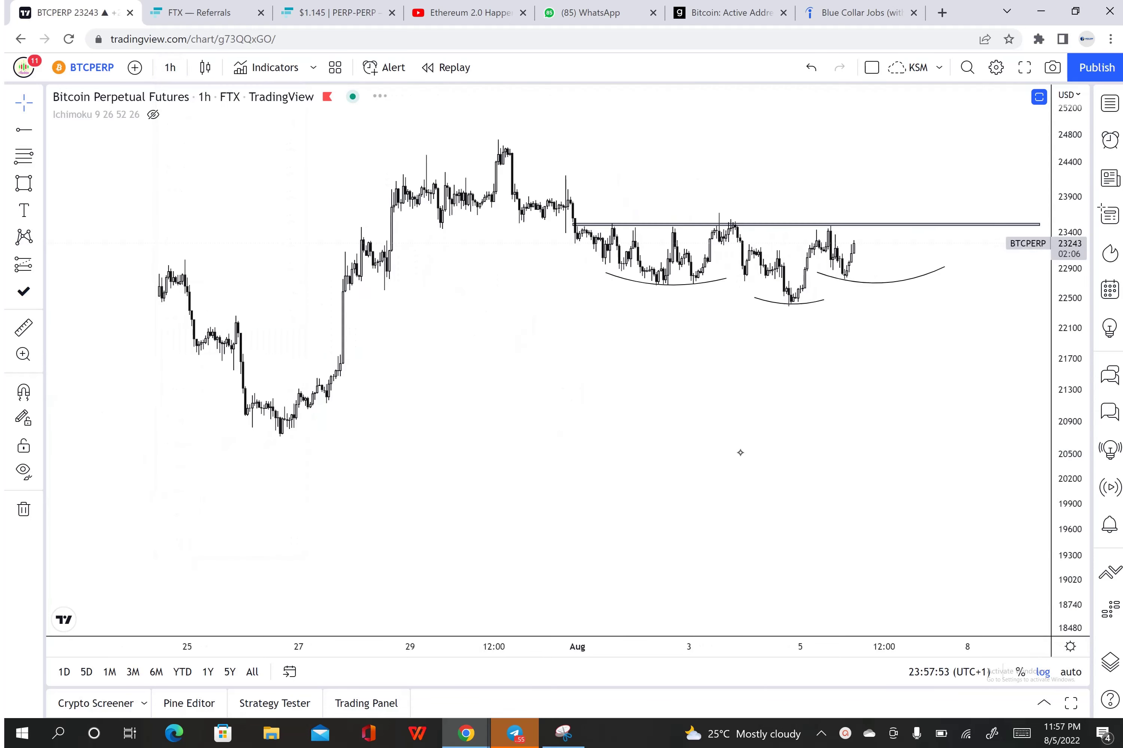
Brush arcs over the left shoulder, head and right shoulder formed by the price peaks between 28 July and 1 August.
{"action": "scroll", "coordinate": [740, 452], "scroll_direction": "up", "scroll_amount": 3}
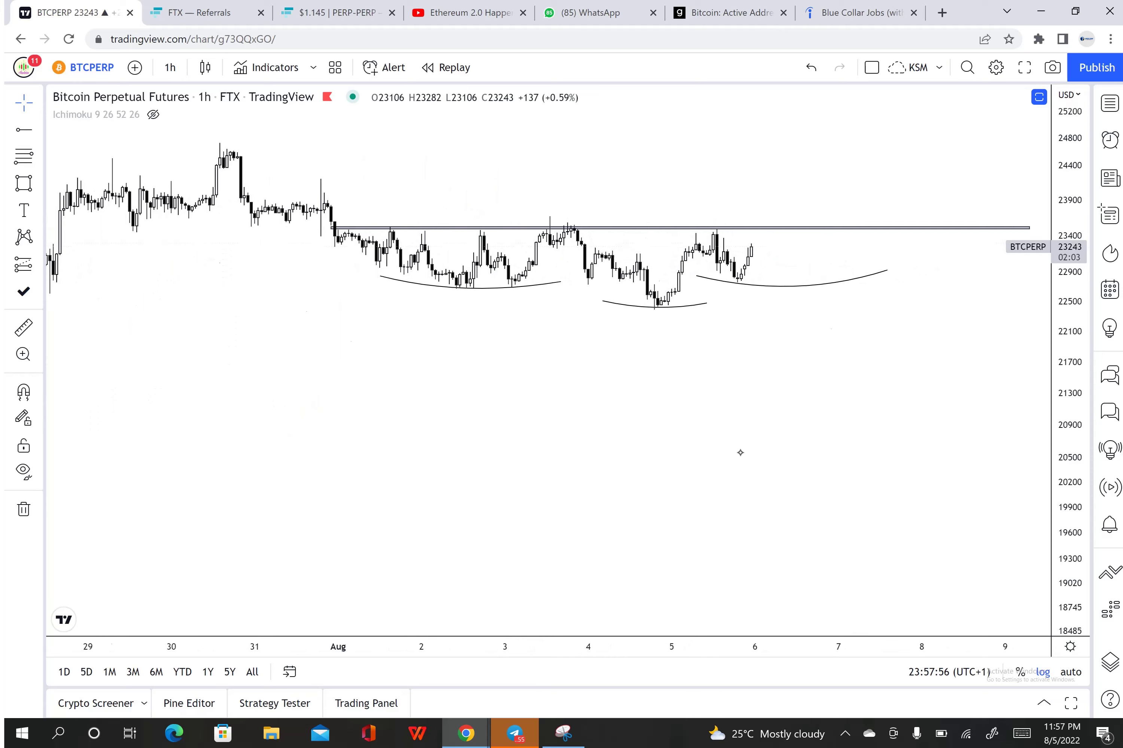
{"action": "scroll", "coordinate": [740, 453], "scroll_direction": "up", "scroll_amount": 3}
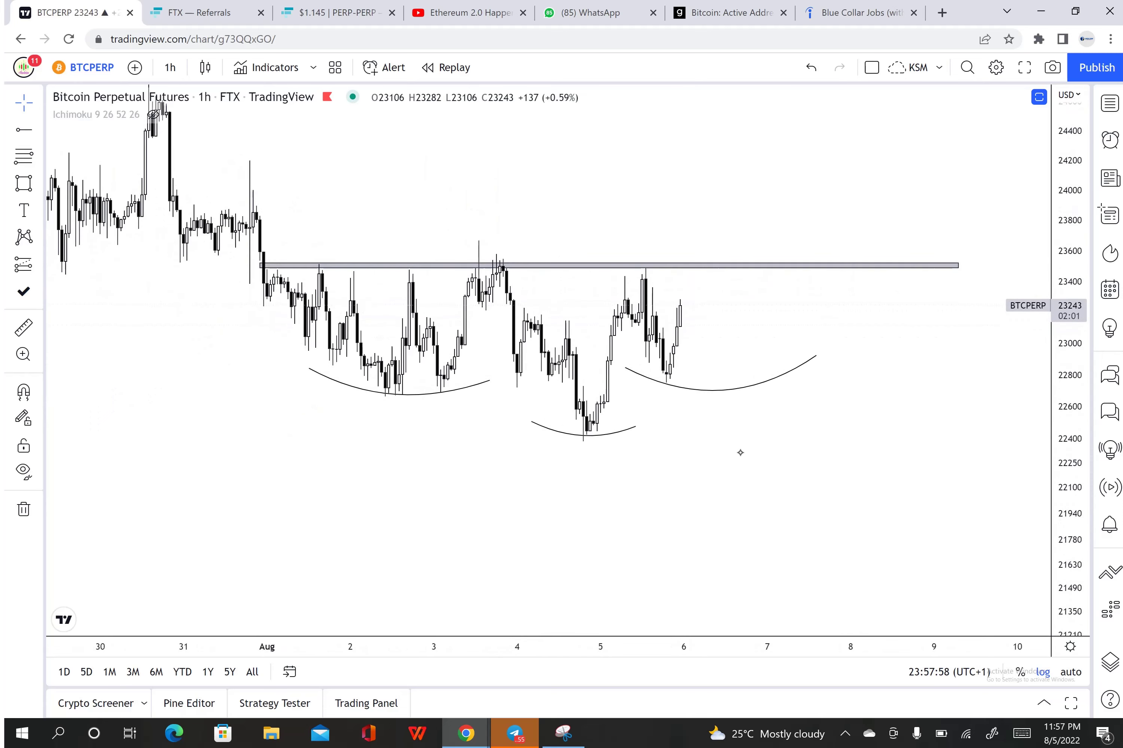
{"action": "left_click_drag", "start_coordinate": [741, 453], "coordinate": [696, 493]}
{"action": "scroll", "coordinate": [740, 452], "scroll_direction": "down", "scroll_amount": 5}
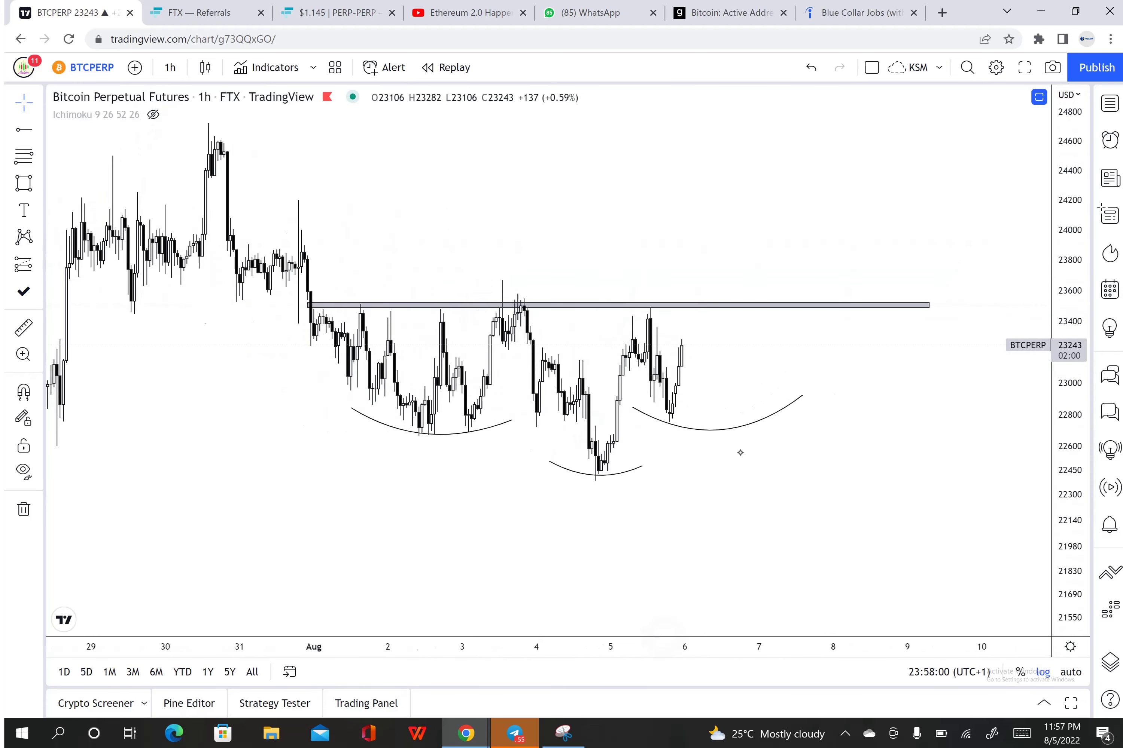
{"action": "scroll", "coordinate": [740, 452], "scroll_direction": "up", "scroll_amount": 4}
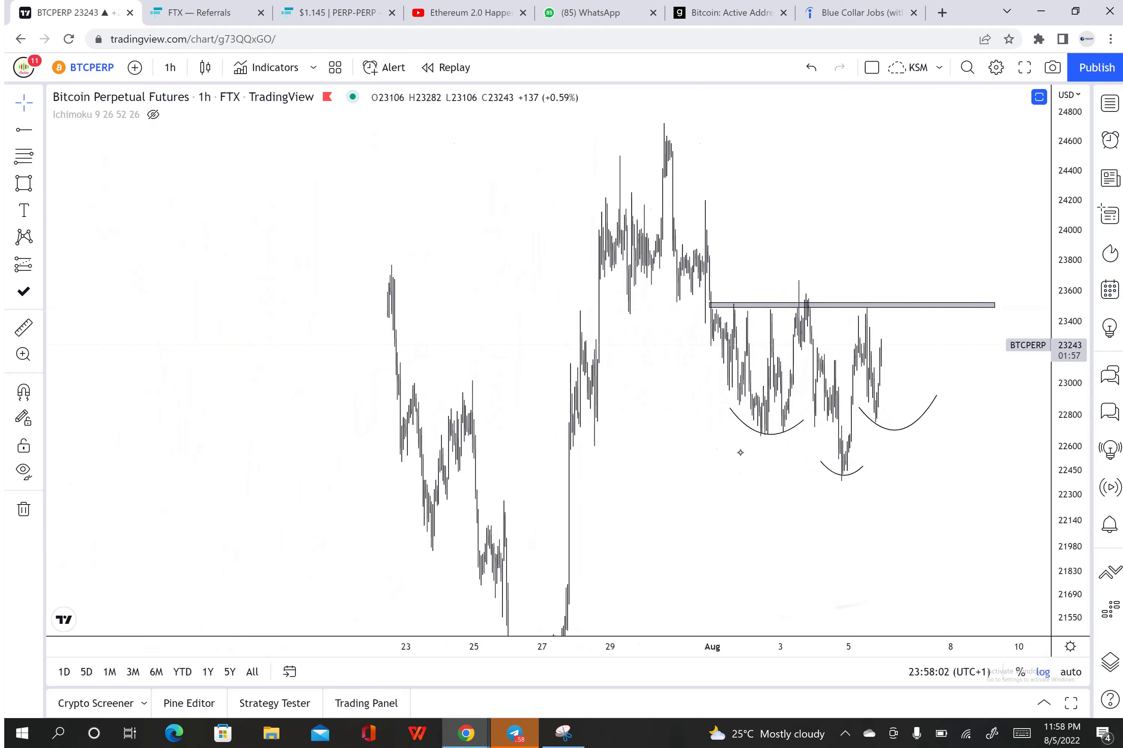
{"action": "scroll", "coordinate": [740, 453], "scroll_direction": "down", "scroll_amount": 2}
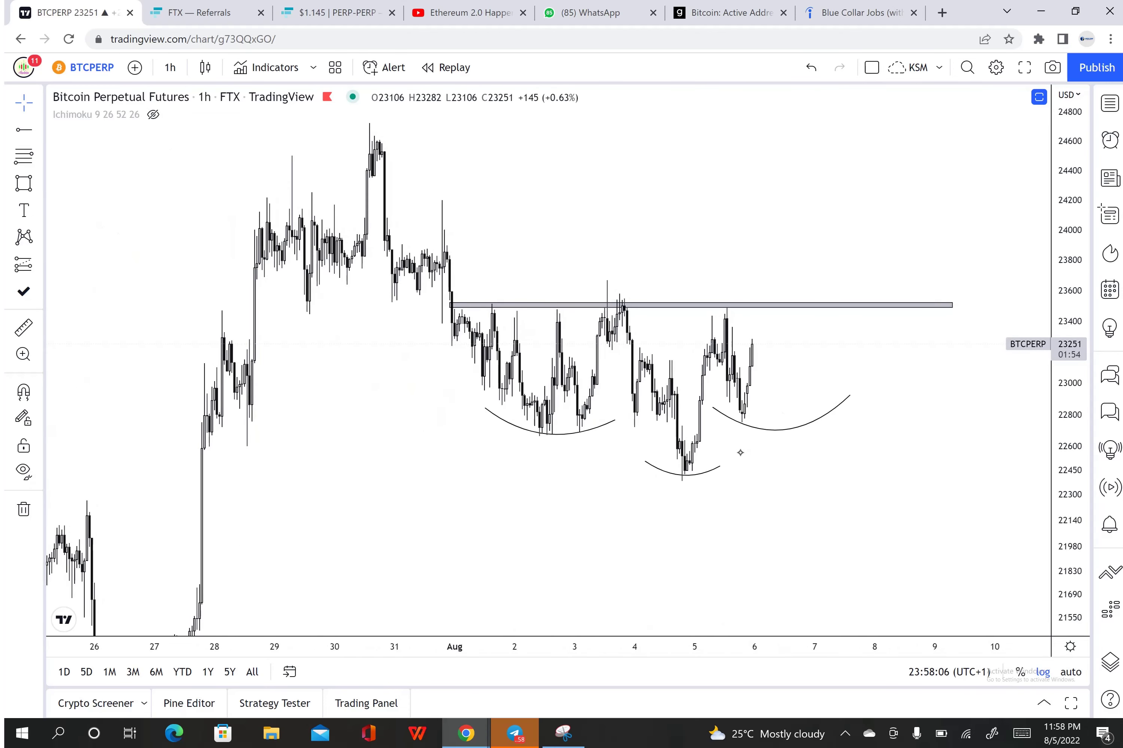
{"action": "left_click", "coordinate": [39, 184]}
{"action": "left_click", "coordinate": [88, 185]}
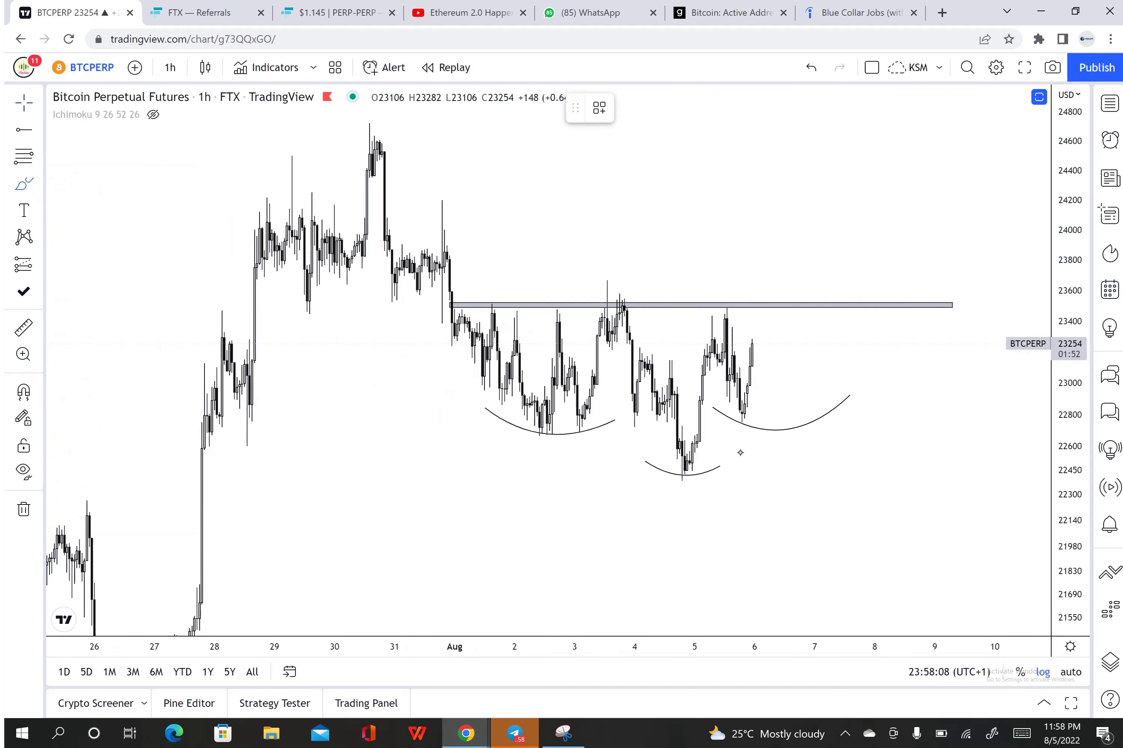
{"action": "mouse_move", "coordinate": [251, 238]}
{"action": "left_mouse_down"}
{"action": "mouse_move", "coordinate": [279, 207]}
{"action": "mouse_move", "coordinate": [351, 251]}
{"action": "left_mouse_up"}
{"action": "mouse_move", "coordinate": [354, 183]}
{"action": "left_mouse_down"}
{"action": "mouse_move", "coordinate": [377, 121]}
{"action": "mouse_move", "coordinate": [401, 155]}
{"action": "left_mouse_up"}
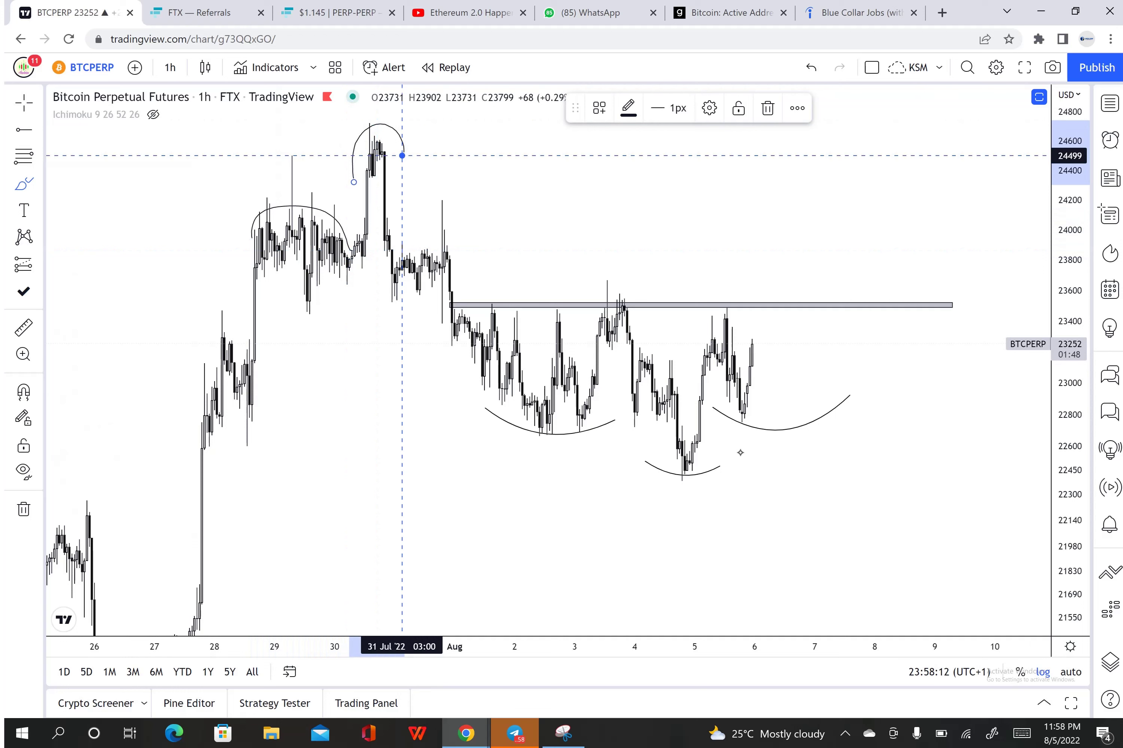
{"action": "left_click_drag", "start_coordinate": [400, 262], "coordinate": [464, 266]}
Brush a neckline beneath the three peaks and strokes marking the drop into 1 August, removing the last stray stroke.
{"action": "mouse_move", "coordinate": [257, 303]}
{"action": "left_mouse_down"}
{"action": "mouse_move", "coordinate": [476, 302]}
{"action": "mouse_move", "coordinate": [481, 415]}
{"action": "mouse_move", "coordinate": [492, 401]}
{"action": "left_mouse_up"}
{"action": "left_click_drag", "start_coordinate": [490, 379], "coordinate": [476, 407]}
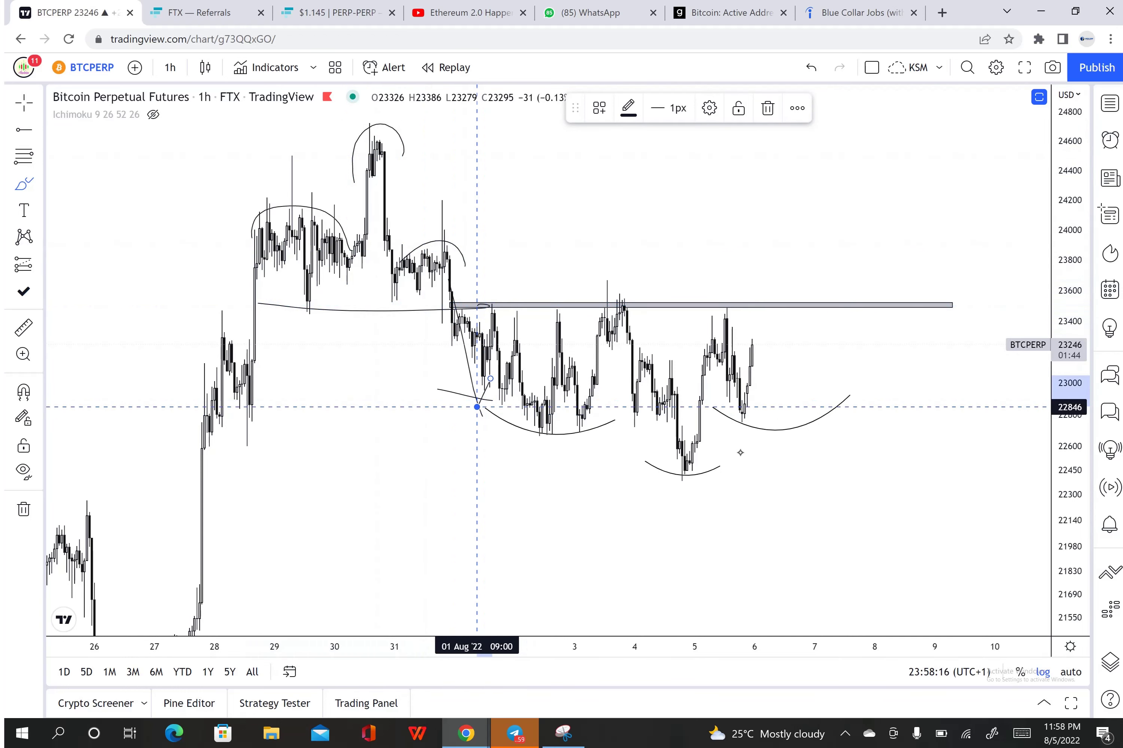
{"action": "key", "text": "Delete"}
{"action": "left_click", "coordinate": [40, 133]}
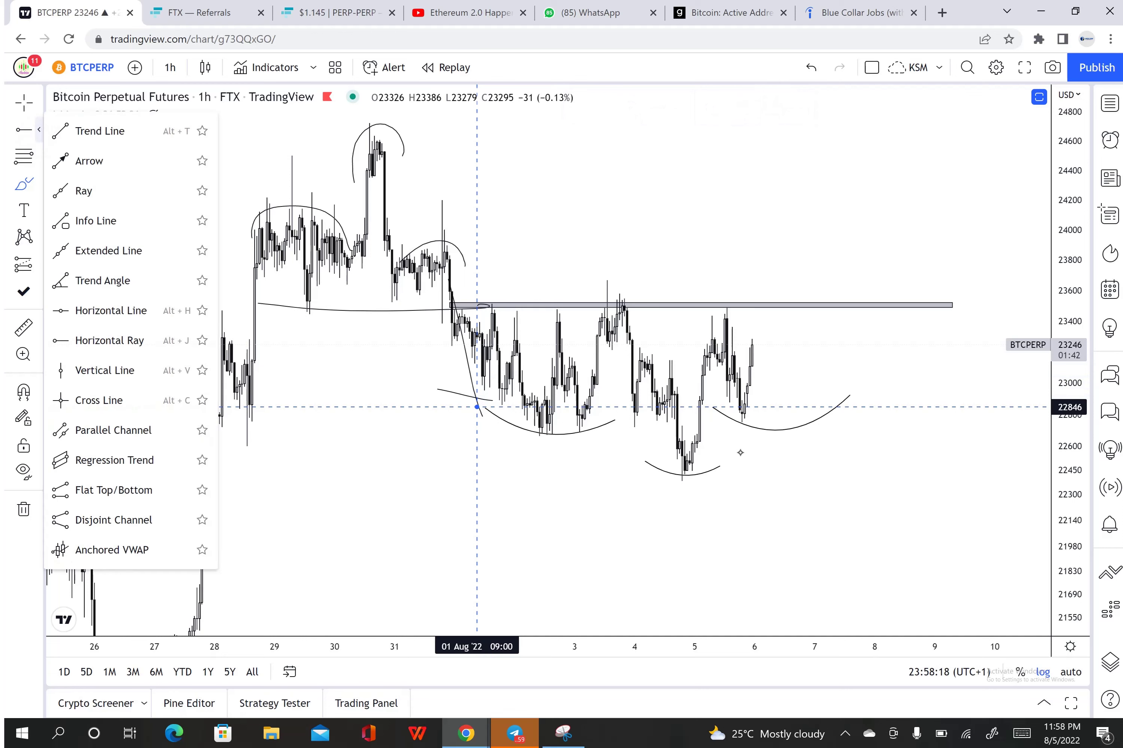
{"action": "left_click", "coordinate": [83, 139]}
{"action": "left_click", "coordinate": [541, 186]}
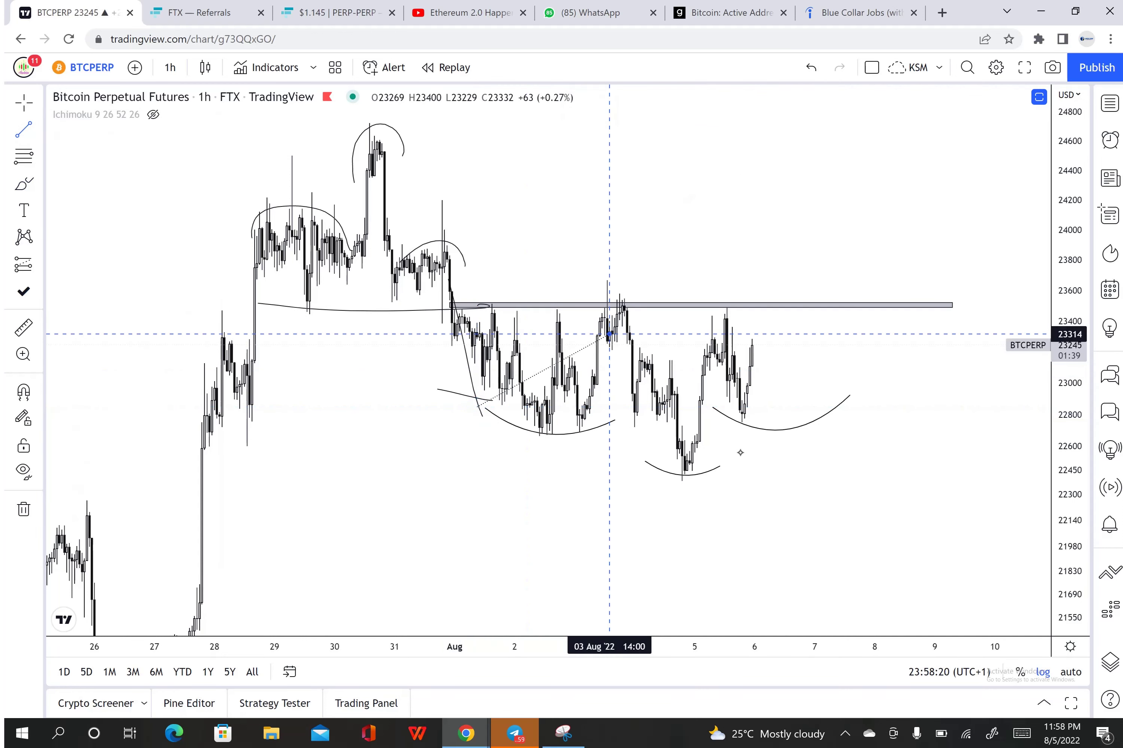
{"action": "left_click", "coordinate": [600, 339]}
{"action": "left_click", "coordinate": [827, 108]}
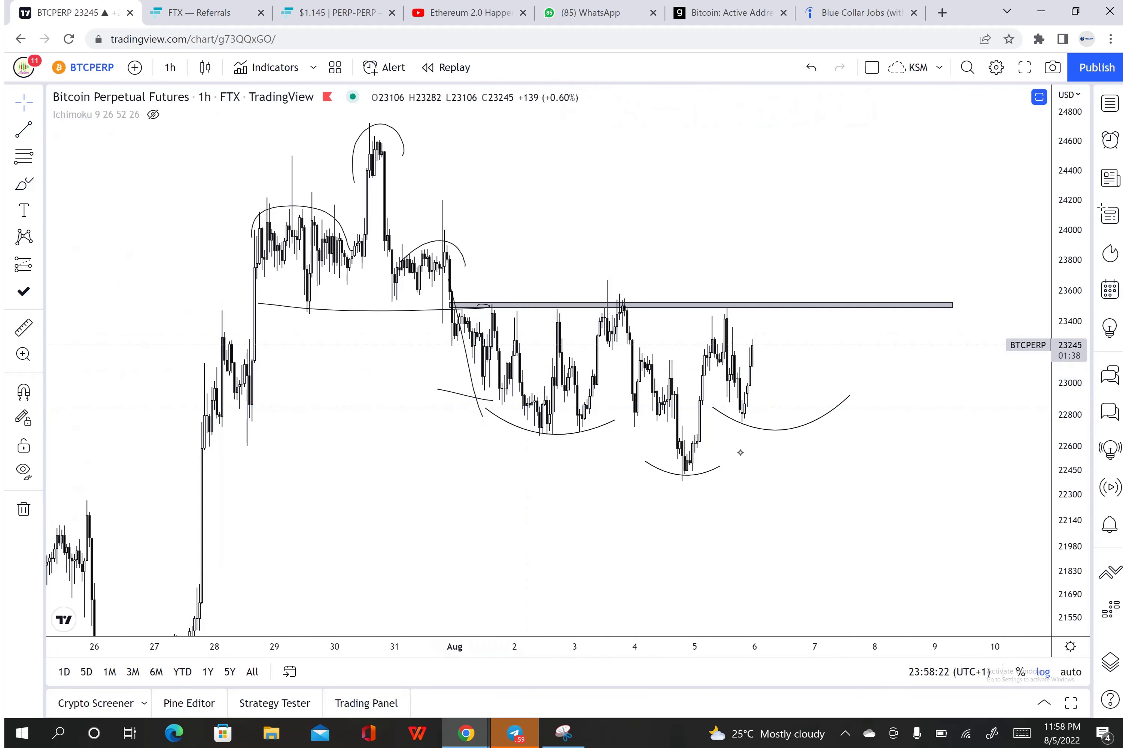
Delete the falling brush stroke at 1 August and remove all remaining drawings from the chart.
{"action": "left_click", "coordinate": [465, 352]}
{"action": "key", "text": "Delete"}
{"action": "left_click", "coordinate": [464, 395]}
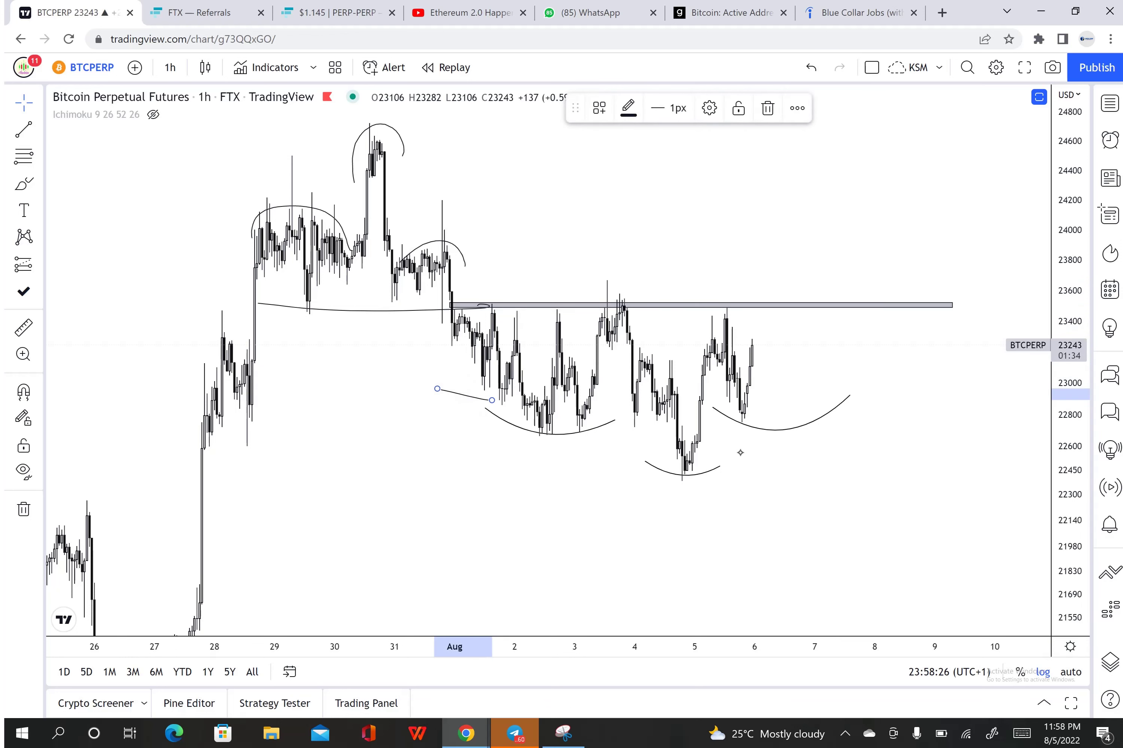
{"action": "left_click", "coordinate": [23, 510]}
{"action": "left_click", "coordinate": [97, 506]}
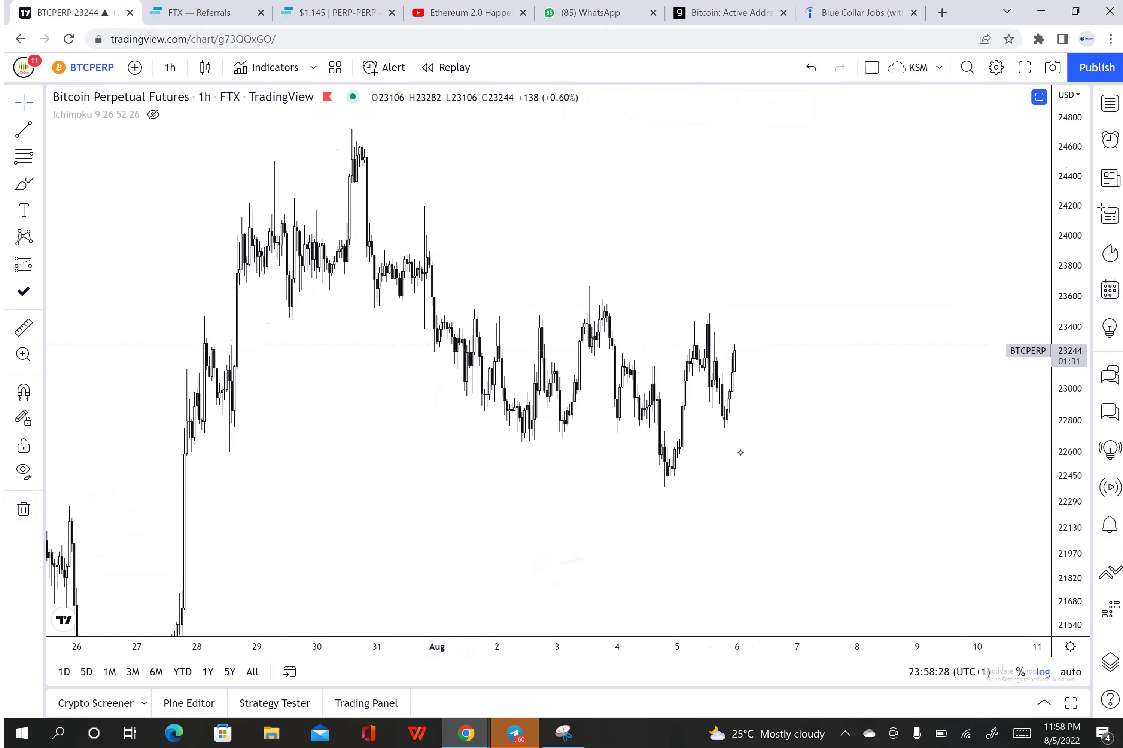
Draw a thin resistance rectangle across the August highs, about 23474 to 23511, from 1 August 00:00 to 7 August 19:00.
{"action": "scroll", "coordinate": [740, 452], "scroll_direction": "up", "scroll_amount": 5}
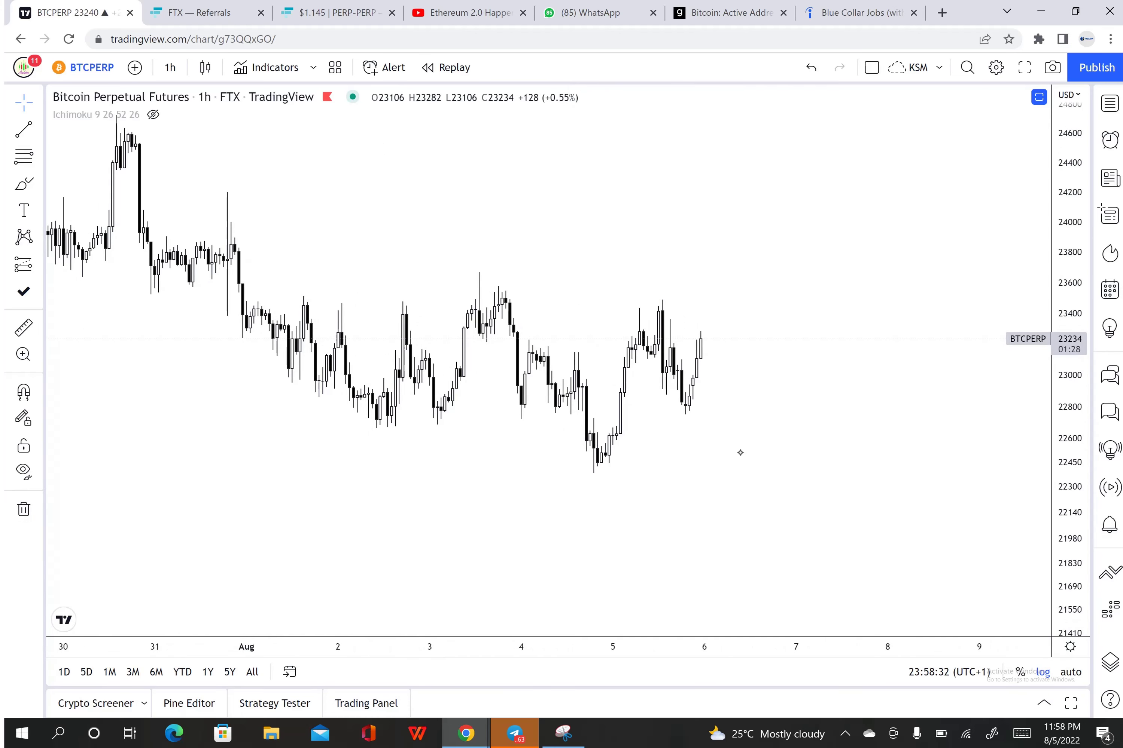
{"action": "left_click", "coordinate": [38, 183]}
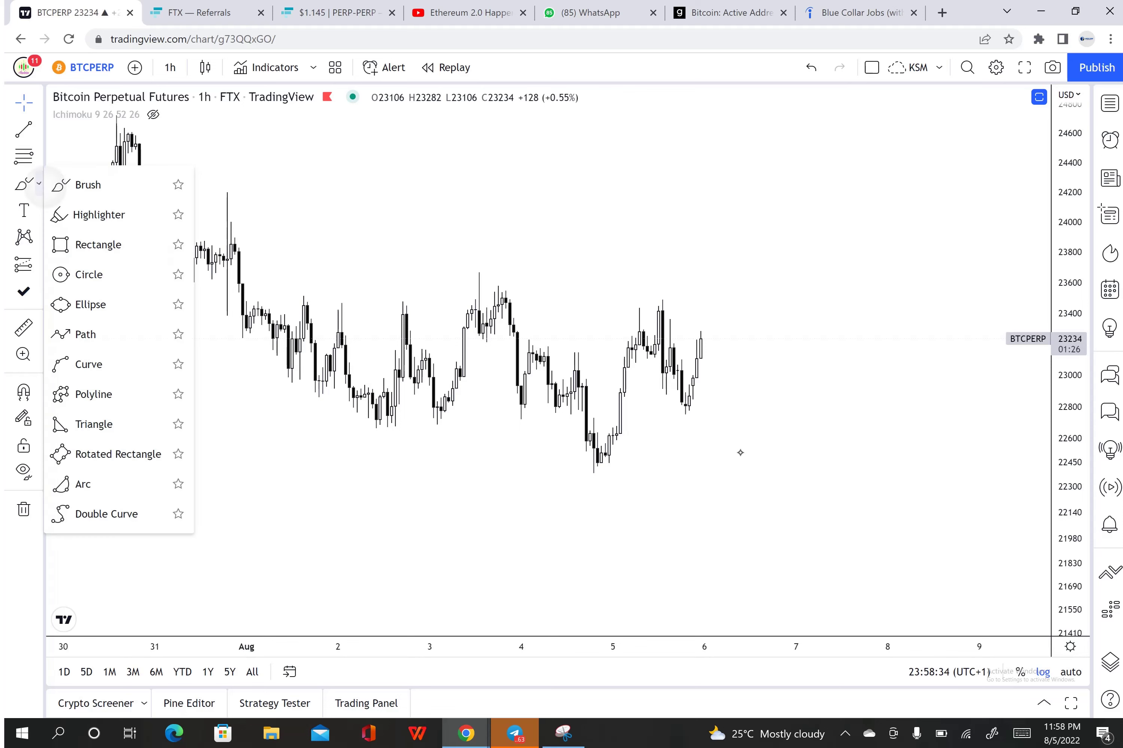
{"action": "left_click", "coordinate": [96, 245]}
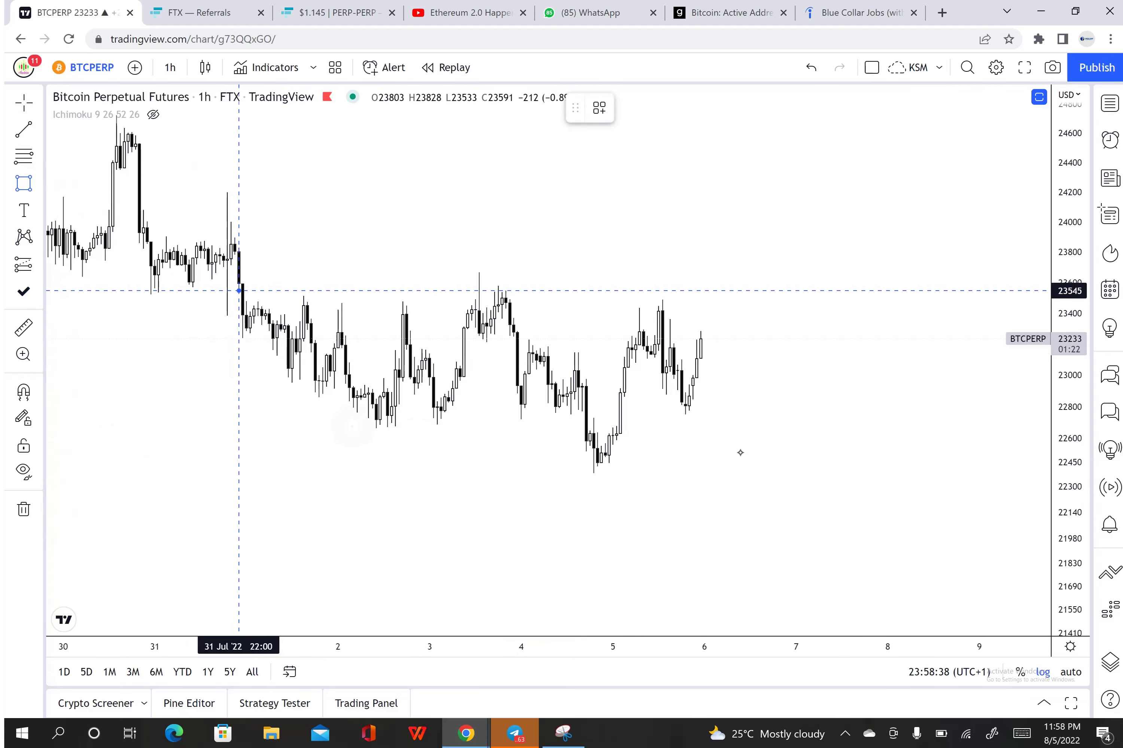
{"action": "left_click", "coordinate": [246, 296]}
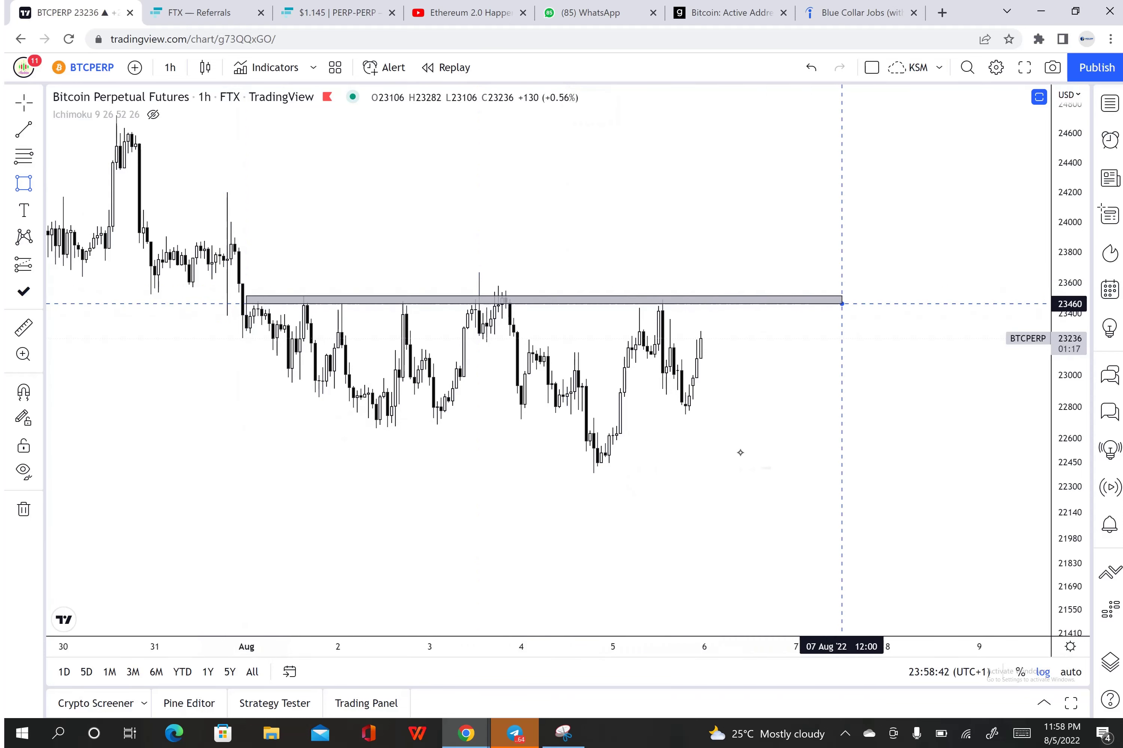
{"action": "left_click", "coordinate": [865, 304]}
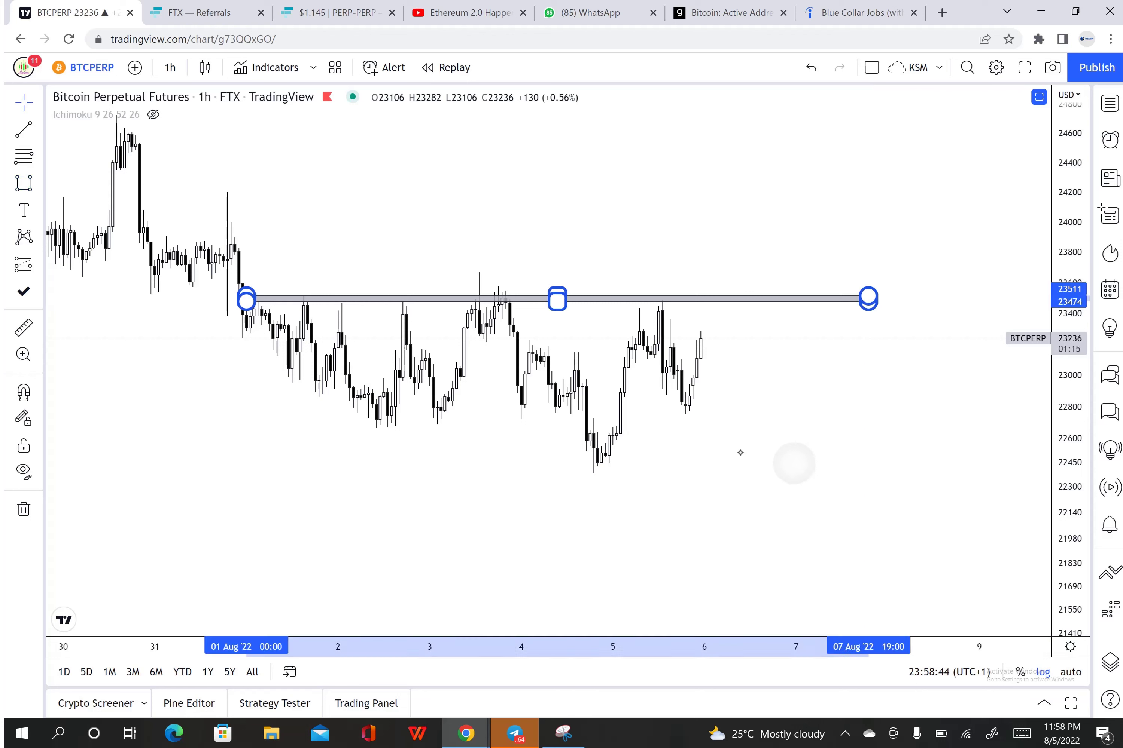
Draw a curve cupping the left shoulder lows from about 1 August to 3 August 18:00 and adjust its bend.
{"action": "left_click", "coordinate": [39, 183]}
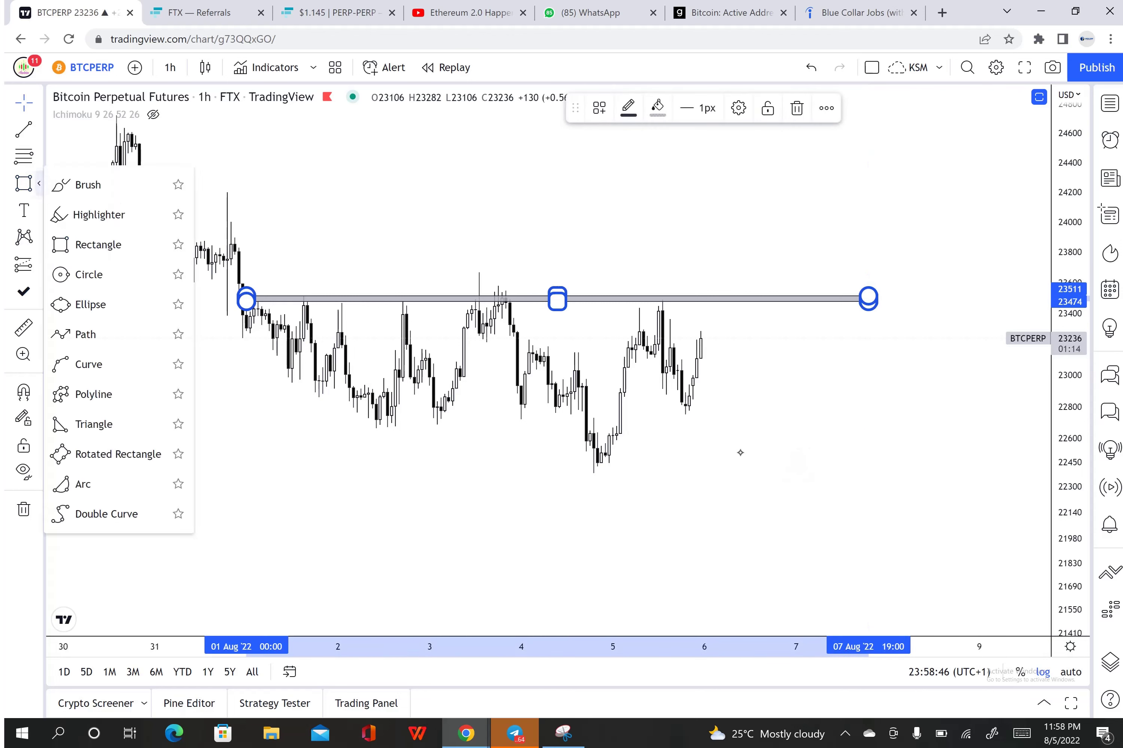
{"action": "left_click", "coordinate": [88, 364]}
{"action": "left_click", "coordinate": [292, 391]}
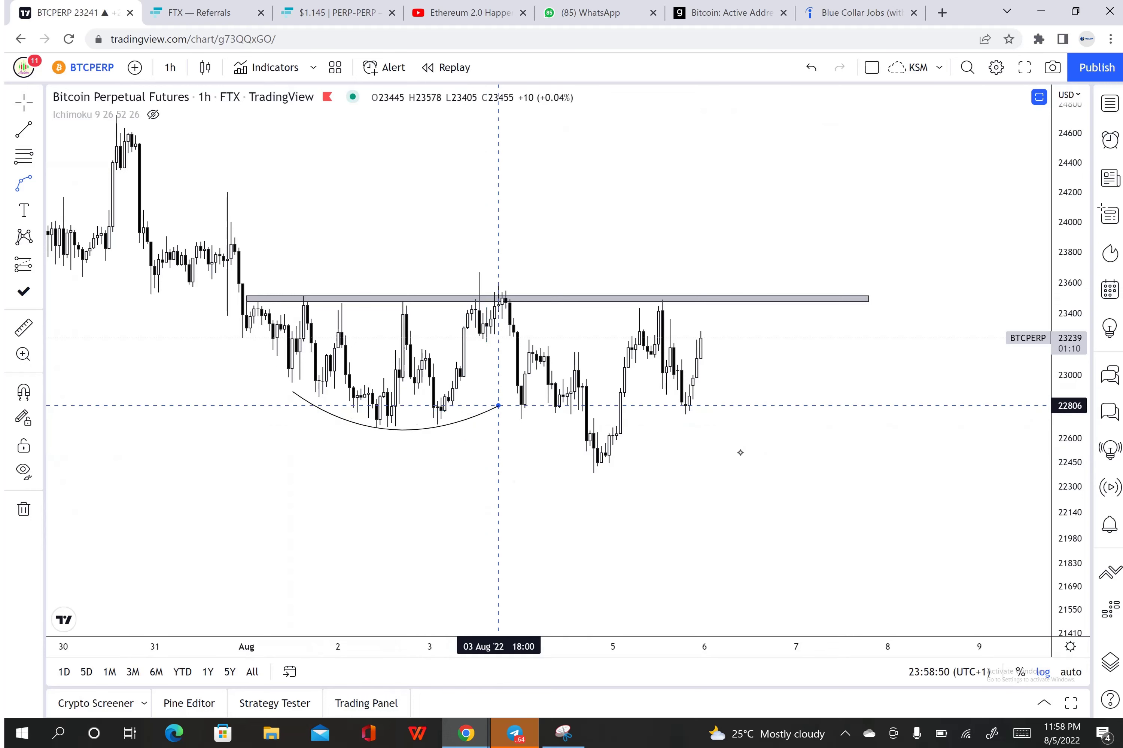
{"action": "left_click", "coordinate": [498, 390]}
{"action": "mouse_move", "coordinate": [395, 421]}
{"action": "left_mouse_down"}
{"action": "mouse_move", "coordinate": [395, 437]}
{"action": "mouse_move", "coordinate": [396, 427]}
{"action": "left_mouse_up"}
{"action": "left_click", "coordinate": [432, 482]}
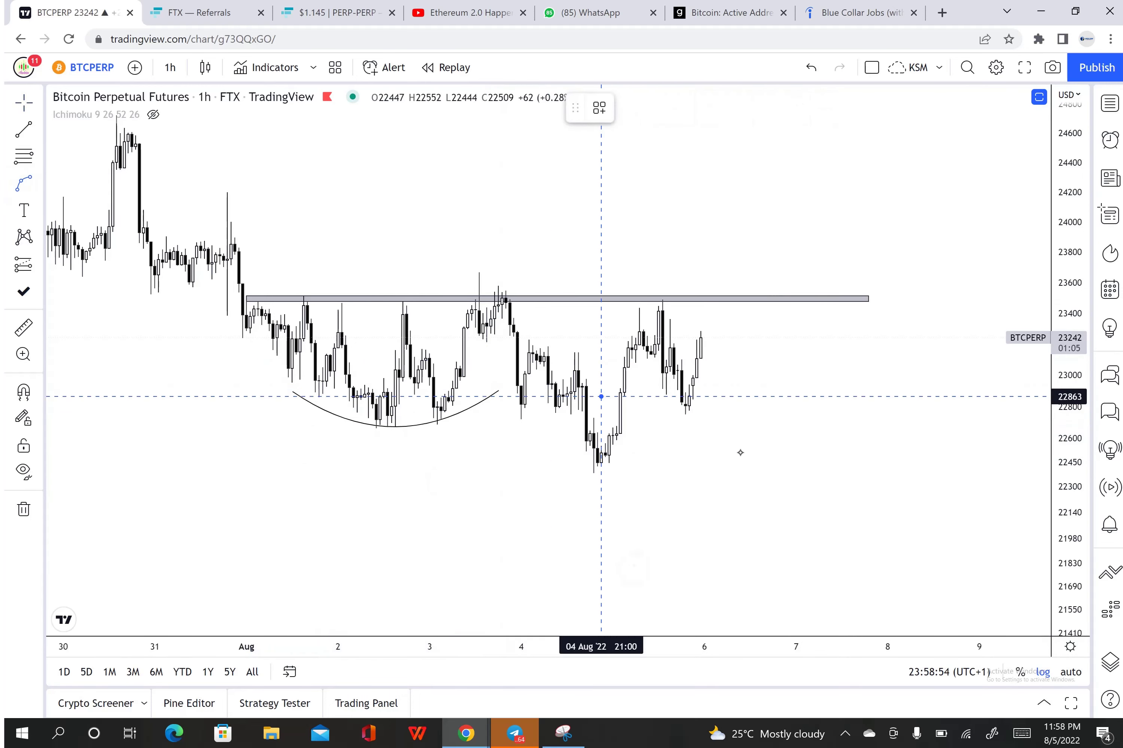
Draw a curve under the head's low near 4 August and another under the right shoulder from about 5 to 7 August.
{"action": "left_click", "coordinate": [543, 447]}
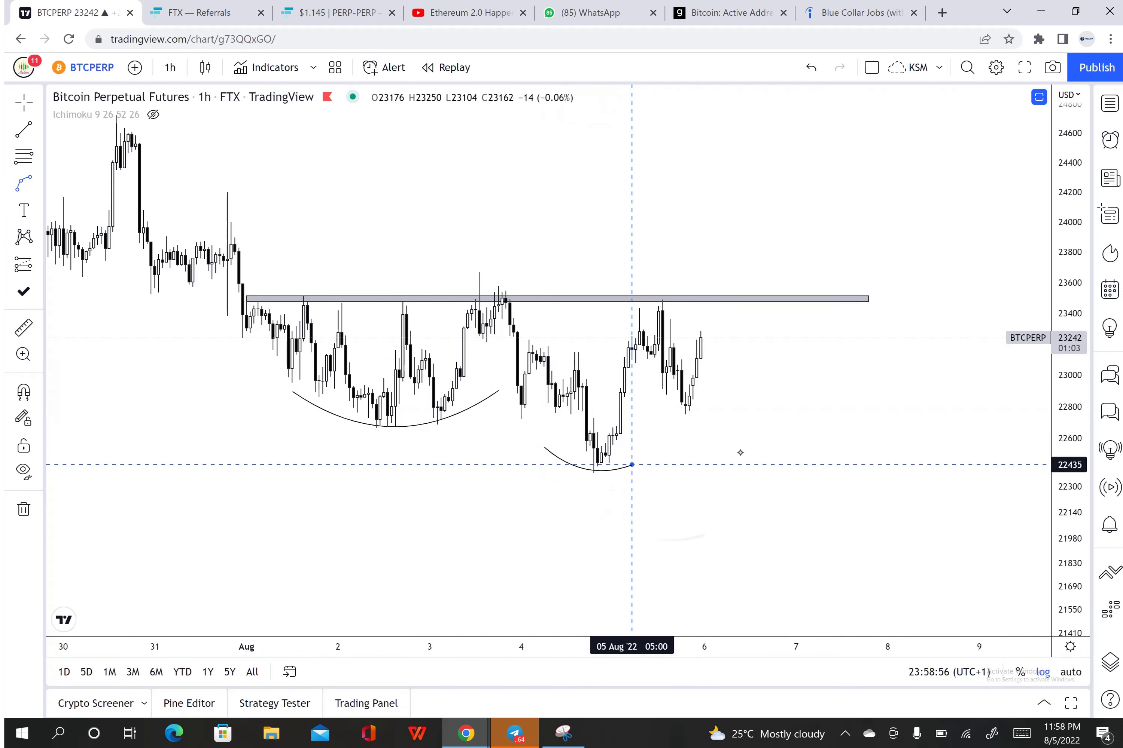
{"action": "left_click", "coordinate": [651, 451]}
{"action": "left_click", "coordinate": [23, 183]}
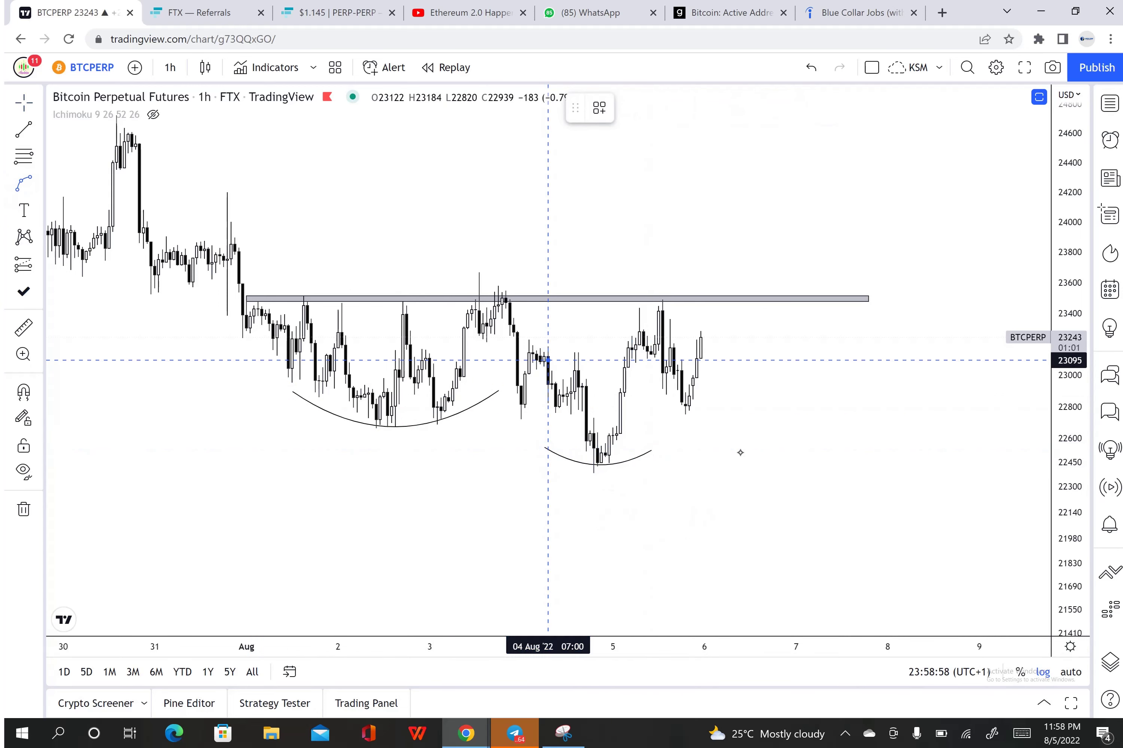
{"action": "left_click", "coordinate": [655, 396]}
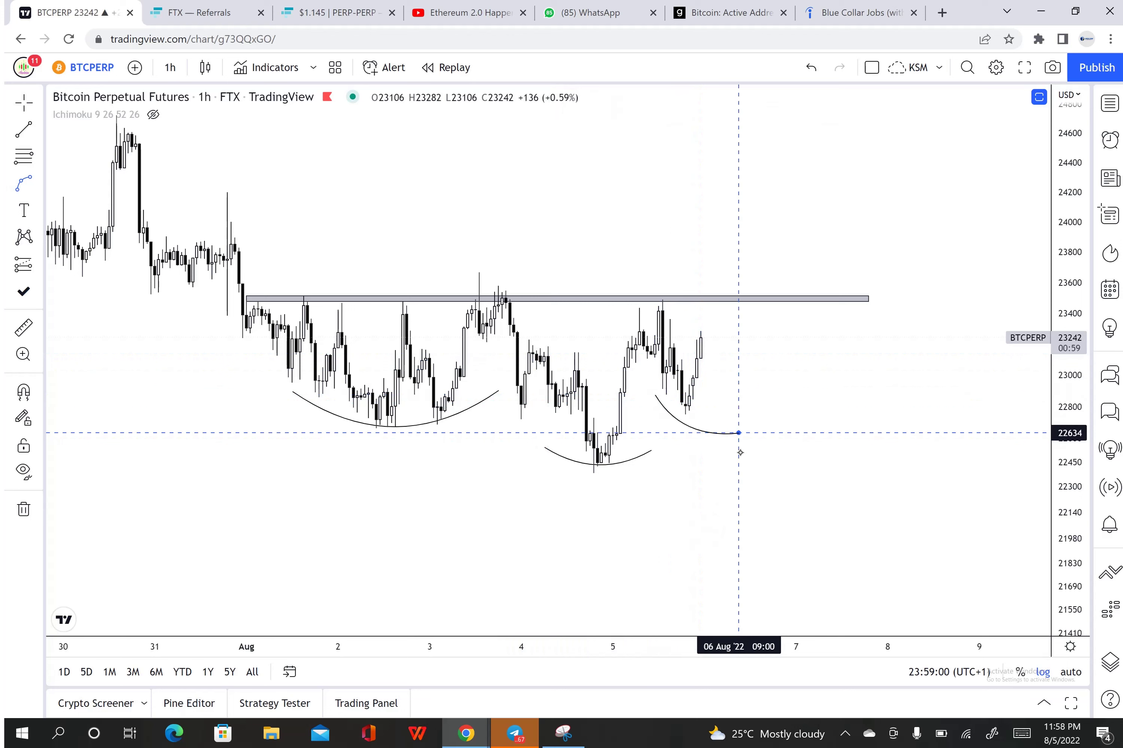
{"action": "left_click", "coordinate": [849, 399]}
{"action": "left_click_drag", "start_coordinate": [819, 511], "coordinate": [779, 511]}
{"action": "left_click", "coordinate": [768, 419]}
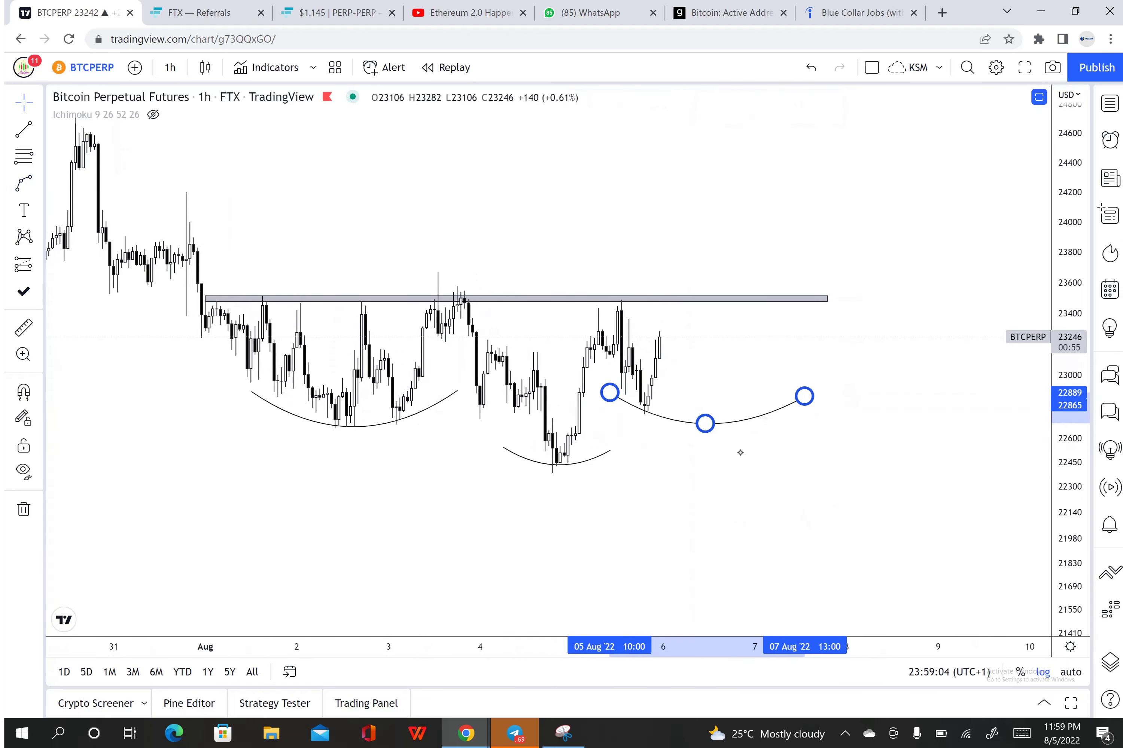
{"action": "left_click", "coordinate": [37, 130]}
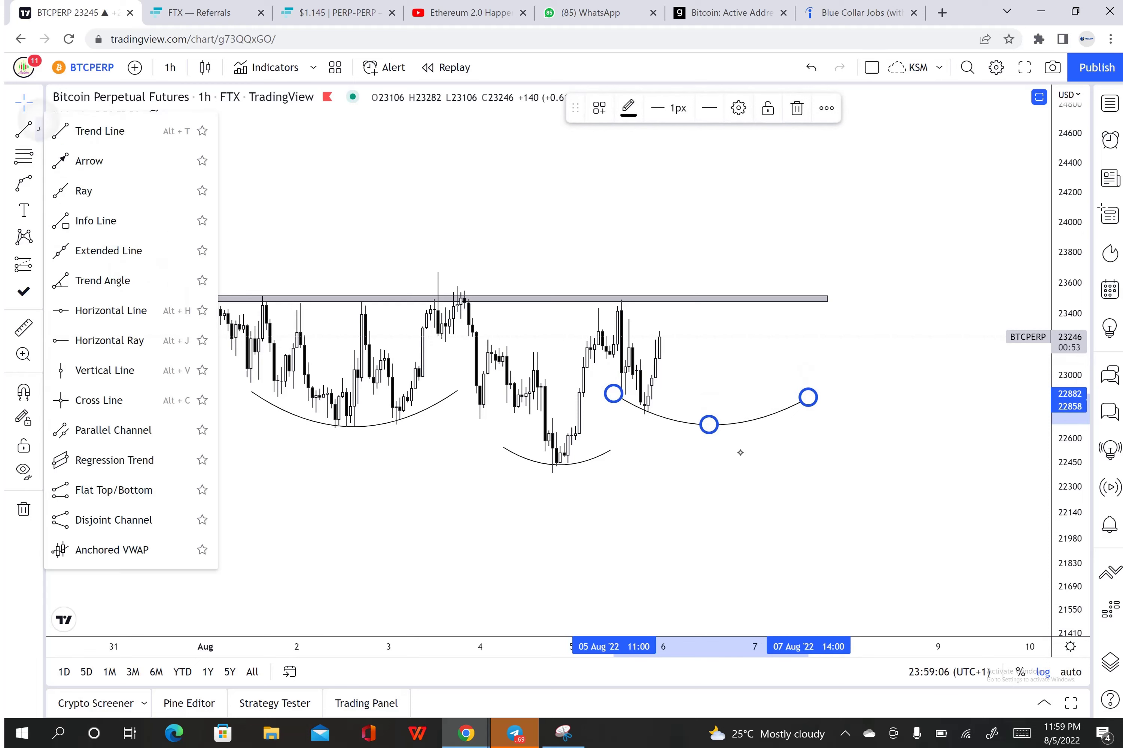
{"action": "left_click", "coordinate": [96, 130]}
{"action": "left_click", "coordinate": [637, 150]}
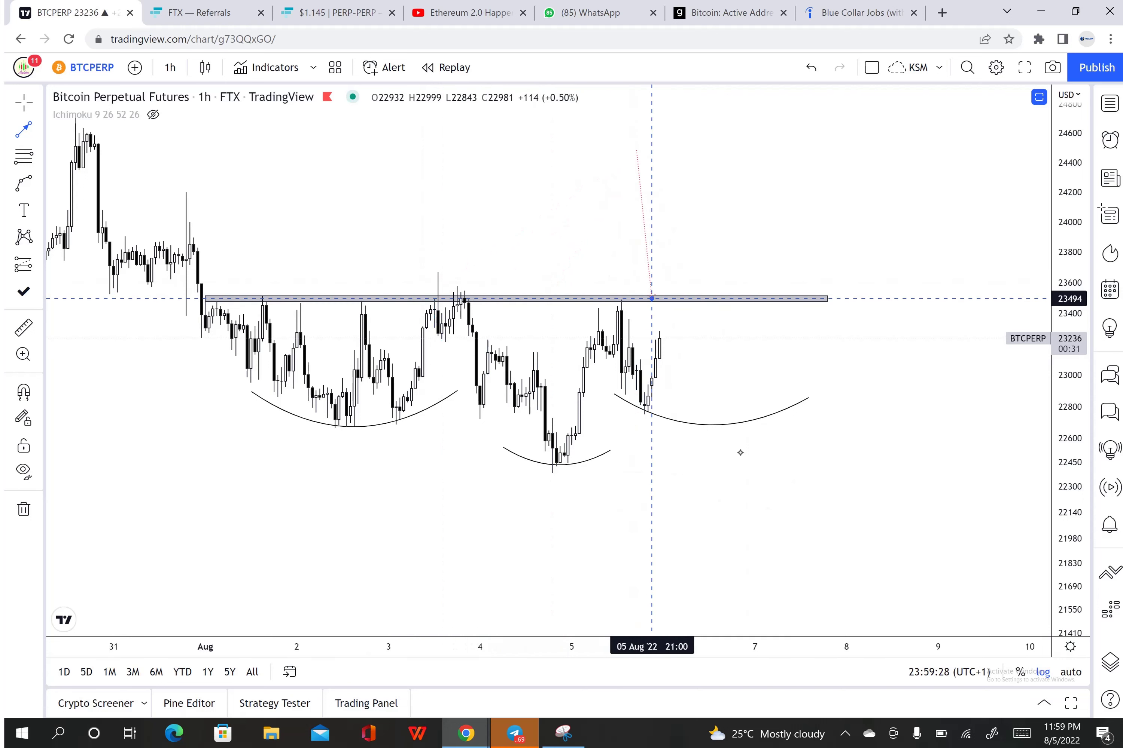
{"action": "left_click", "coordinate": [758, 110]}
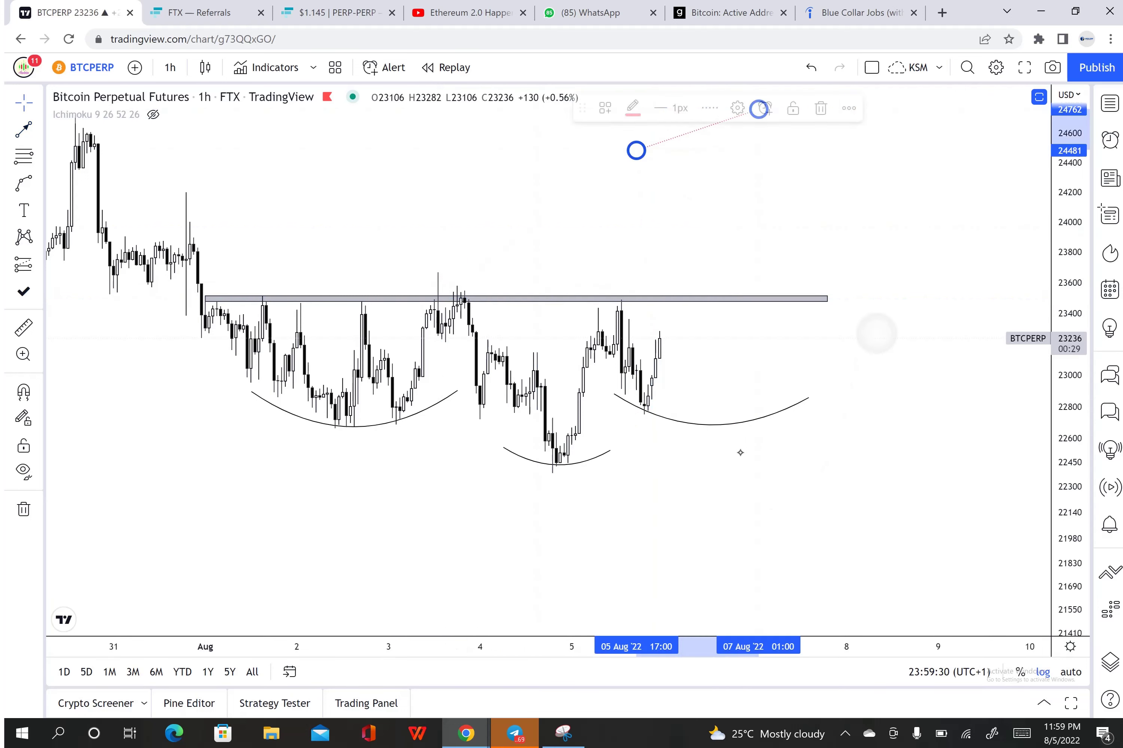
{"action": "left_click", "coordinate": [820, 108]}
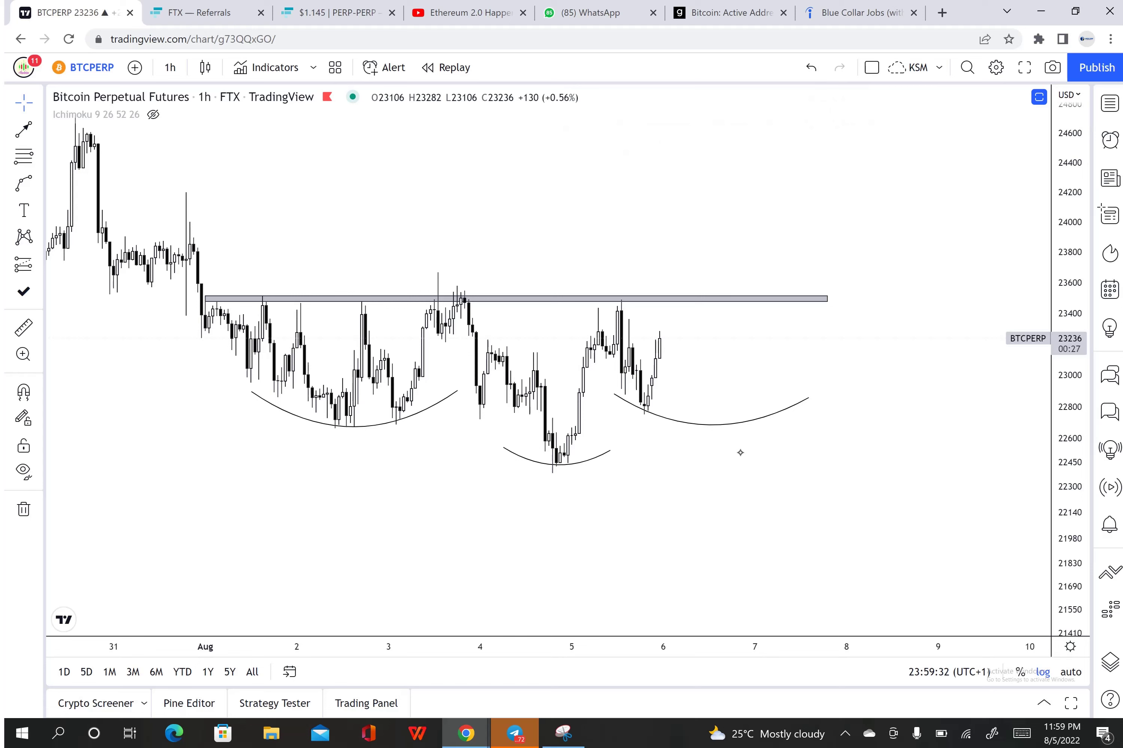
Draw a vertical trend line from the resistance zone at 23506 down to the head's low at 22437 on 4 August 14:00.
{"action": "left_click", "coordinate": [23, 129]}
{"action": "left_click", "coordinate": [41, 134]}
{"action": "left_click", "coordinate": [105, 140]}
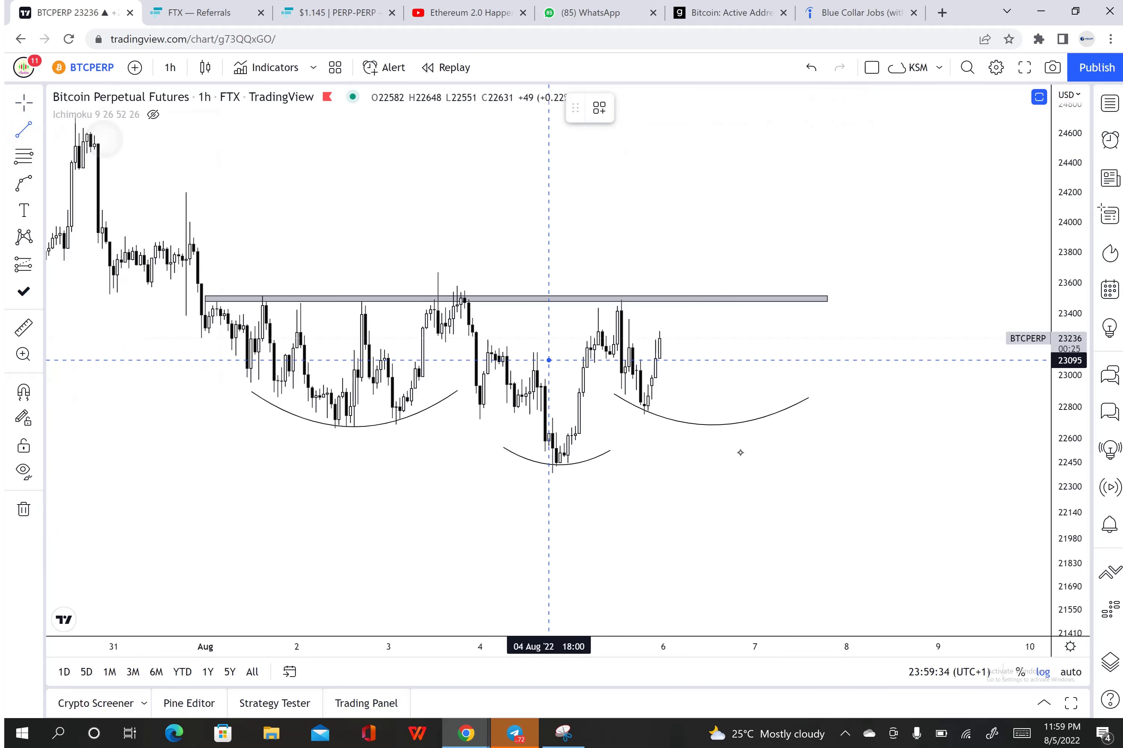
{"action": "left_click", "coordinate": [534, 296]}
{"action": "left_click", "coordinate": [537, 463]}
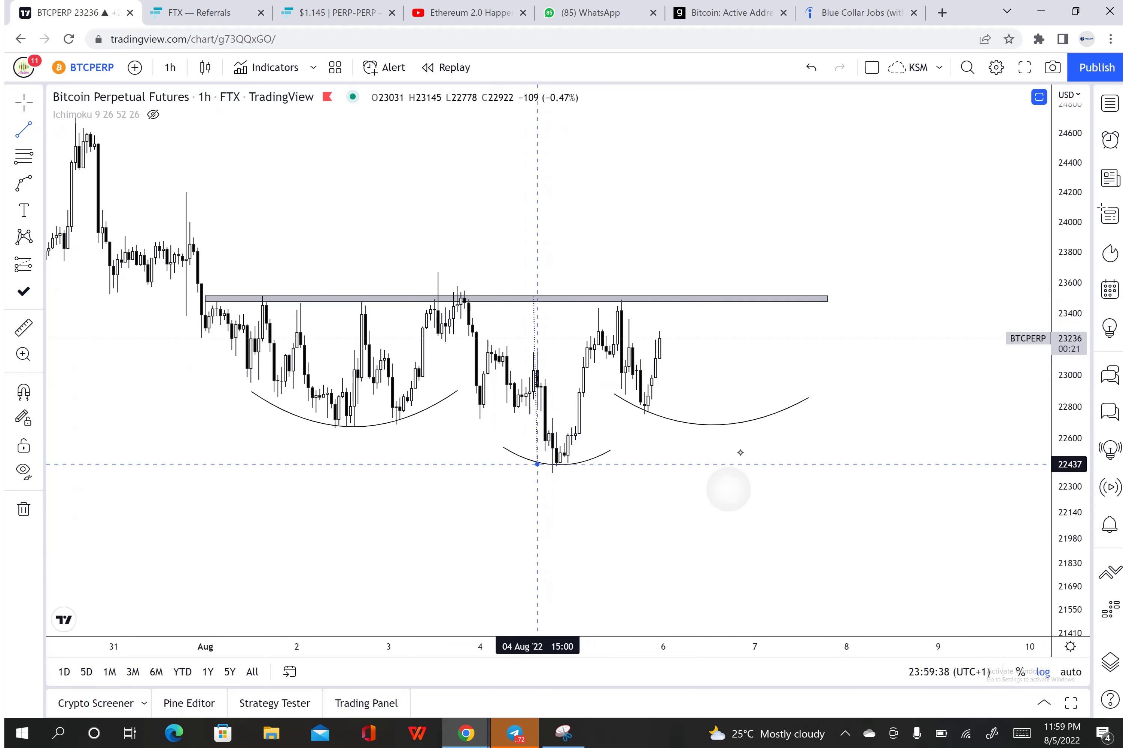
{"action": "left_click", "coordinate": [533, 464]}
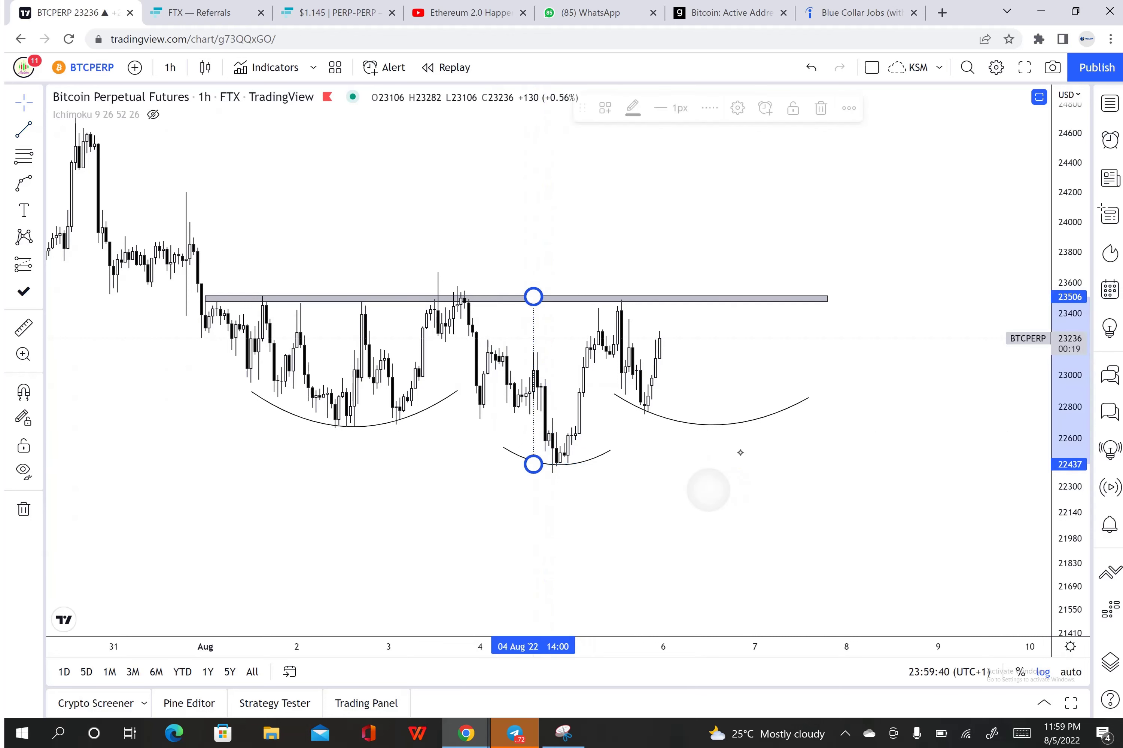
Make the vertical trend line solid and move it to the resistance rectangle's end at 7 August 19:00, spanning 23492 to 24611.
{"action": "left_click", "coordinate": [709, 107]}
{"action": "left_click", "coordinate": [741, 138]}
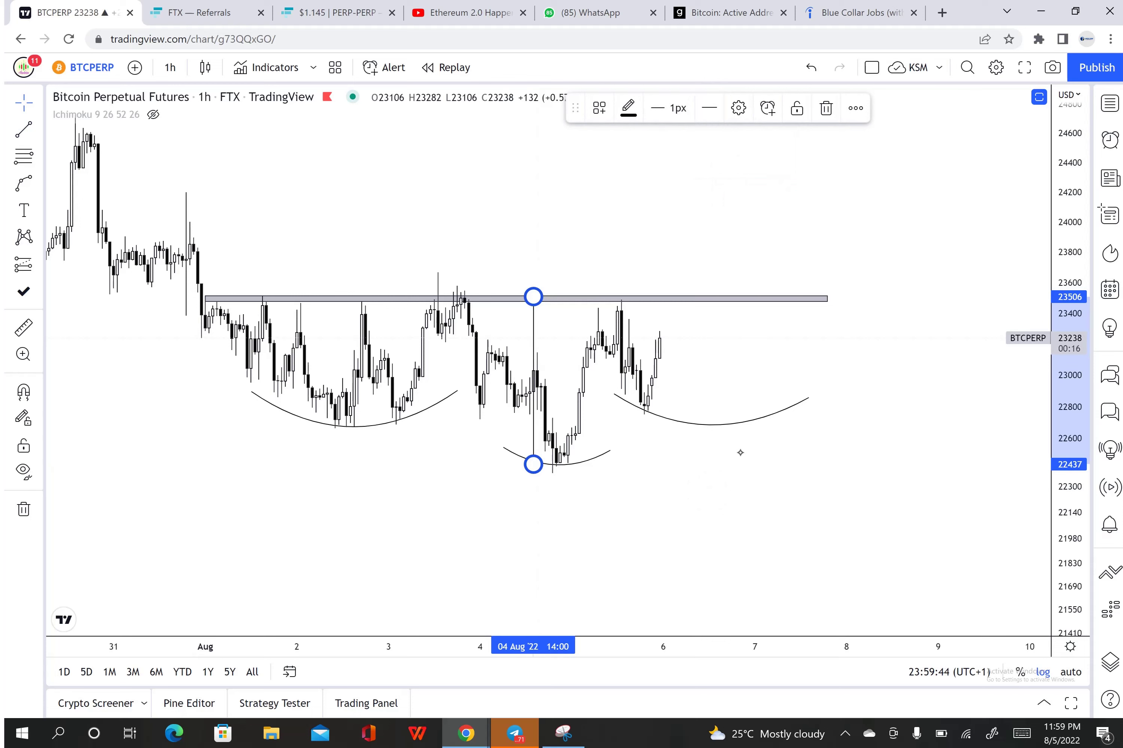
{"action": "mouse_move", "coordinate": [533, 381]}
{"action": "left_mouse_down"}
{"action": "mouse_move", "coordinate": [831, 217]}
{"action": "mouse_move", "coordinate": [823, 207]}
{"action": "left_mouse_up"}
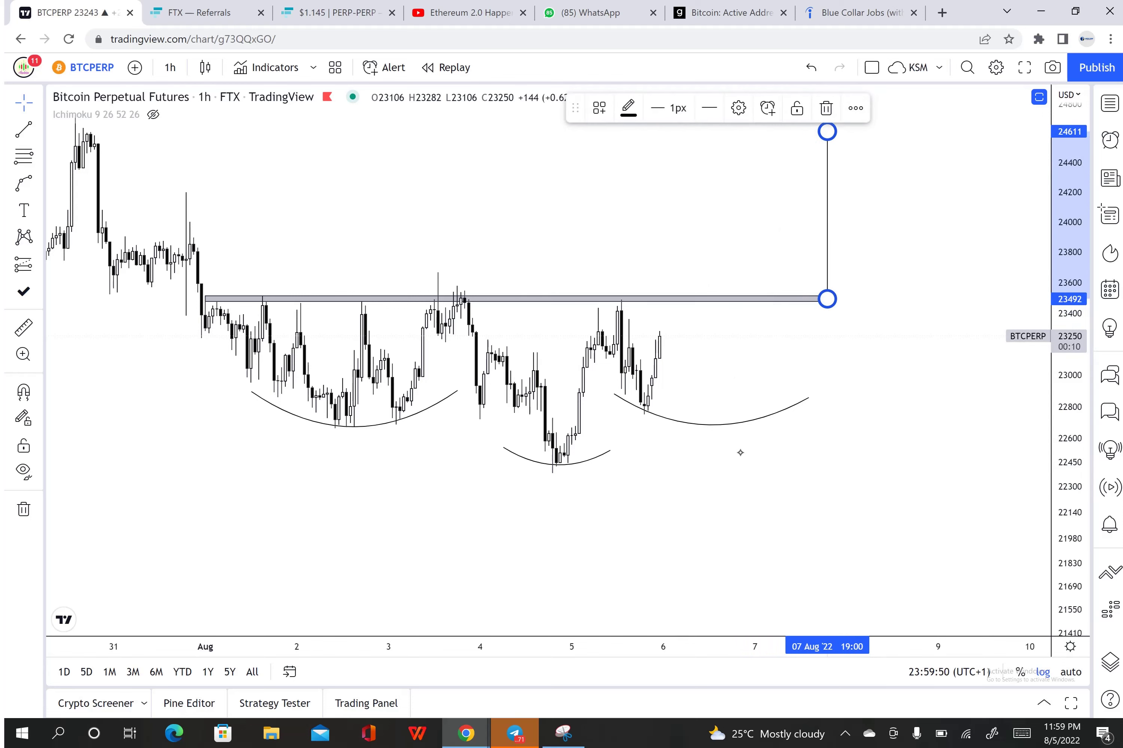
Place a horizontal line at the projected target price of 24611, level with the upper end of the vertical line.
{"action": "left_click", "coordinate": [39, 130]}
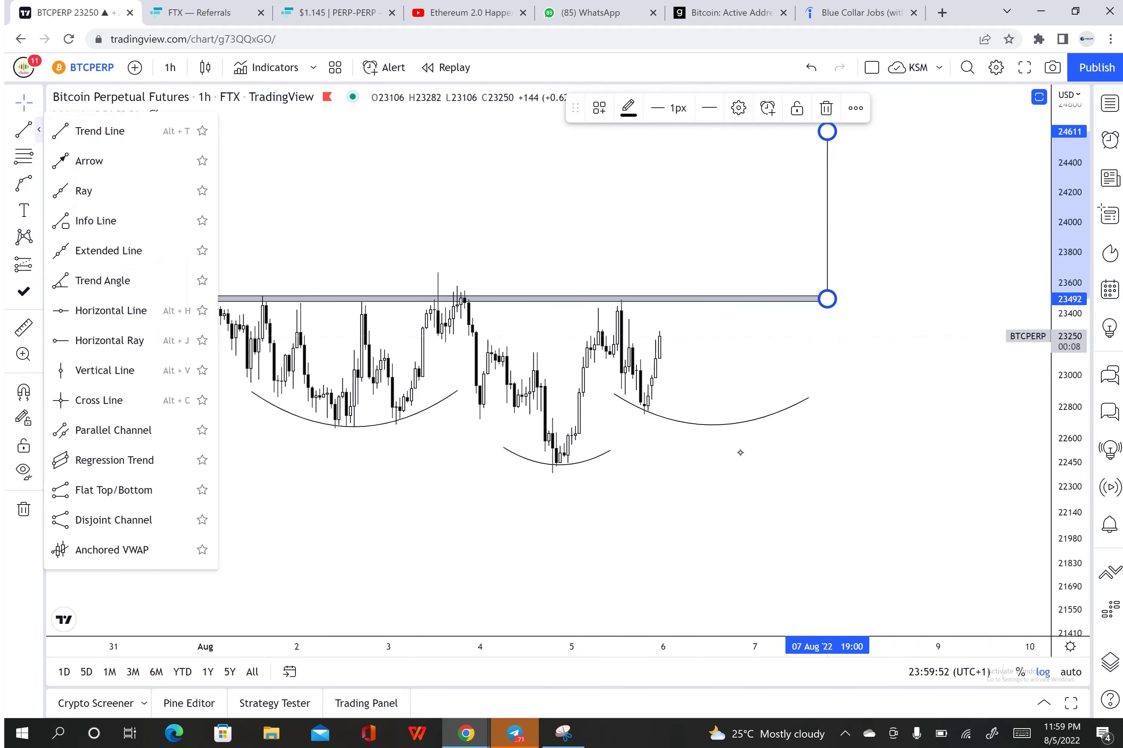
{"action": "left_click", "coordinate": [111, 310]}
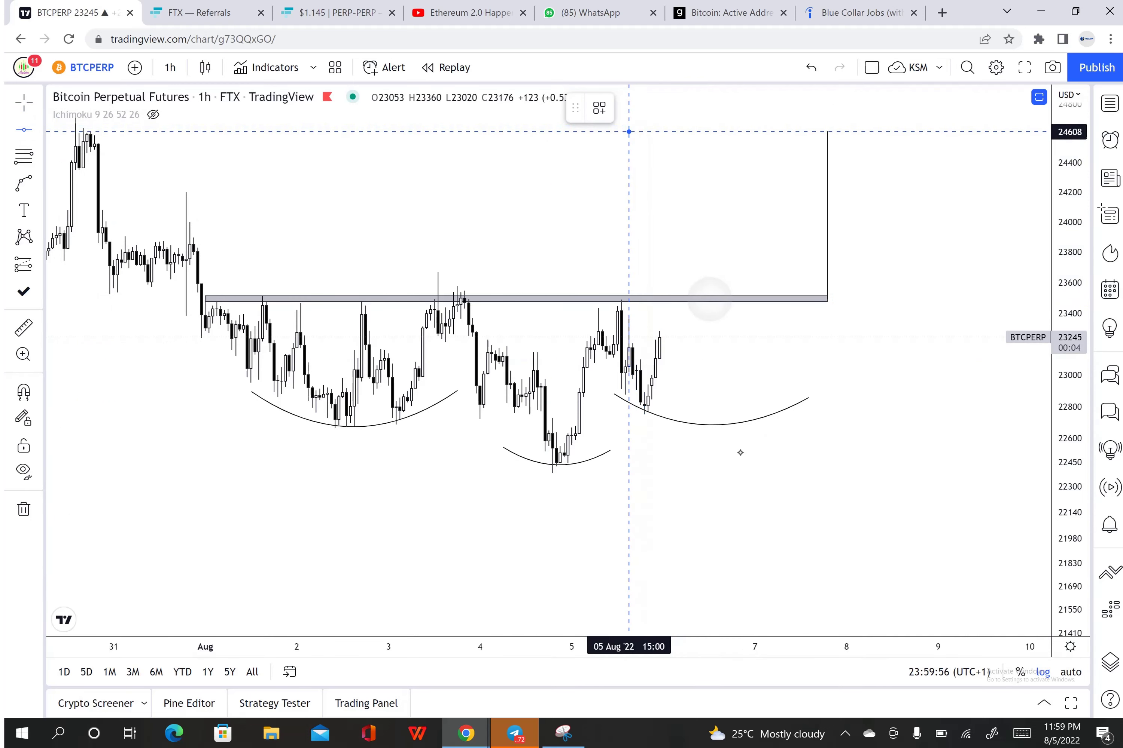
{"action": "left_click", "coordinate": [629, 130]}
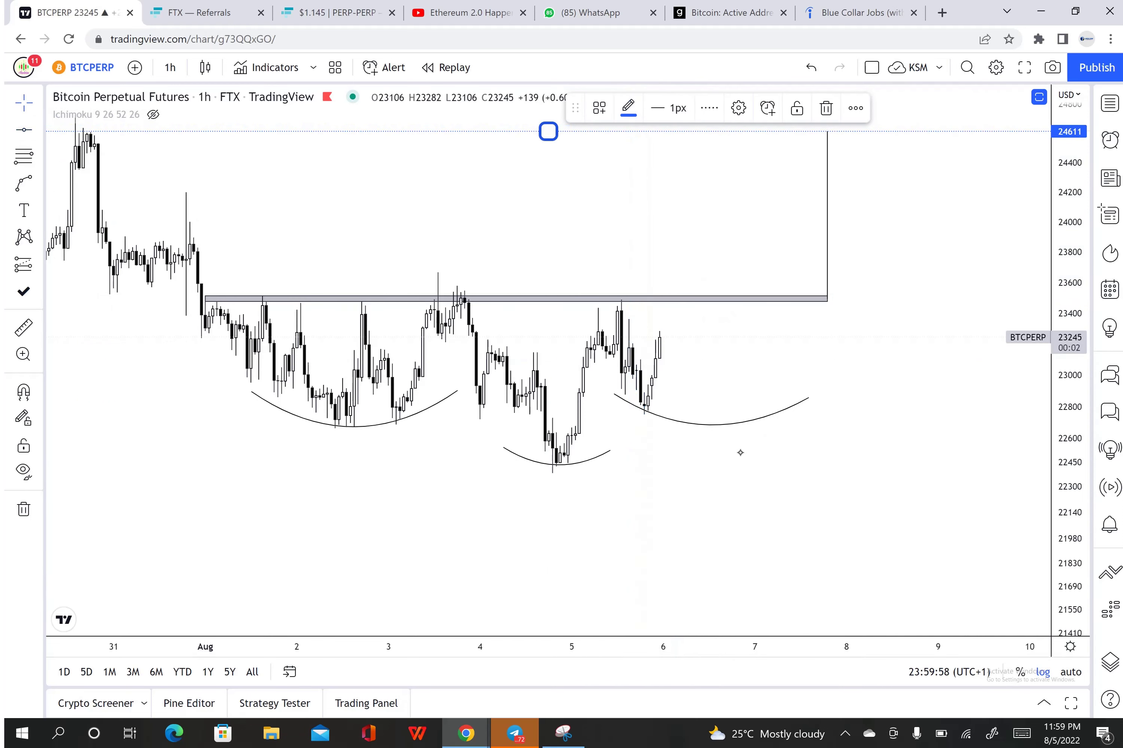
{"action": "scroll", "coordinate": [740, 453], "scroll_direction": "down", "scroll_amount": 5}
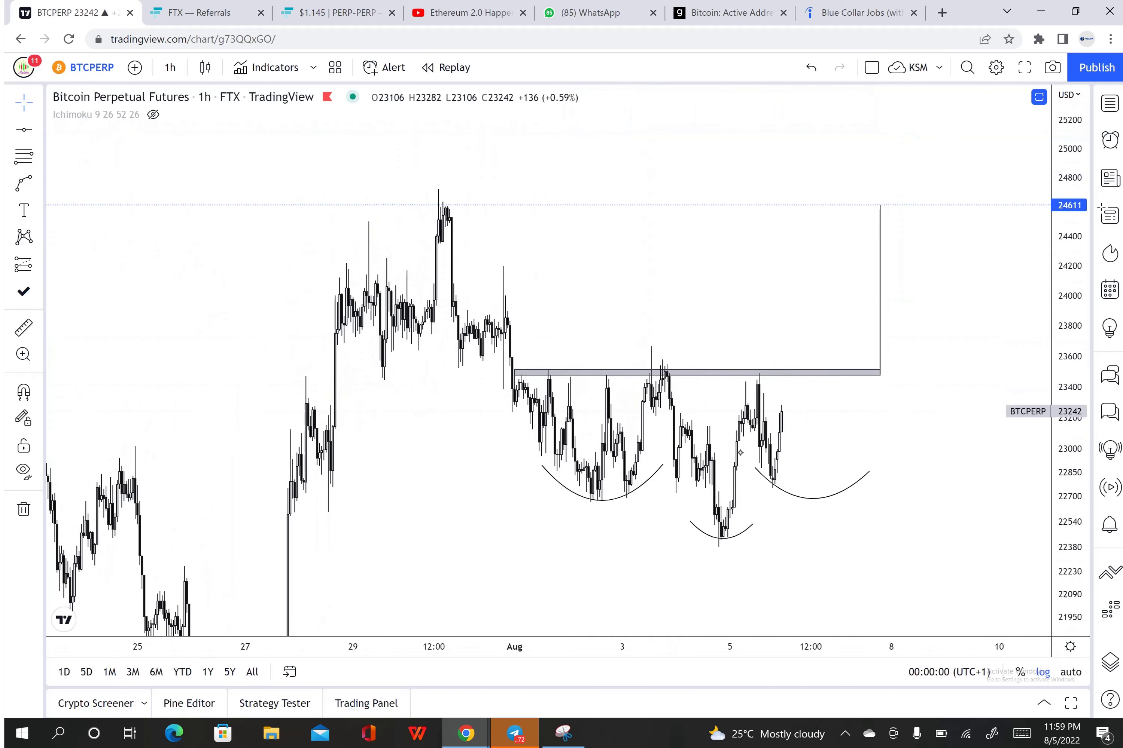
Circle the late-July peak with the brush, and delete that stroke and the horizontal line at 24716.
{"action": "left_click", "coordinate": [38, 210]}
{"action": "left_click", "coordinate": [38, 183]}
{"action": "left_click", "coordinate": [80, 186]}
{"action": "mouse_move", "coordinate": [441, 188]}
{"action": "left_mouse_down"}
{"action": "mouse_move", "coordinate": [400, 221]}
{"action": "mouse_move", "coordinate": [409, 190]}
{"action": "left_mouse_up"}
{"action": "key", "text": "Delete"}
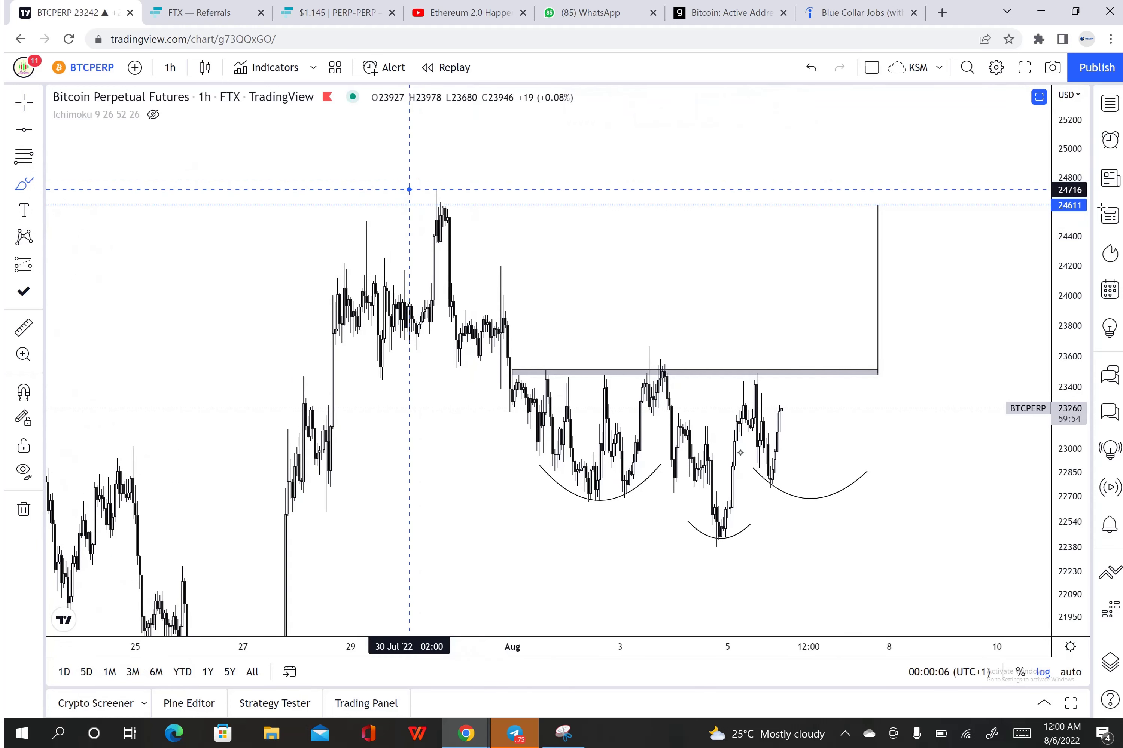
{"action": "left_click", "coordinate": [548, 189]}
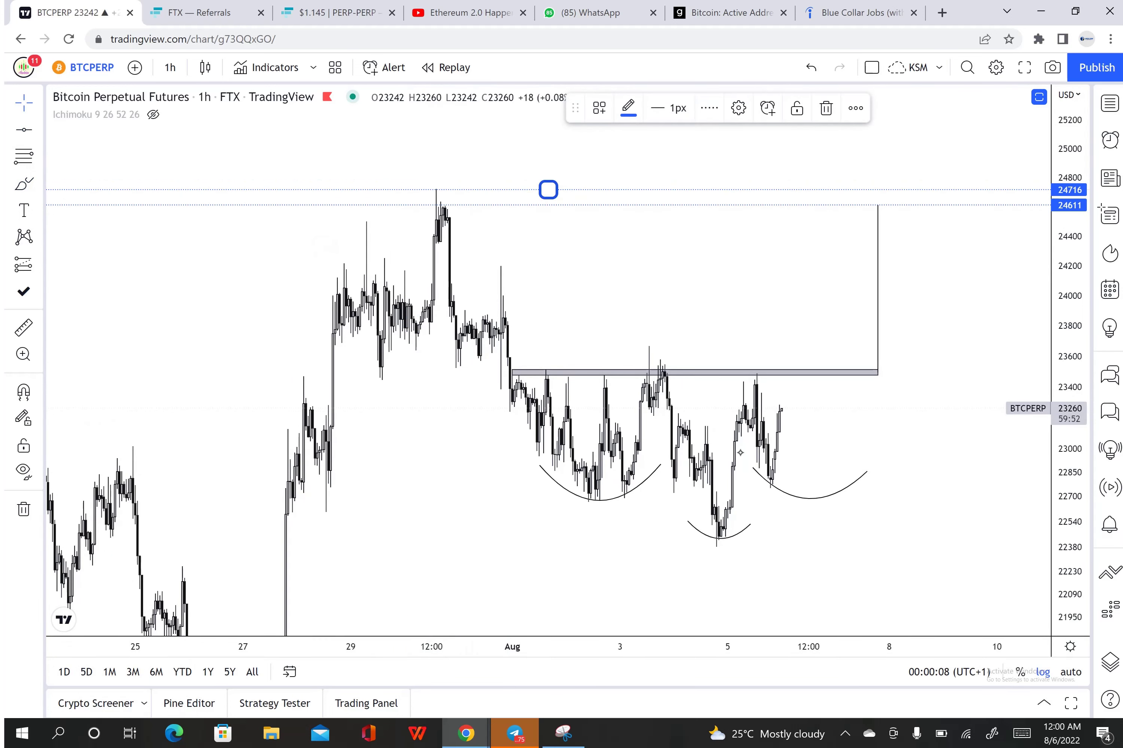
{"action": "left_click", "coordinate": [825, 108]}
Switch the BTCPERP chart to the 4-hour interval.
{"action": "scroll", "coordinate": [740, 453], "scroll_direction": "down", "scroll_amount": 6}
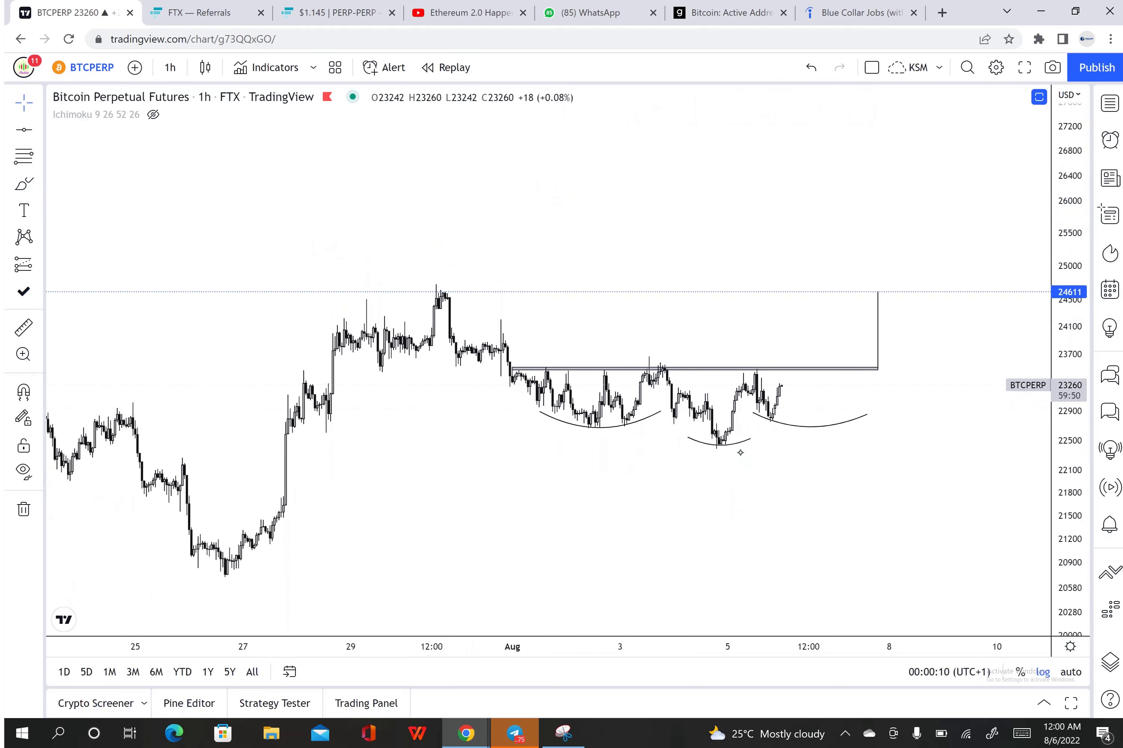
{"action": "scroll", "coordinate": [740, 452], "scroll_direction": "down", "scroll_amount": 5}
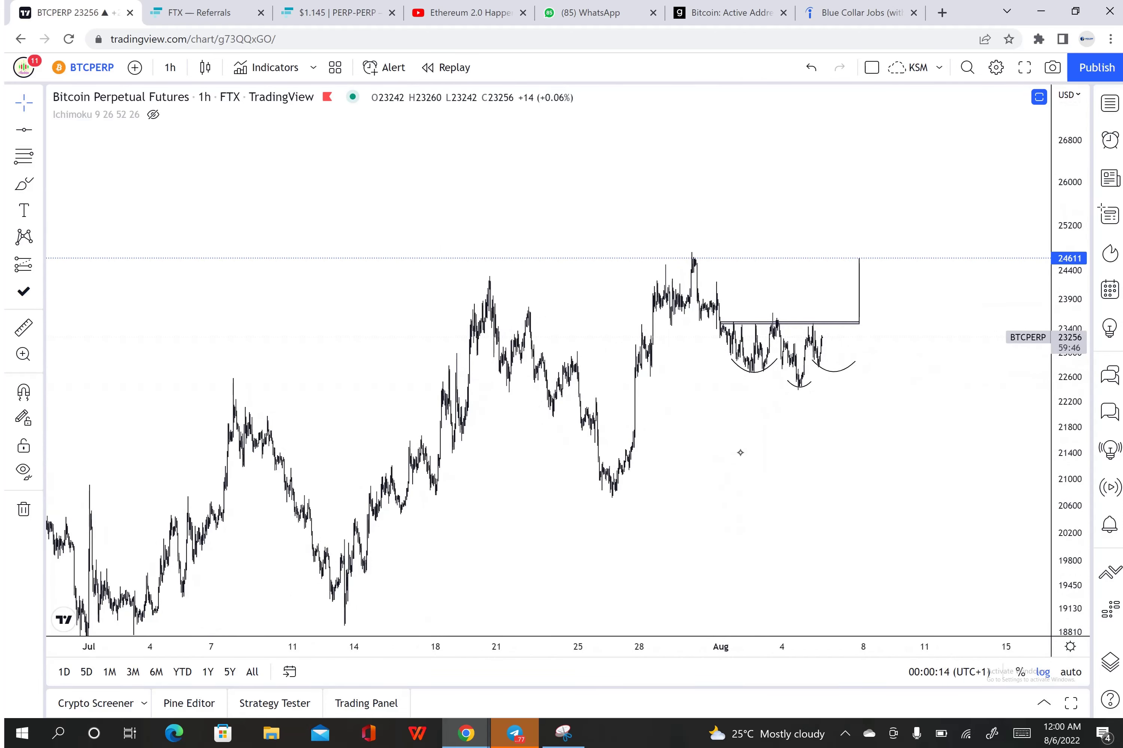
{"action": "left_click", "coordinate": [170, 67]}
{"action": "left_click", "coordinate": [181, 388]}
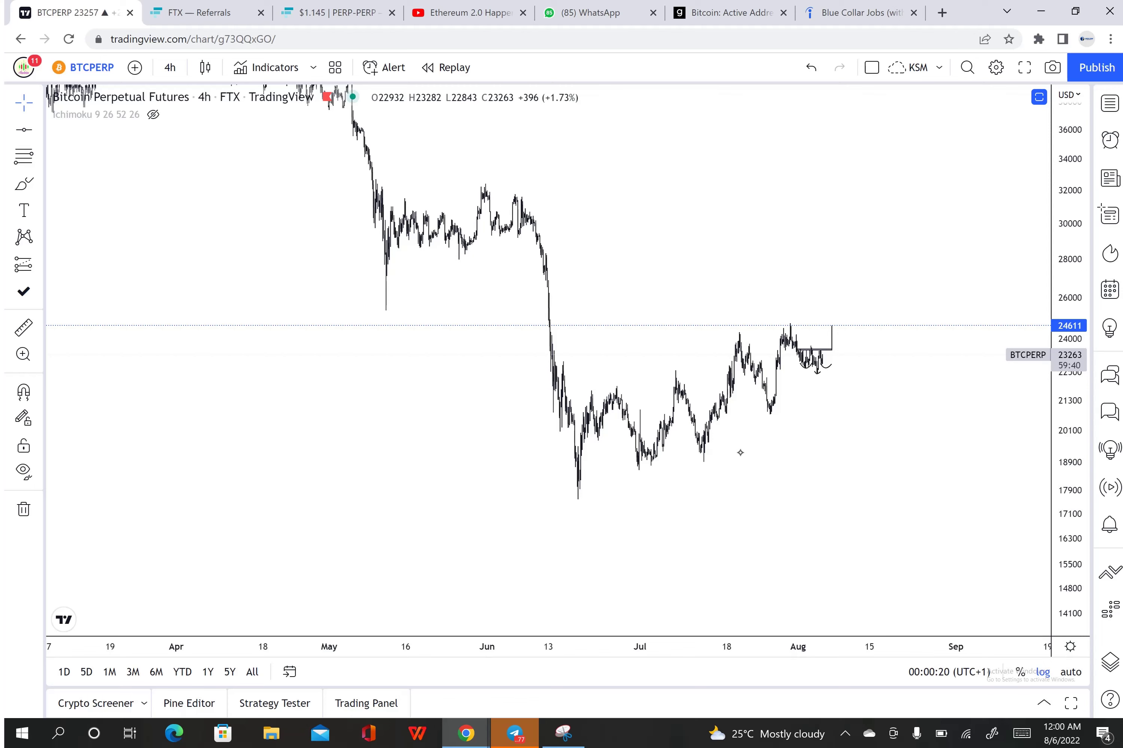
Change the chart's symbol to BTCUSD.
{"action": "left_click", "coordinate": [92, 67]}
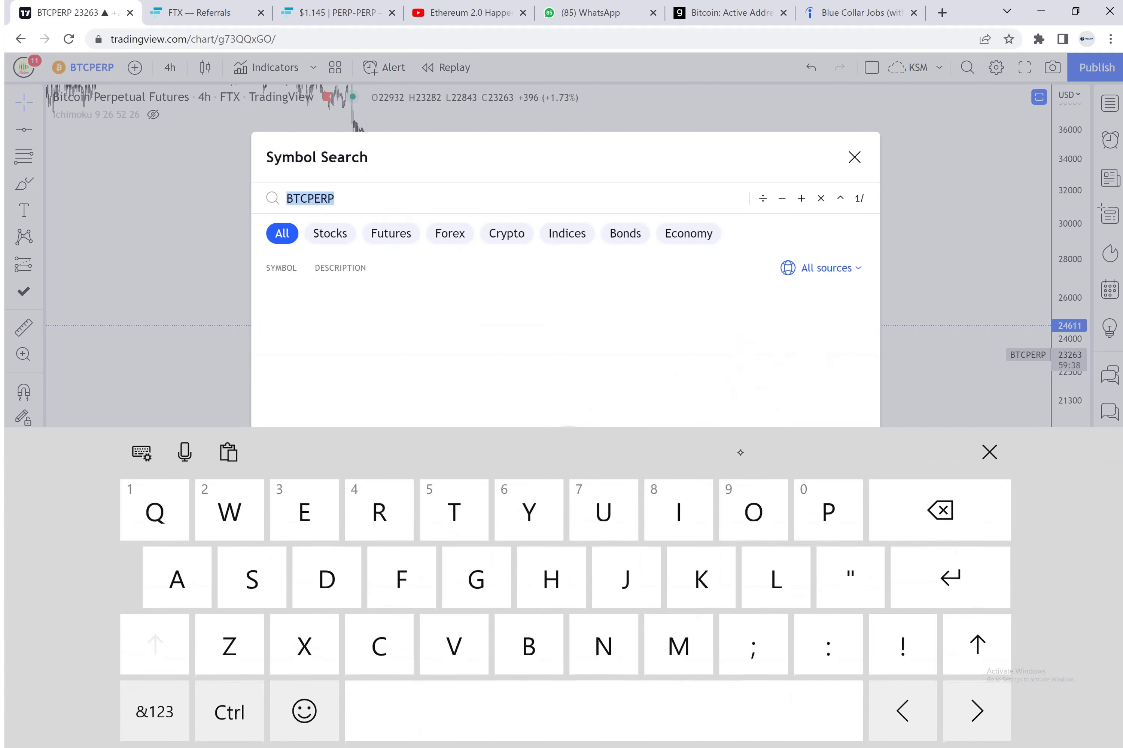
{"action": "type", "text": "BTCUSD"}
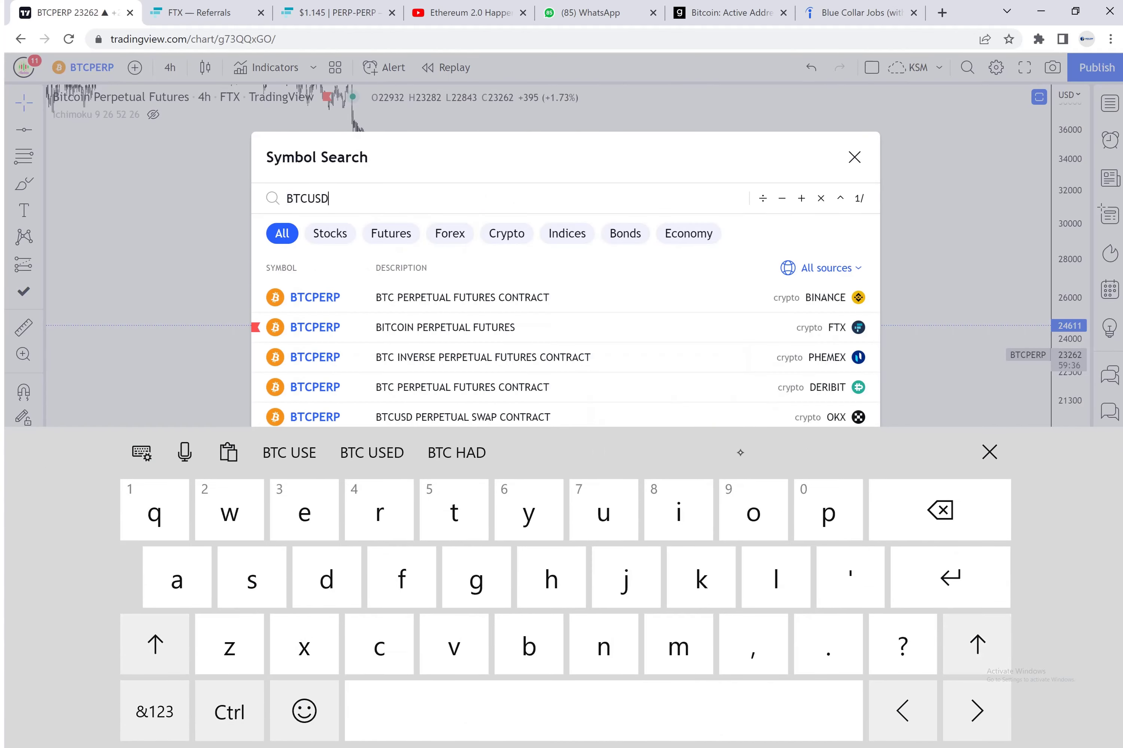
{"action": "left_click", "coordinate": [989, 452]}
{"action": "left_click", "coordinate": [740, 453]}
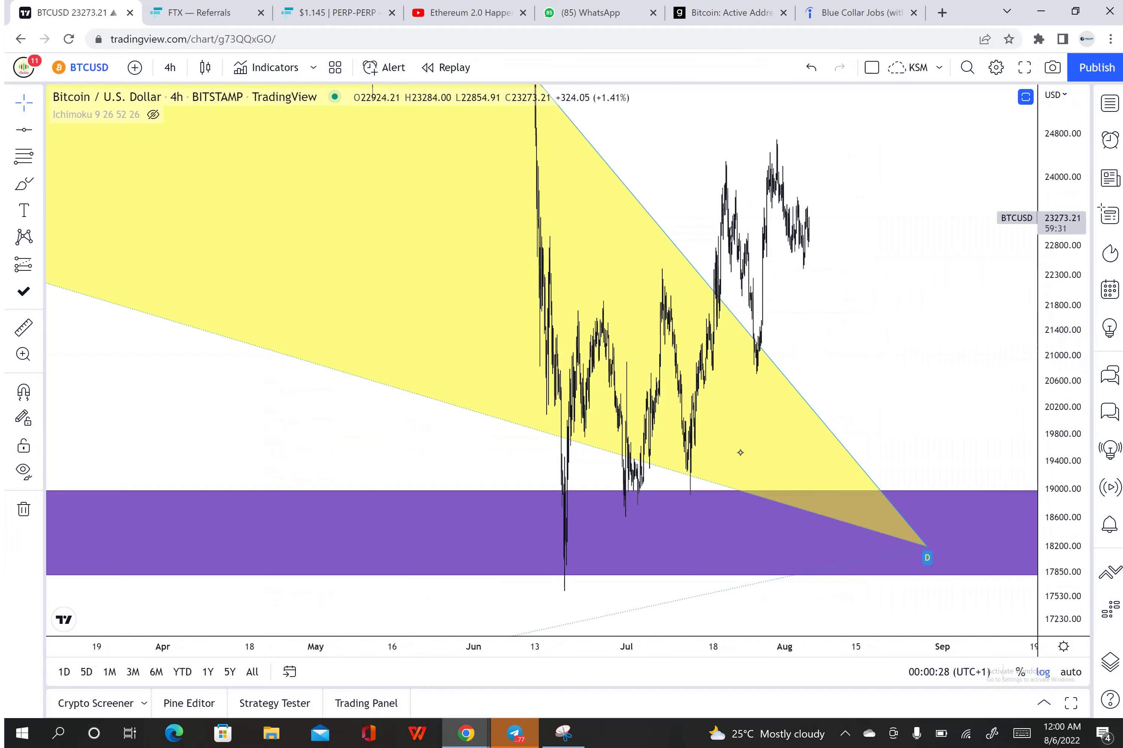
Switch the BTCUSD chart to the weekly interval and examine the whole XABCD harmonic pattern.
{"action": "left_click", "coordinate": [170, 67]}
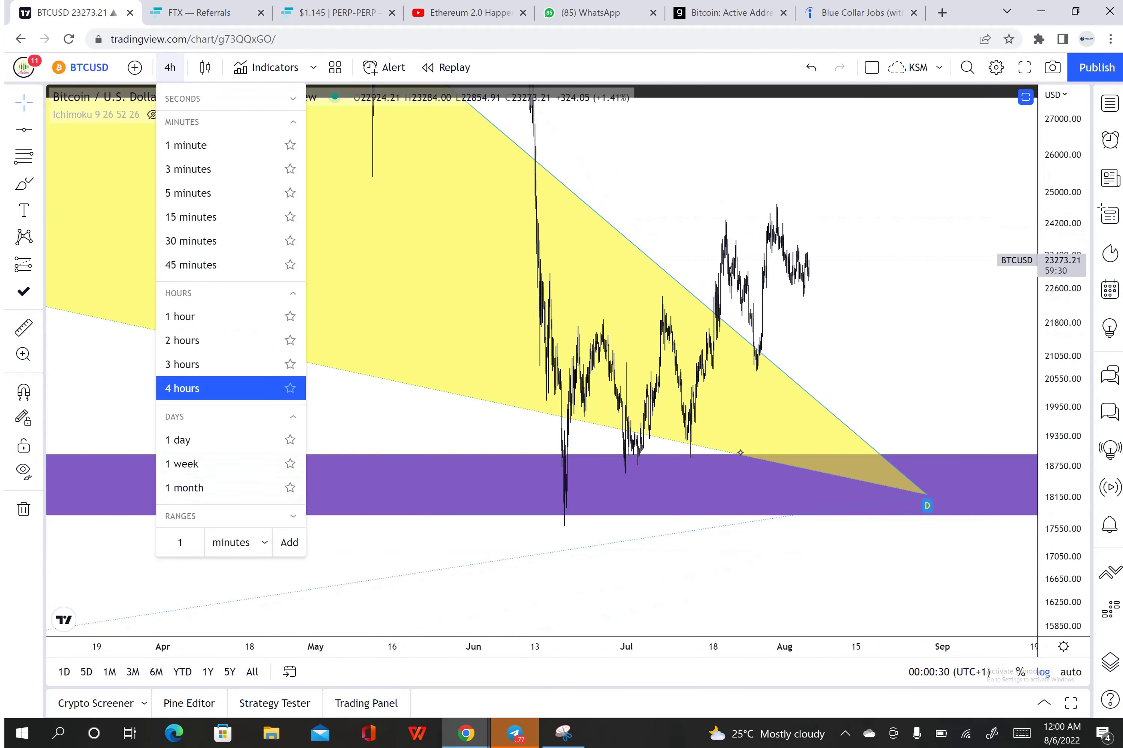
{"action": "left_click", "coordinate": [203, 461]}
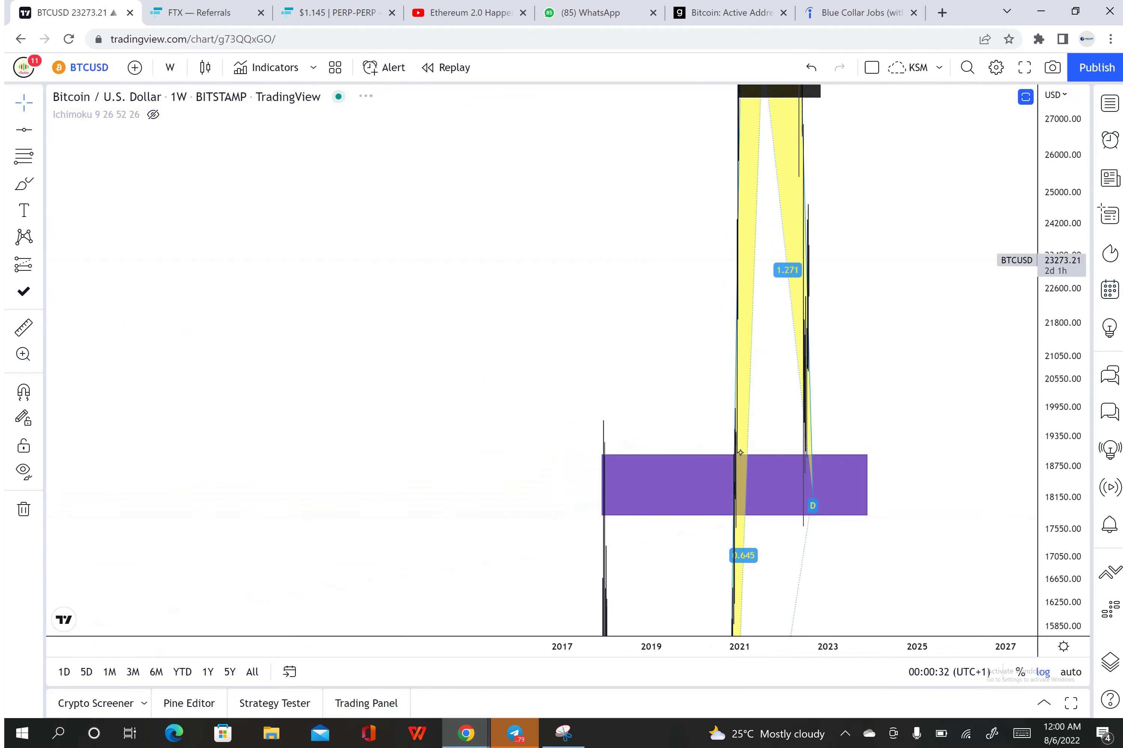
{"action": "scroll", "coordinate": [740, 452], "scroll_direction": "up", "scroll_amount": 5}
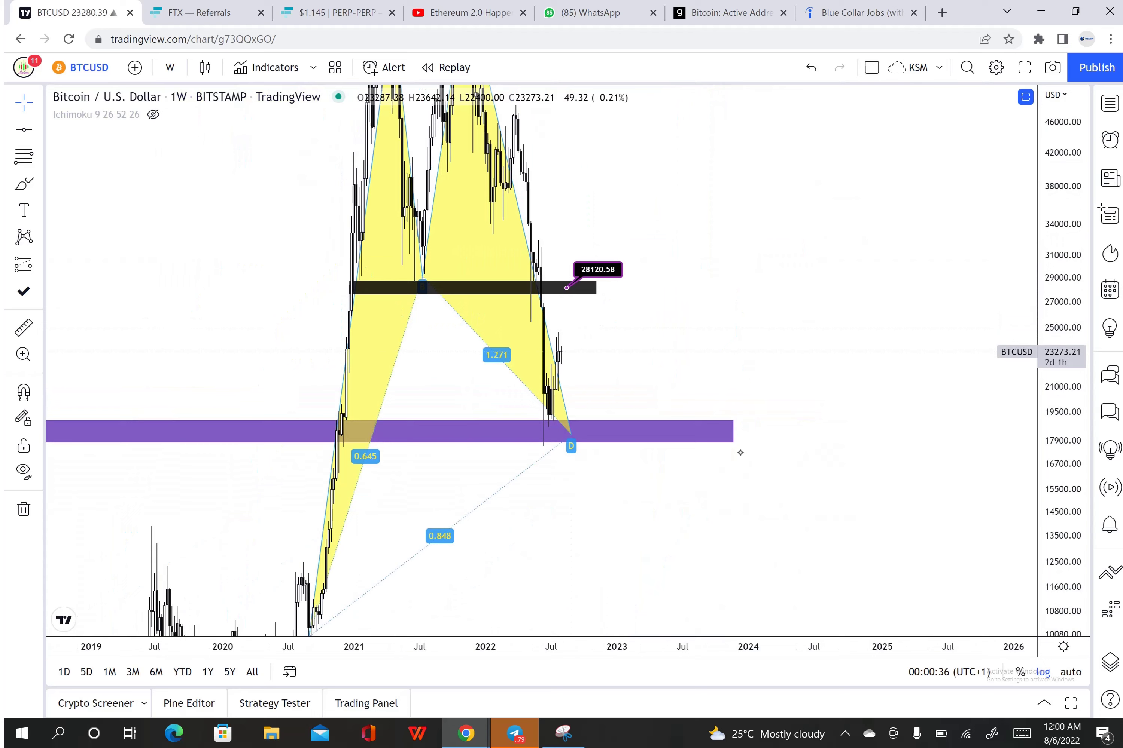
{"action": "scroll", "coordinate": [740, 452], "scroll_direction": "down", "scroll_amount": 3}
{"action": "scroll", "coordinate": [740, 452], "scroll_direction": "up", "scroll_amount": 4}
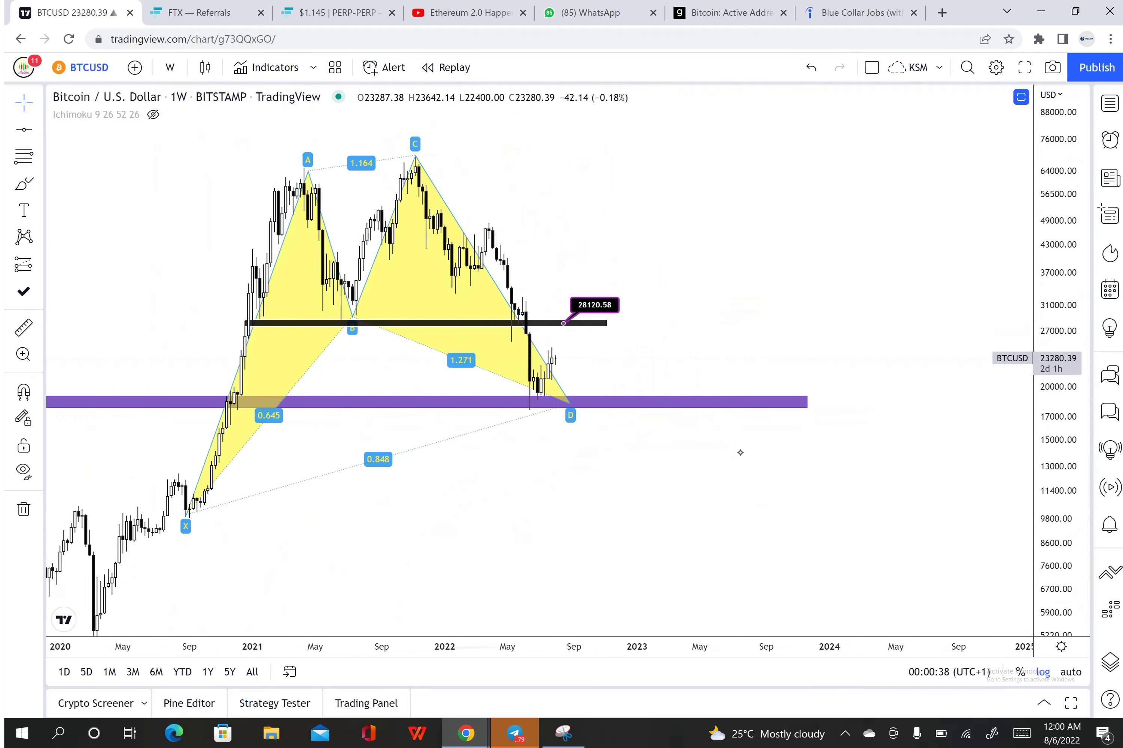
{"action": "scroll", "coordinate": [741, 452], "scroll_direction": "down", "scroll_amount": 2}
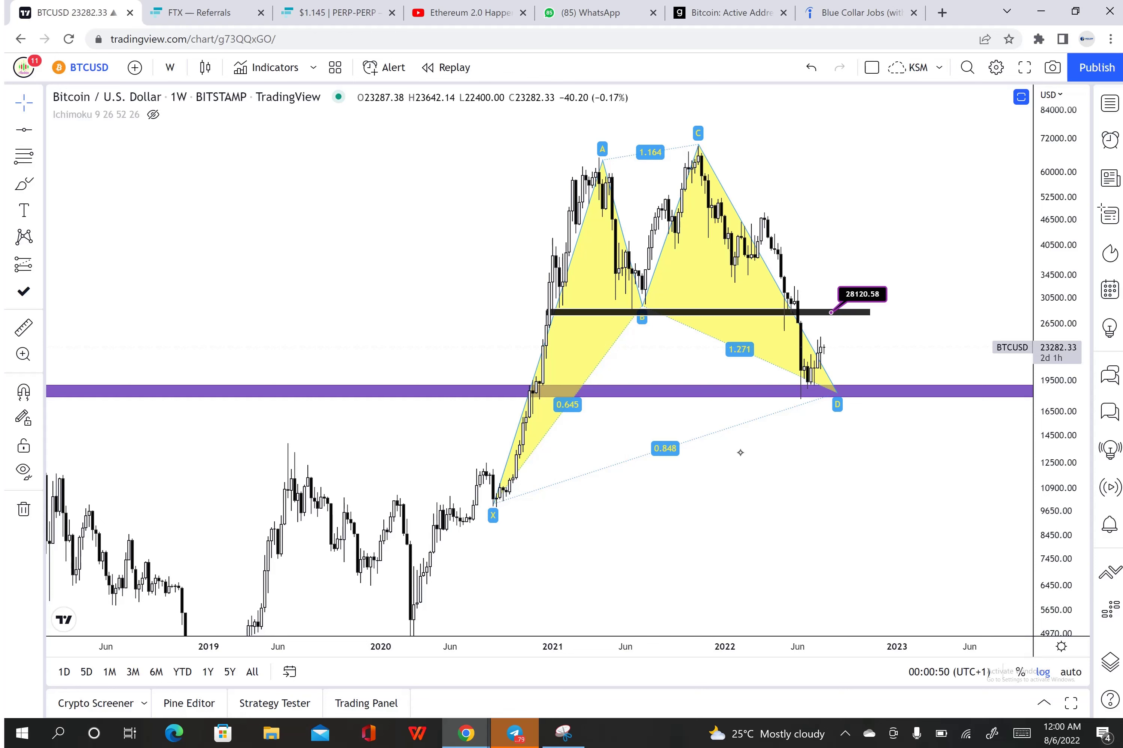
{"action": "scroll", "coordinate": [740, 453], "scroll_direction": "down", "scroll_amount": 2}
Circle the points X, A, B, C and D of the harmonic pattern with the brush.
{"action": "left_click", "coordinate": [24, 184]}
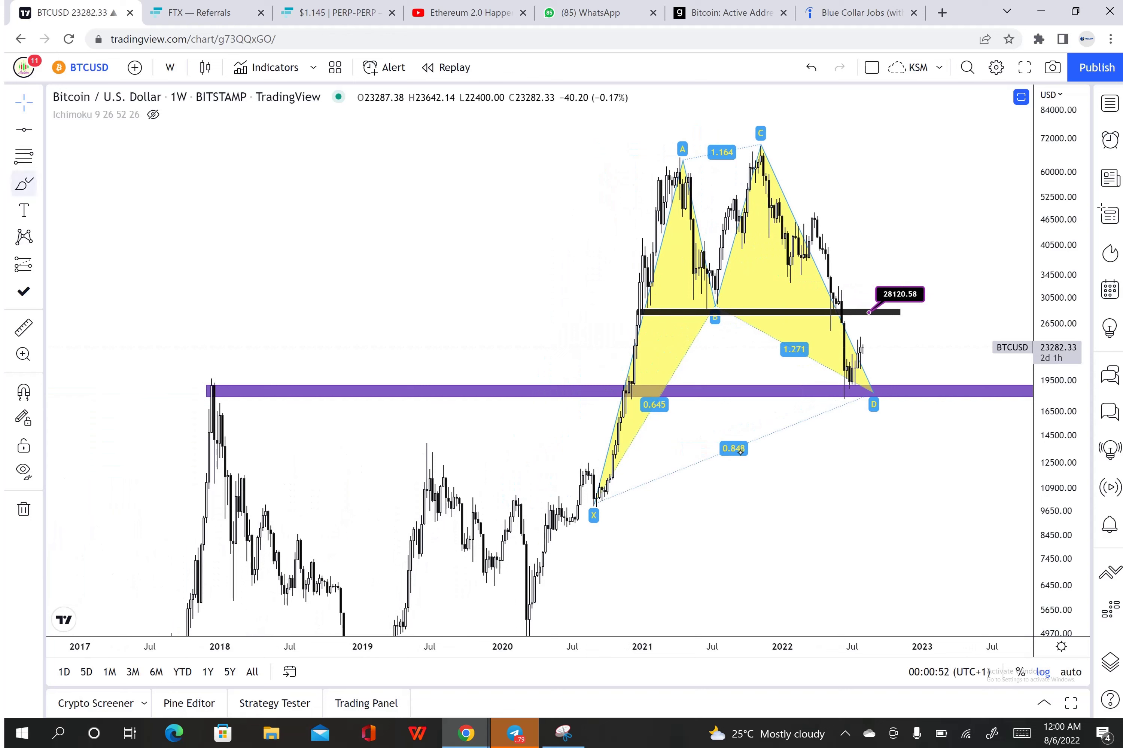
{"action": "mouse_move", "coordinate": [606, 485]}
{"action": "left_mouse_down"}
{"action": "mouse_move", "coordinate": [584, 483]}
{"action": "mouse_move", "coordinate": [623, 507]}
{"action": "mouse_move", "coordinate": [590, 481]}
{"action": "left_mouse_up"}
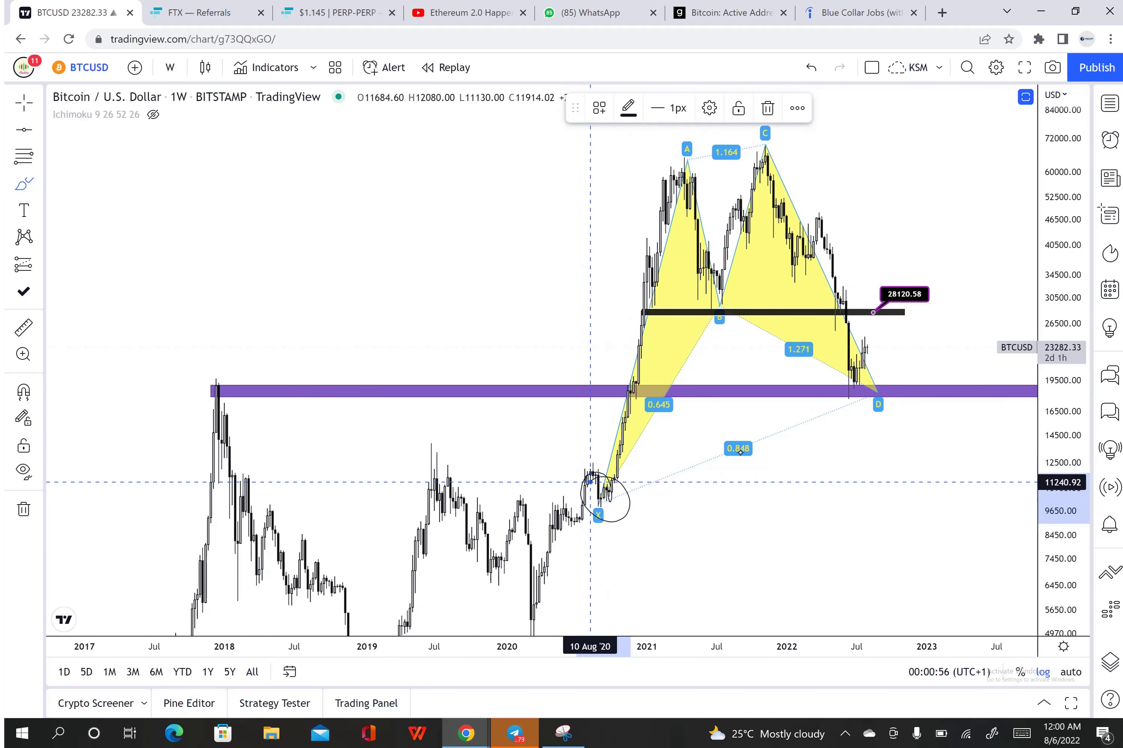
{"action": "mouse_move", "coordinate": [681, 149]}
{"action": "left_mouse_down"}
{"action": "mouse_move", "coordinate": [655, 179]}
{"action": "mouse_move", "coordinate": [660, 156]}
{"action": "mouse_move", "coordinate": [686, 149]}
{"action": "left_mouse_up"}
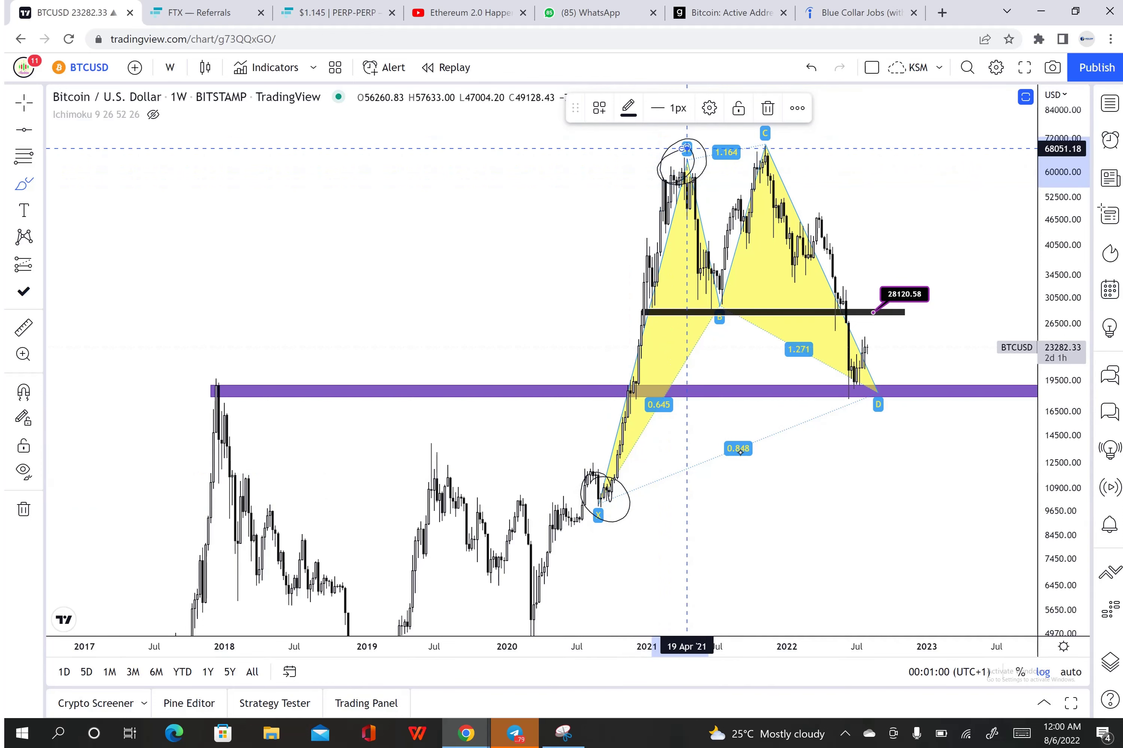
{"action": "mouse_move", "coordinate": [712, 290]}
{"action": "left_mouse_down"}
{"action": "mouse_move", "coordinate": [729, 288]}
{"action": "mouse_move", "coordinate": [717, 288]}
{"action": "left_mouse_up"}
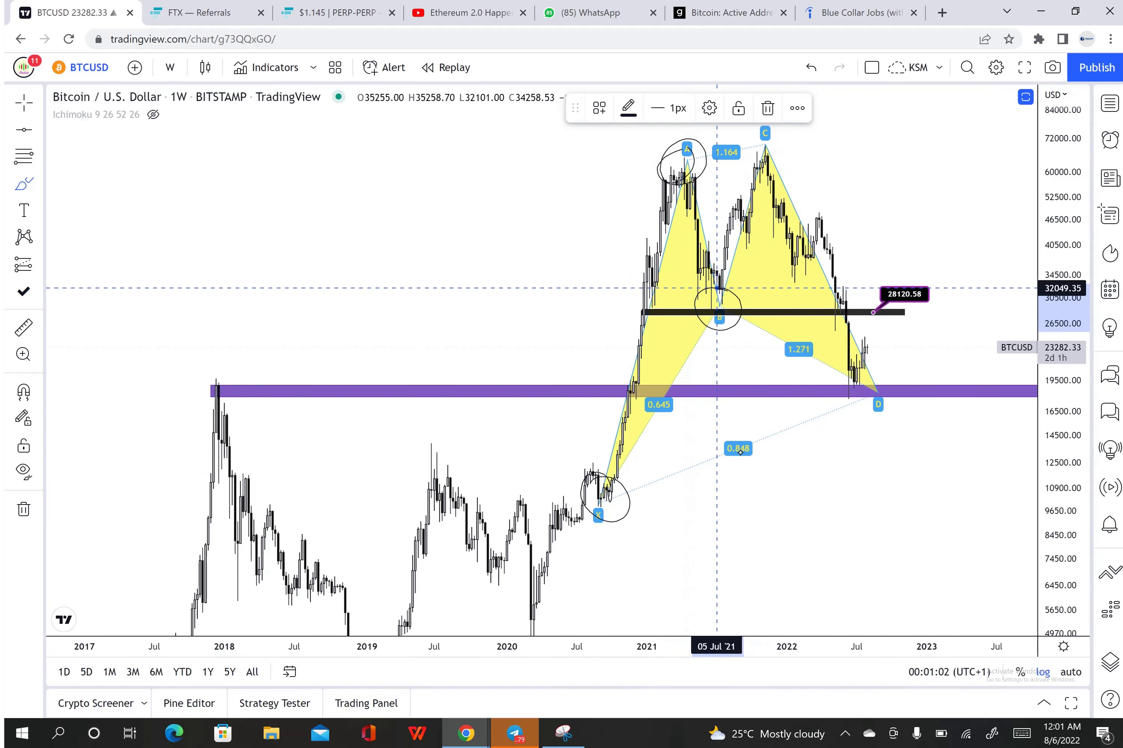
{"action": "mouse_move", "coordinate": [786, 141]}
{"action": "left_mouse_down"}
{"action": "mouse_move", "coordinate": [746, 152]}
{"action": "mouse_move", "coordinate": [759, 140]}
{"action": "left_mouse_up"}
{"action": "mouse_move", "coordinate": [880, 373]}
{"action": "left_mouse_down"}
{"action": "mouse_move", "coordinate": [863, 406]}
{"action": "mouse_move", "coordinate": [843, 375]}
{"action": "left_mouse_up"}
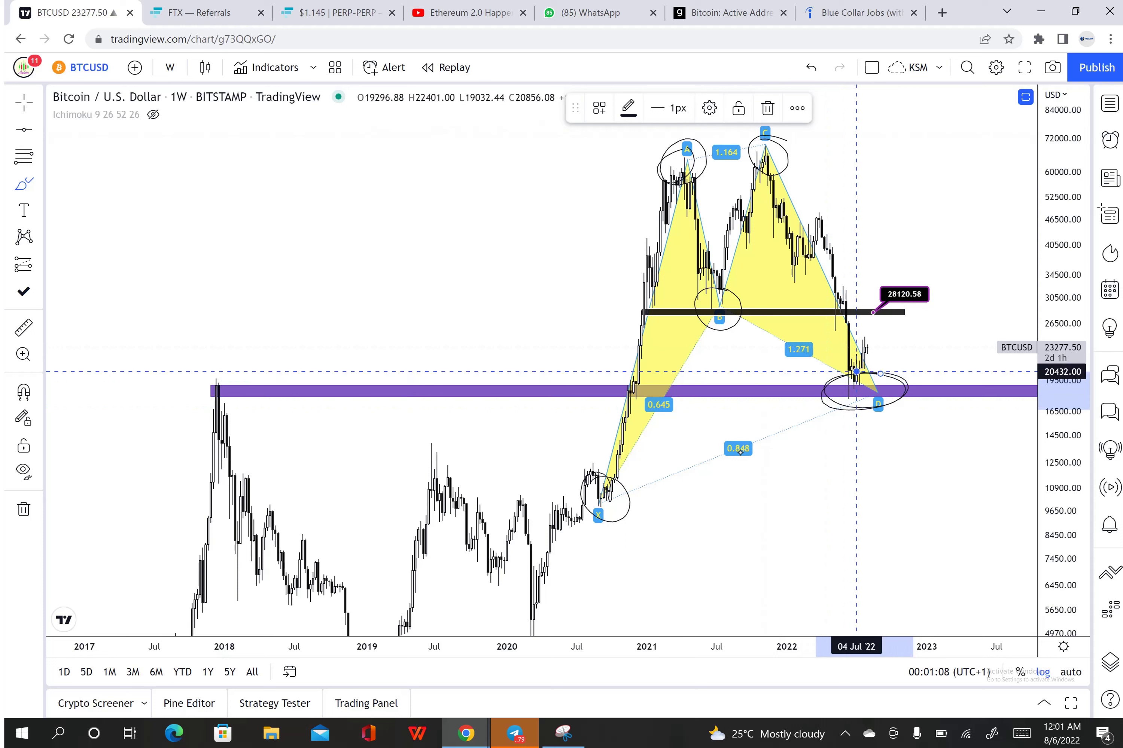
Delete the brush circles around the pattern's five points and the horizontal line at 20432.
{"action": "key", "text": "Delete"}
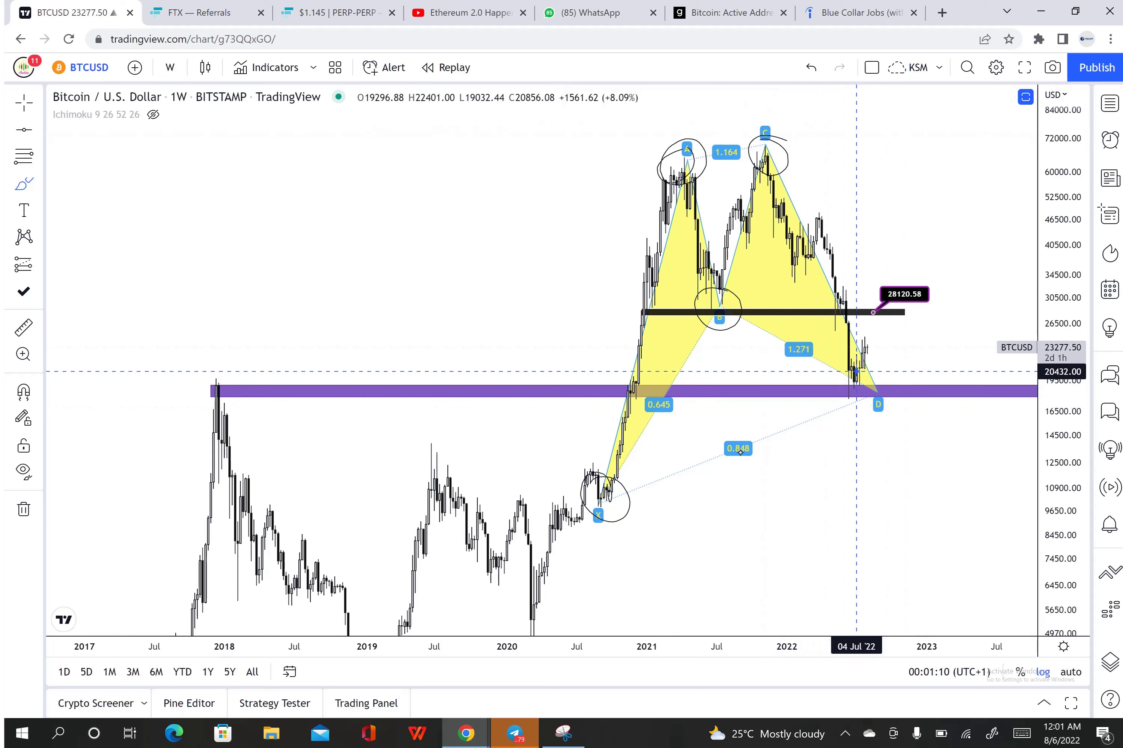
{"action": "left_click", "coordinate": [541, 372]}
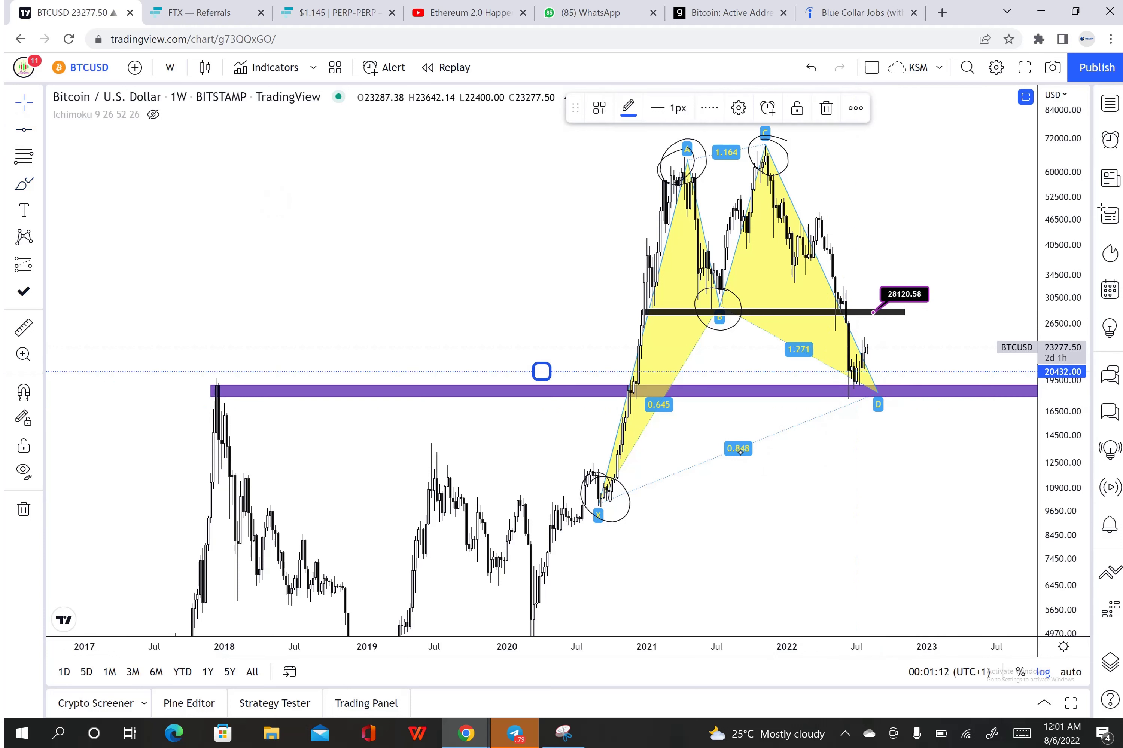
{"action": "key", "text": "Delete"}
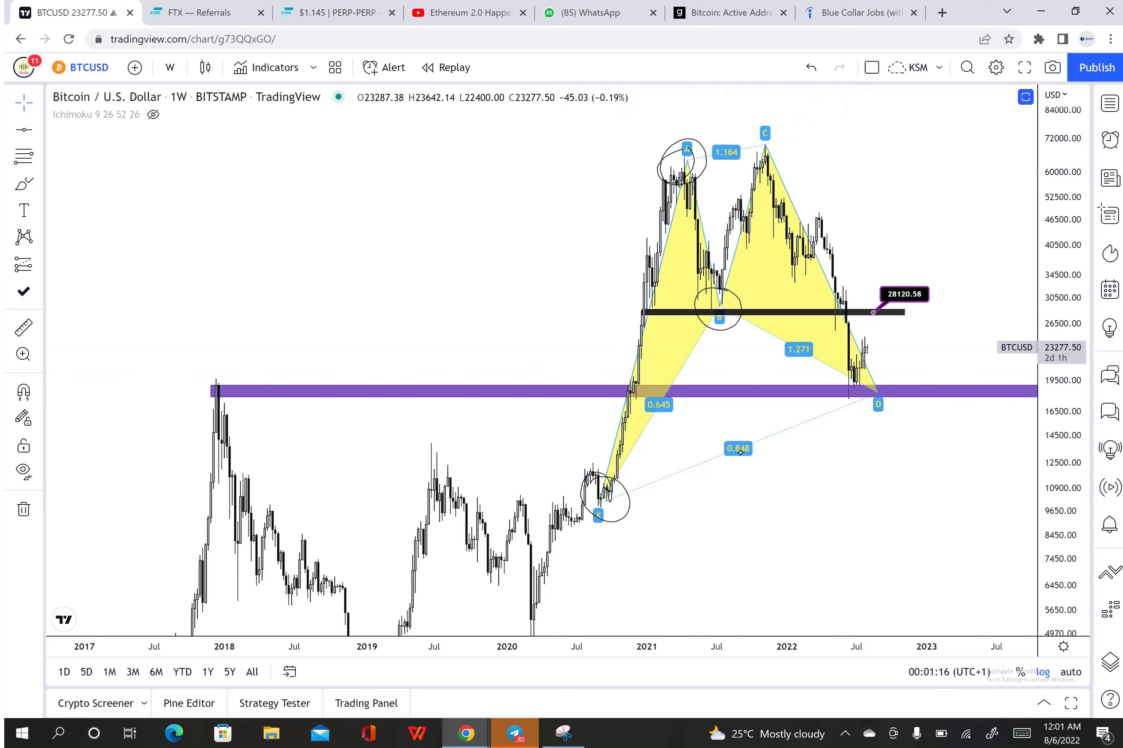
{"action": "left_click", "coordinate": [686, 147]}
{"action": "key", "text": "Delete"}
{"action": "left_click", "coordinate": [718, 309]}
{"action": "left_click", "coordinate": [767, 108]}
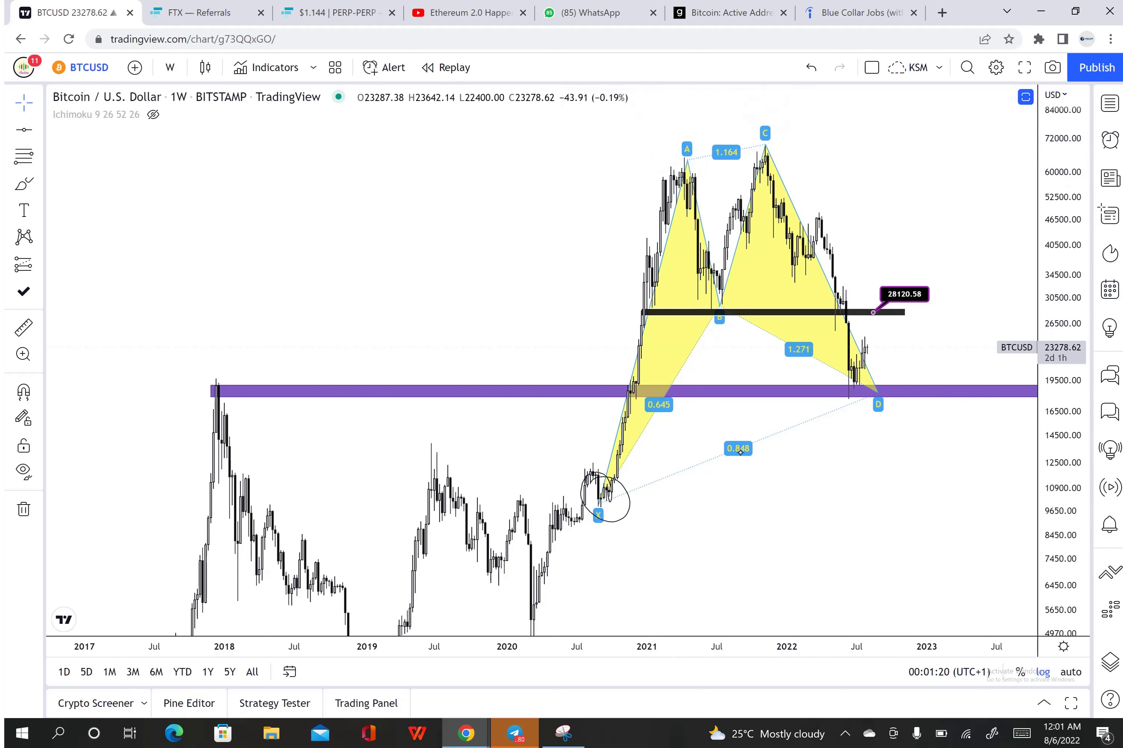
{"action": "left_click", "coordinate": [581, 495]}
{"action": "left_click", "coordinate": [772, 104]}
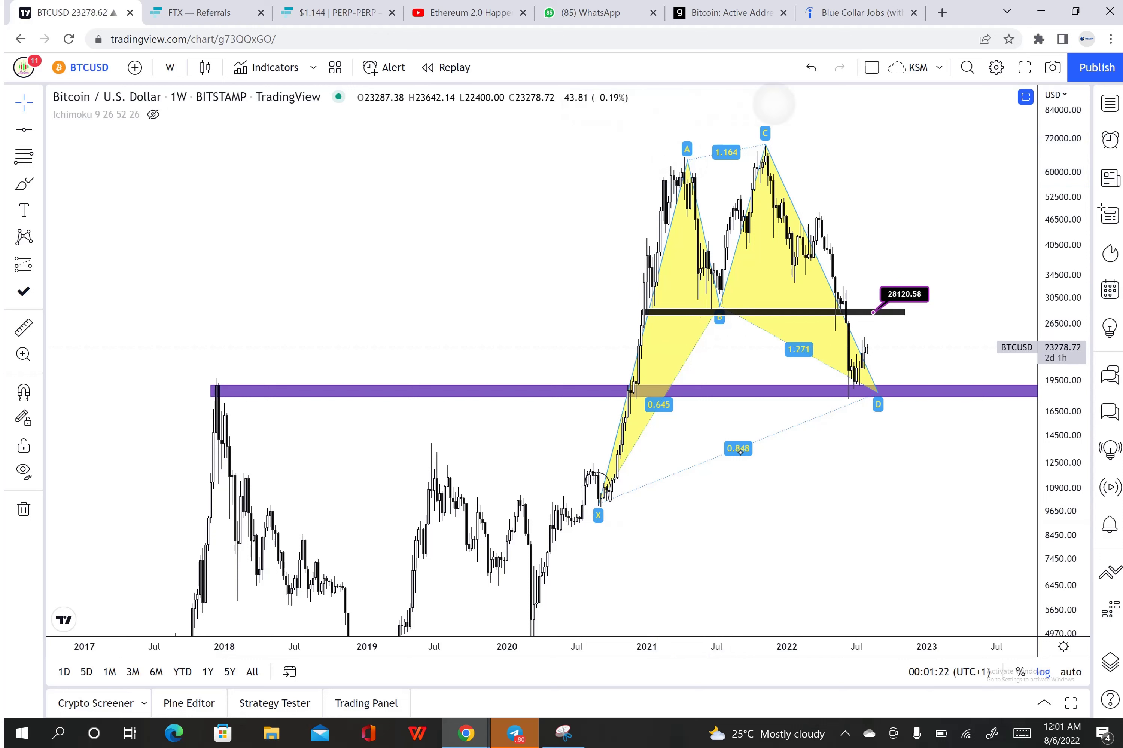
Circle the December 2017 high at the start of the purple support zone with the brush.
{"action": "left_click", "coordinate": [23, 184]}
{"action": "mouse_move", "coordinate": [221, 364]}
{"action": "left_mouse_down"}
{"action": "mouse_move", "coordinate": [188, 382]}
{"action": "mouse_move", "coordinate": [196, 363]}
{"action": "mouse_move", "coordinate": [206, 369]}
{"action": "mouse_move", "coordinate": [192, 400]}
{"action": "mouse_move", "coordinate": [191, 386]}
{"action": "left_mouse_up"}
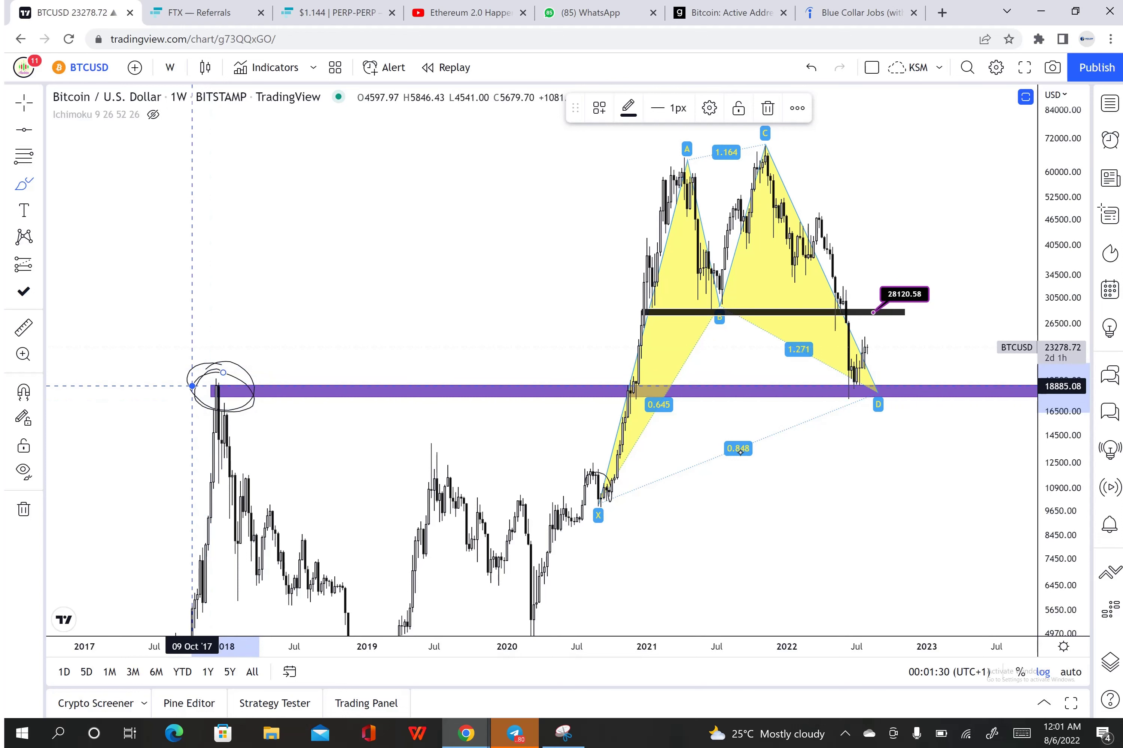
Circle the mid-2022 lows near point D with the brush, and delete that stroke and the horizontal line at 19544.43.
{"action": "mouse_move", "coordinate": [894, 378]}
{"action": "left_mouse_down"}
{"action": "mouse_move", "coordinate": [831, 389]}
{"action": "mouse_move", "coordinate": [884, 377]}
{"action": "mouse_move", "coordinate": [848, 380]}
{"action": "left_mouse_up"}
{"action": "left_click", "coordinate": [767, 108]}
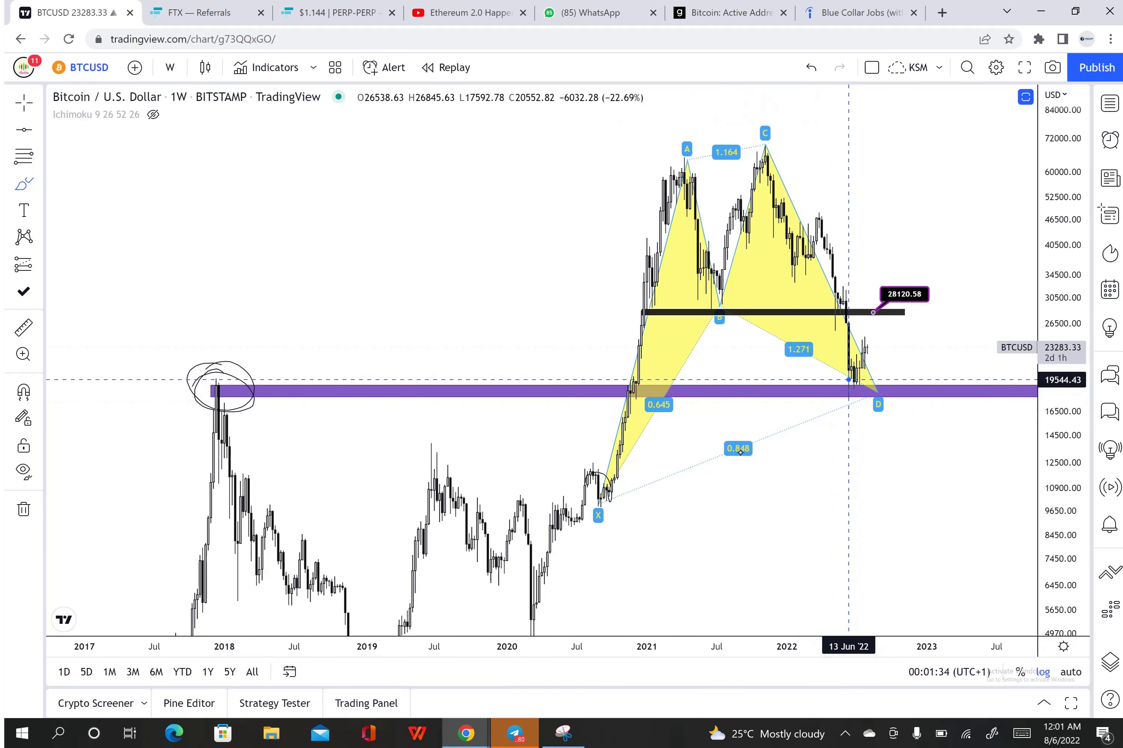
{"action": "left_click", "coordinate": [541, 379]}
{"action": "left_click", "coordinate": [825, 108]}
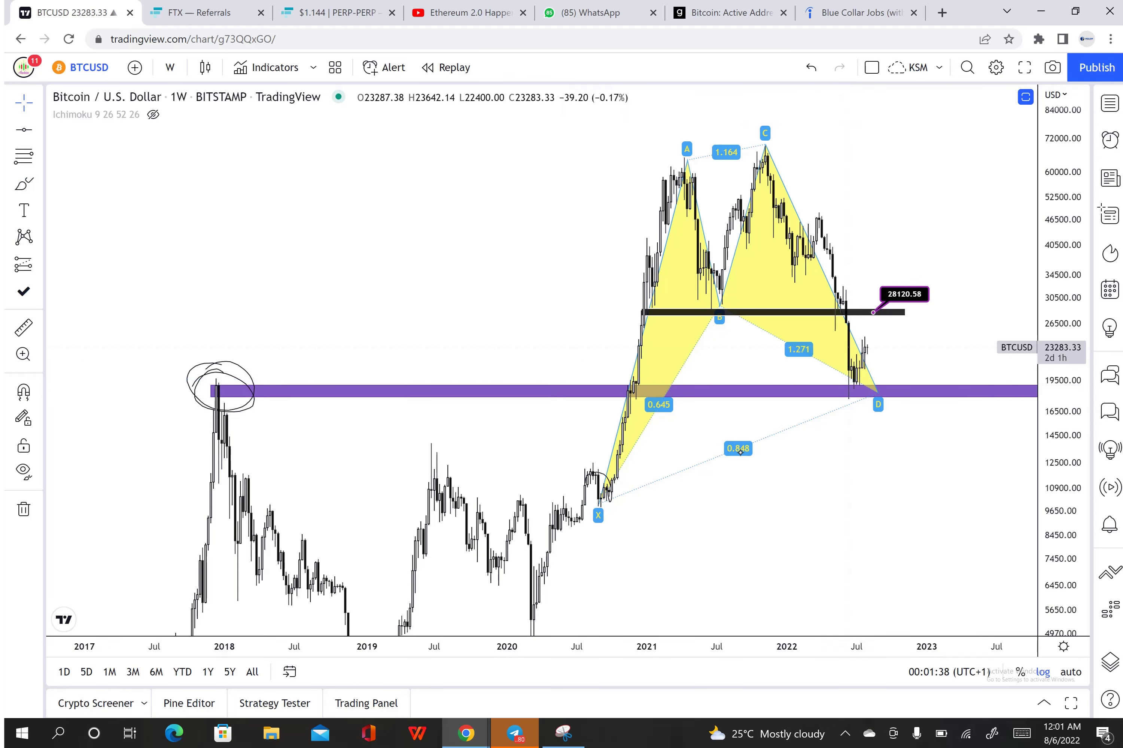
Delete the brush circles around the December 2017 high at the start of the purple support zone.
{"action": "left_click", "coordinate": [232, 391]}
{"action": "left_click", "coordinate": [223, 373]}
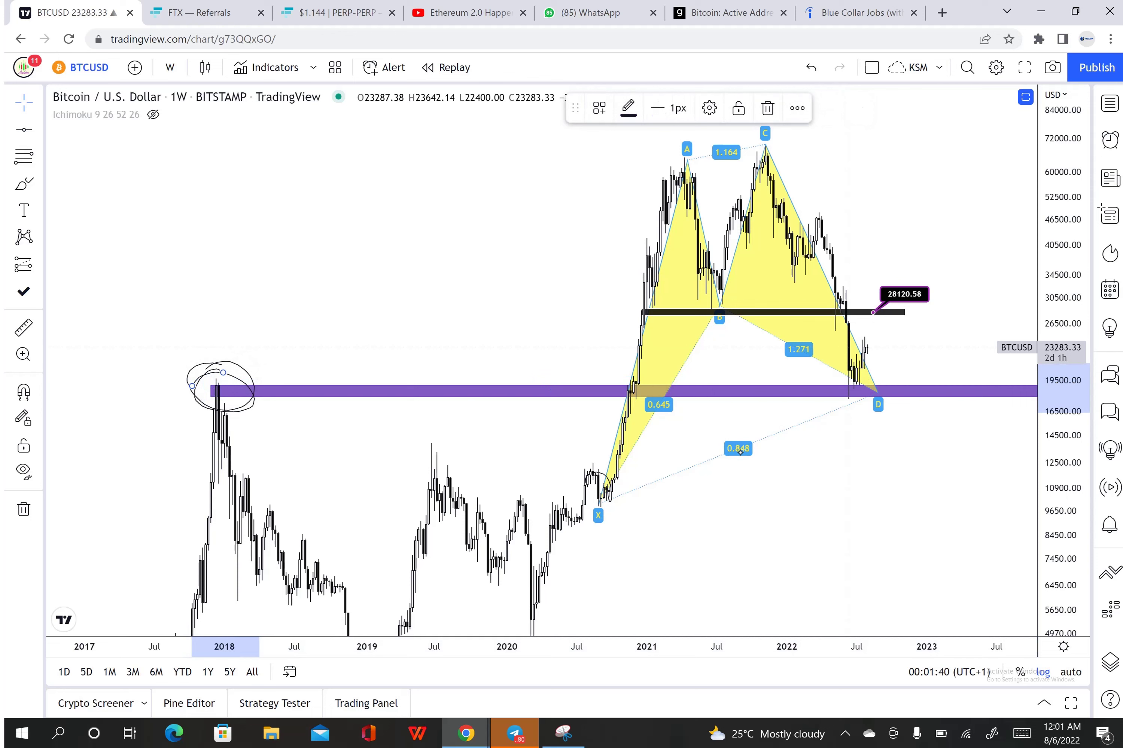
{"action": "left_click", "coordinate": [763, 107]}
{"action": "left_click", "coordinate": [231, 363]}
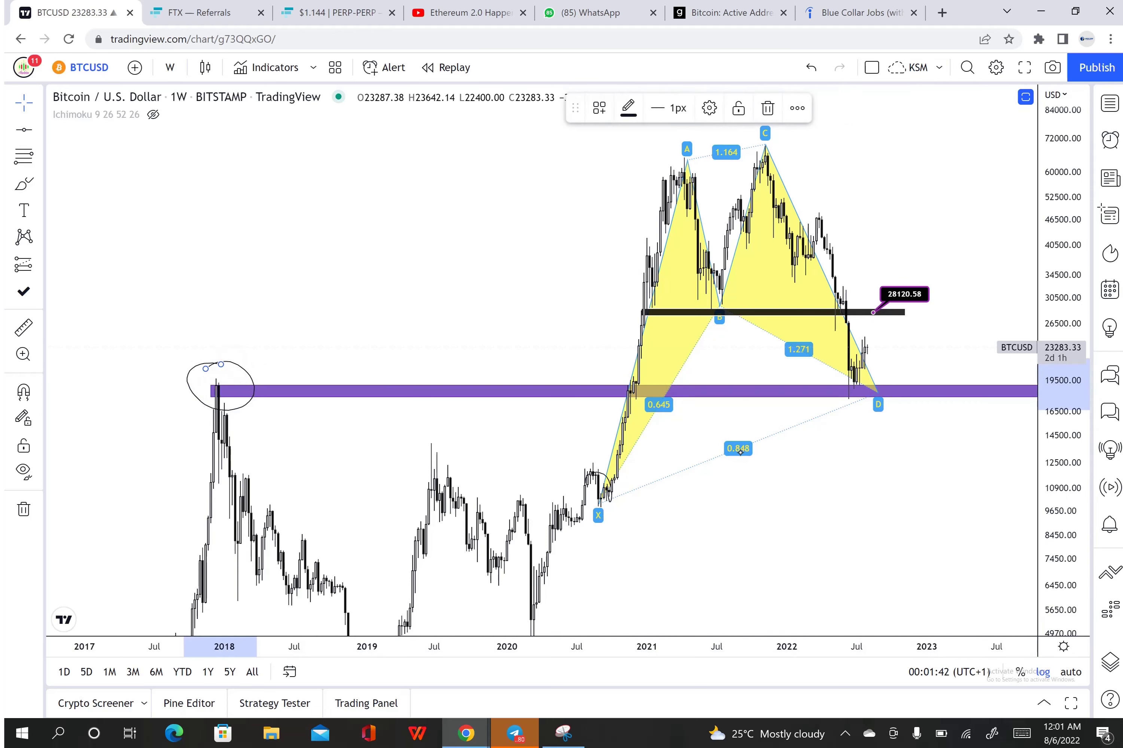
{"action": "key", "text": "Delete"}
Circle the black resistance line at the 28120.58 label with the brush, and delete the stray brush line drawn just above it.
{"action": "scroll", "coordinate": [740, 452], "scroll_direction": "up", "scroll_amount": 5}
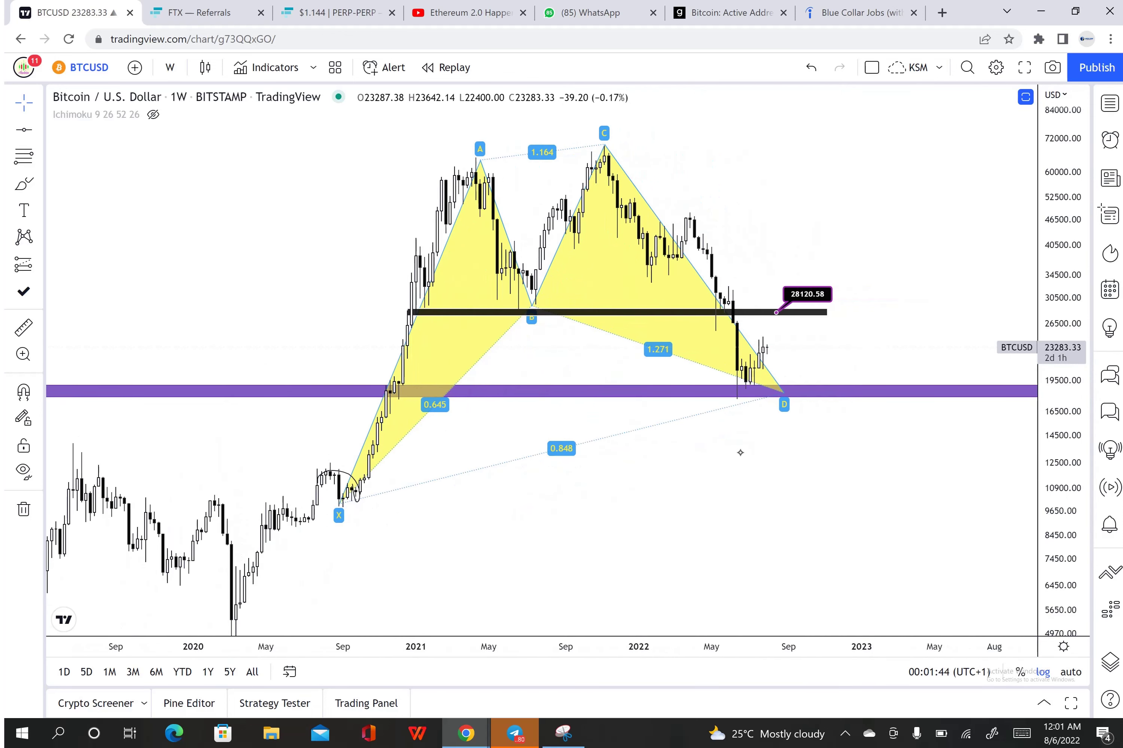
{"action": "scroll", "coordinate": [739, 452], "scroll_direction": "up", "scroll_amount": 3}
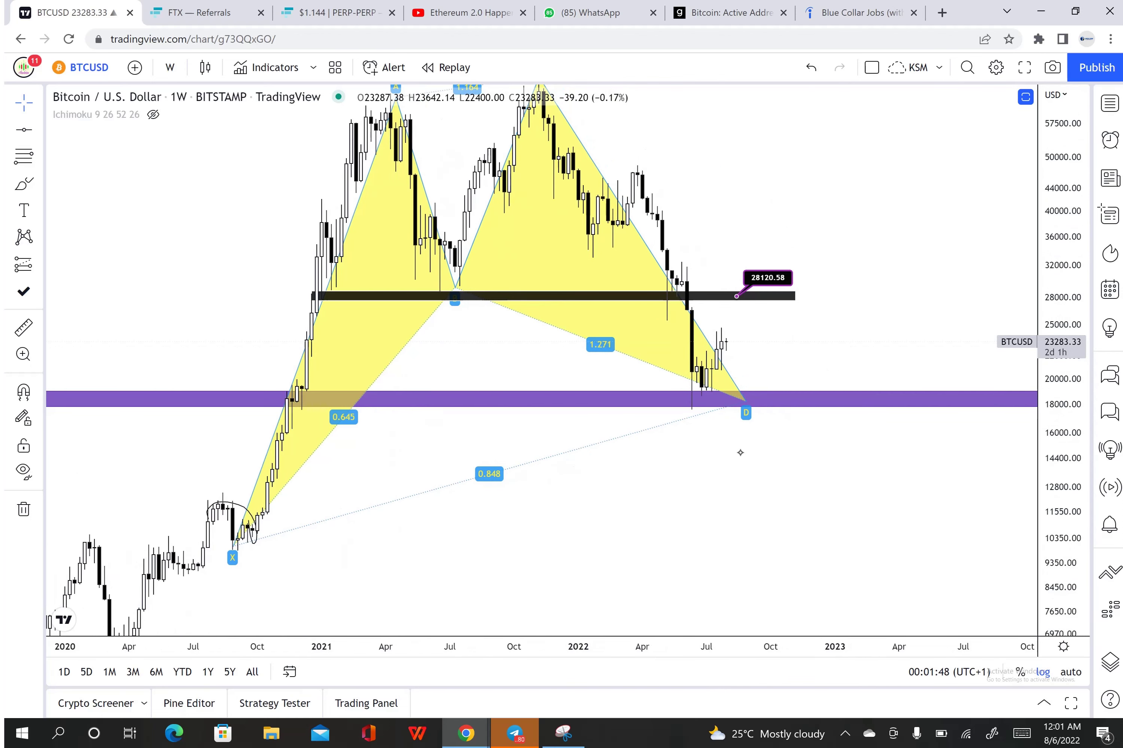
{"action": "left_click_drag", "start_coordinate": [740, 452], "coordinate": [736, 489]}
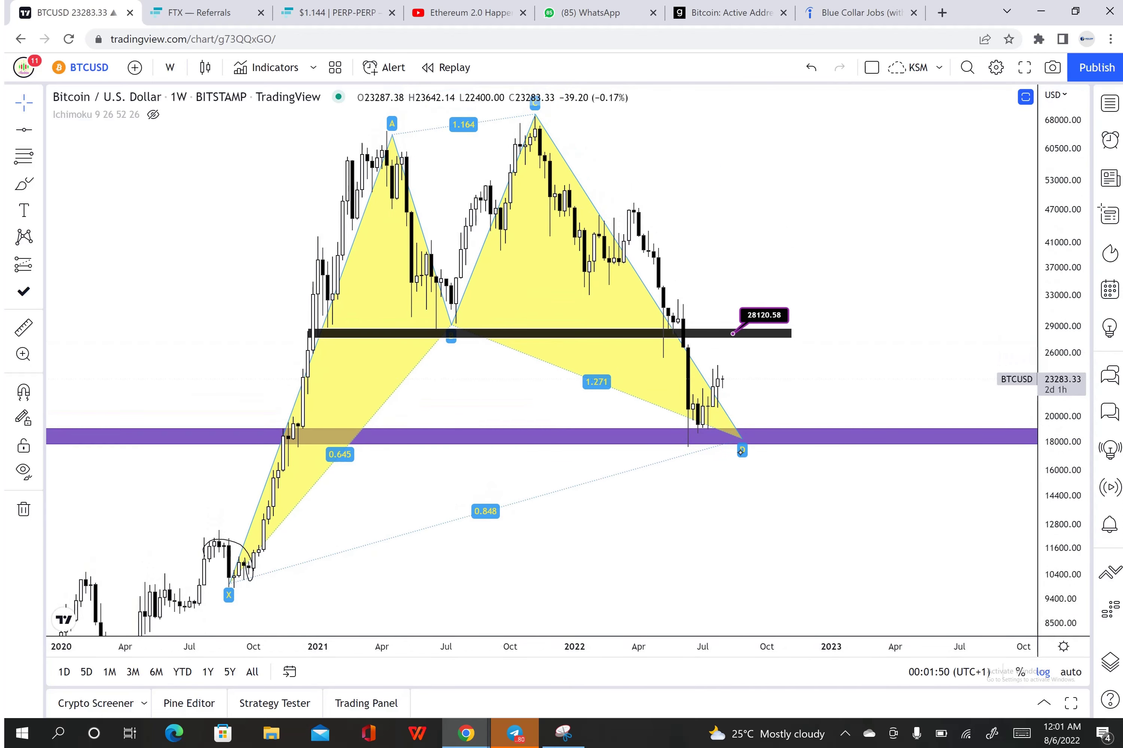
{"action": "left_click", "coordinate": [24, 184]}
{"action": "mouse_move", "coordinate": [744, 331]}
{"action": "left_mouse_down"}
{"action": "mouse_move", "coordinate": [727, 323]}
{"action": "mouse_move", "coordinate": [762, 346]}
{"action": "mouse_move", "coordinate": [717, 331]}
{"action": "left_mouse_up"}
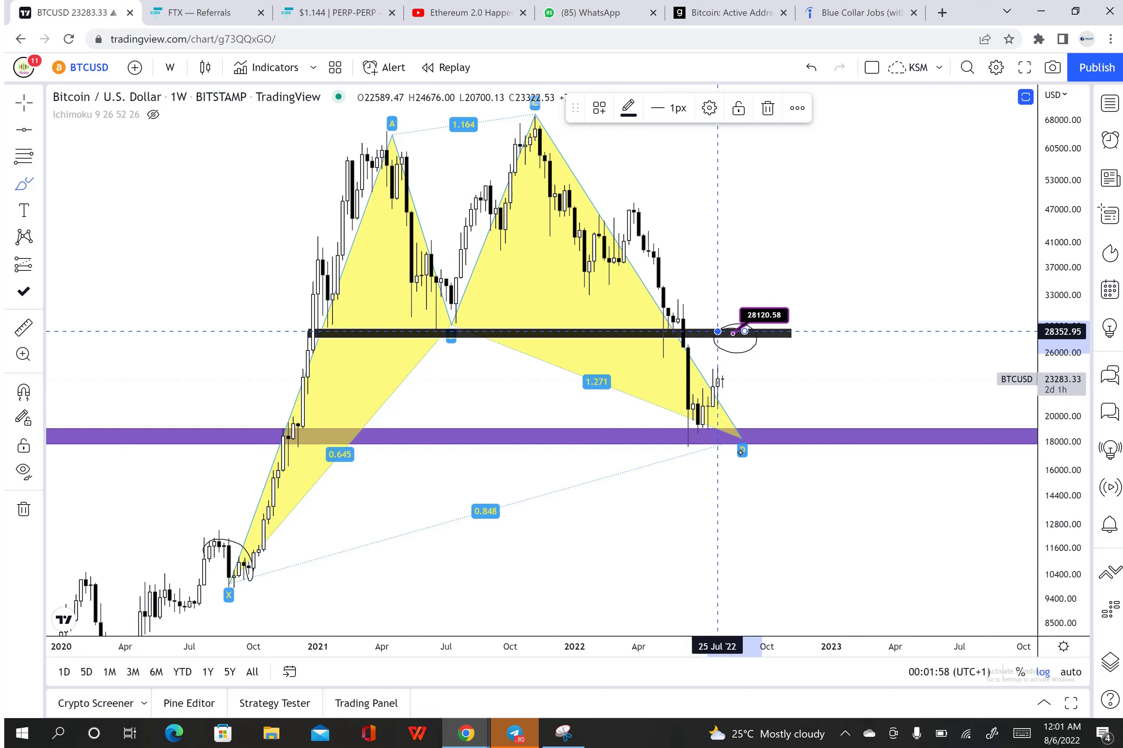
{"action": "mouse_move", "coordinate": [728, 321]}
{"action": "left_mouse_down"}
{"action": "mouse_move", "coordinate": [756, 317]}
{"action": "mouse_move", "coordinate": [717, 320]}
{"action": "mouse_move", "coordinate": [821, 317]}
{"action": "left_mouse_up"}
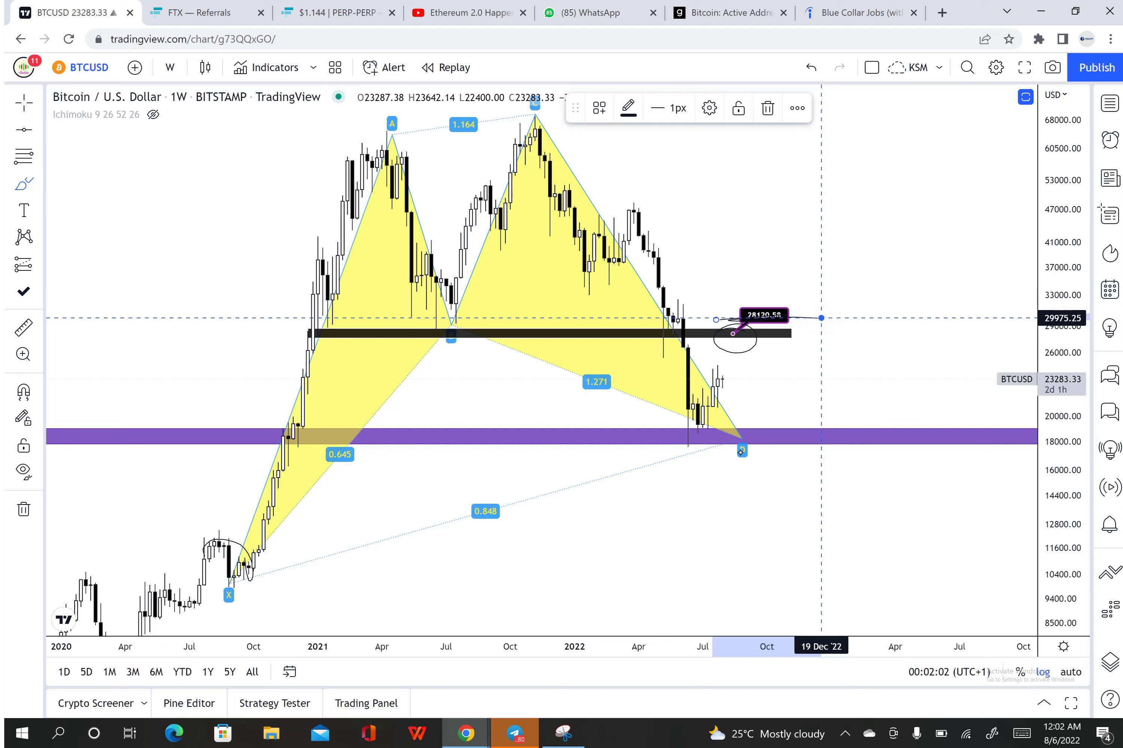
{"action": "left_click", "coordinate": [820, 318]}
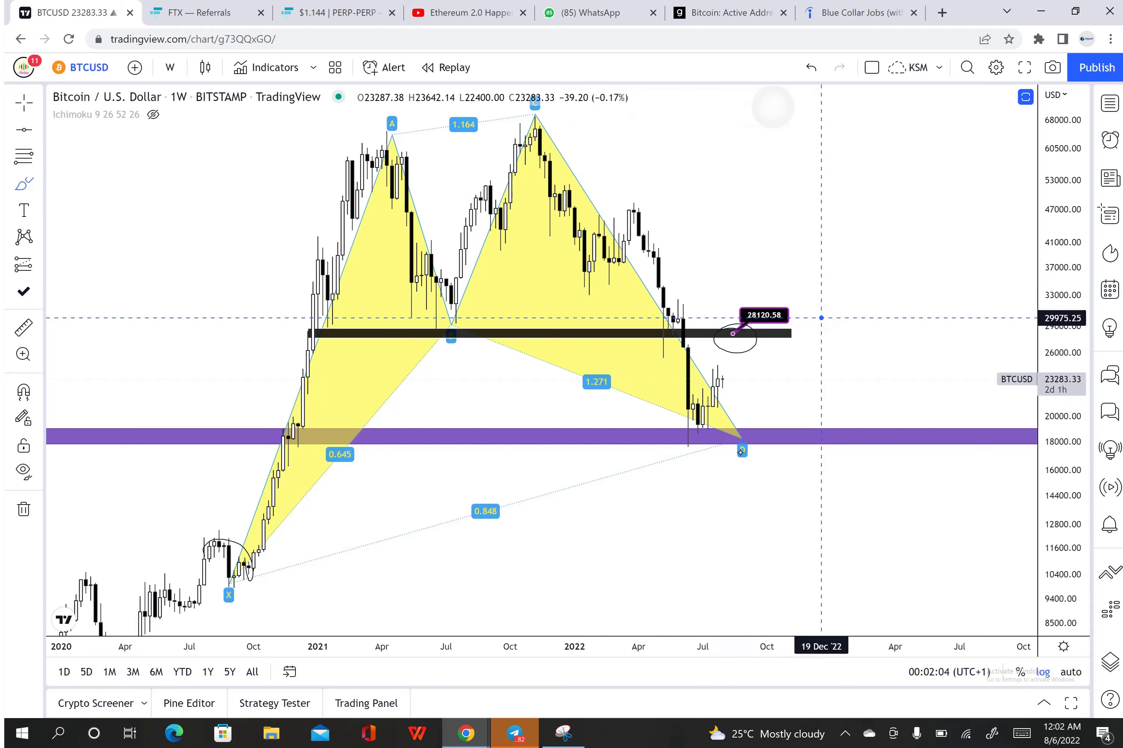
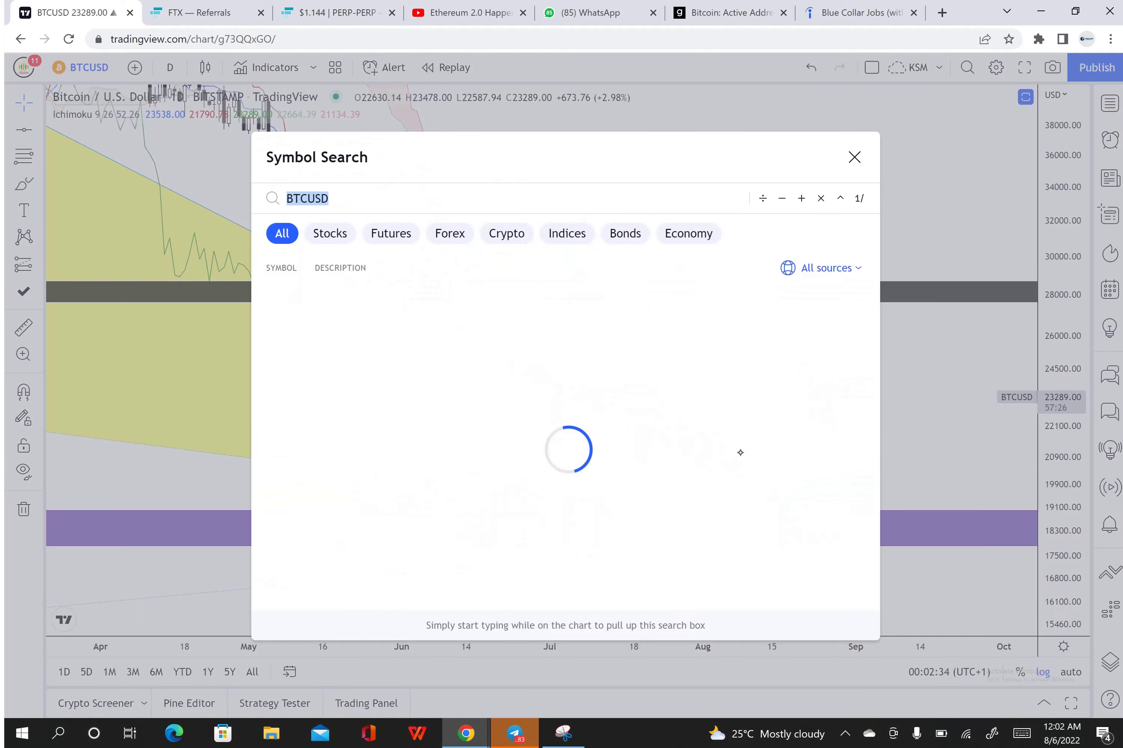
Switch the daily chart to the FTX BTCUSD symbol and remove all of its drawings.
{"action": "type", "text": "BTCUSD"}
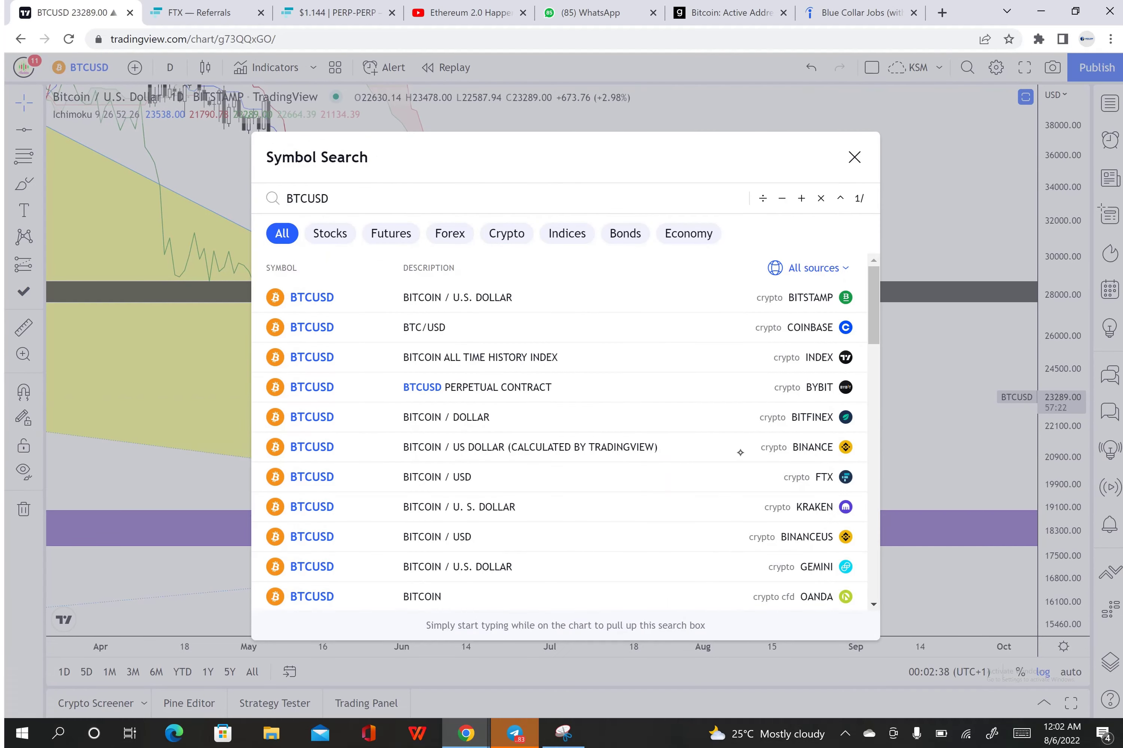
{"action": "key", "text": "Return"}
{"action": "left_click", "coordinate": [23, 509]}
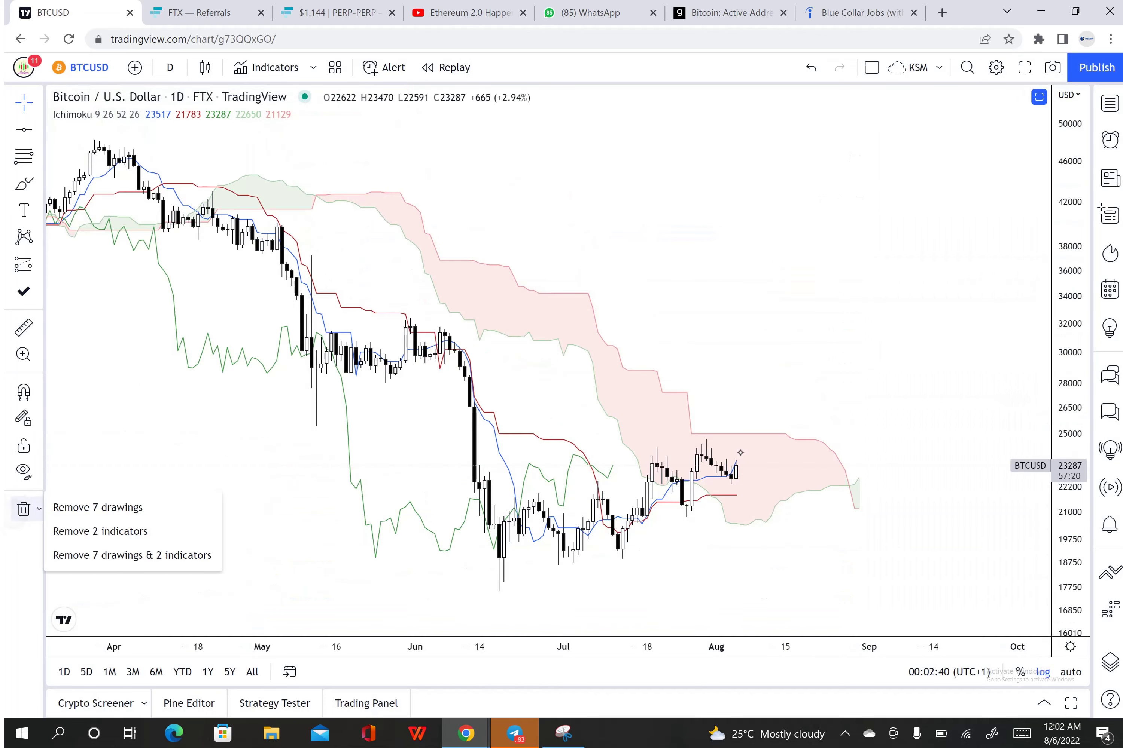
{"action": "left_click", "coordinate": [93, 512]}
Circle the Ichimoku cloud twists in mid-May 2022 and late August 2022 with the brush.
{"action": "mouse_move", "coordinate": [740, 452]}
{"action": "left_mouse_down"}
{"action": "mouse_move", "coordinate": [757, 433]}
{"action": "mouse_move", "coordinate": [748, 388]}
{"action": "mouse_move", "coordinate": [725, 498]}
{"action": "left_mouse_up"}
{"action": "scroll", "coordinate": [740, 453], "scroll_direction": "up", "scroll_amount": 5}
{"action": "scroll", "coordinate": [739, 453], "scroll_direction": "down", "scroll_amount": 3}
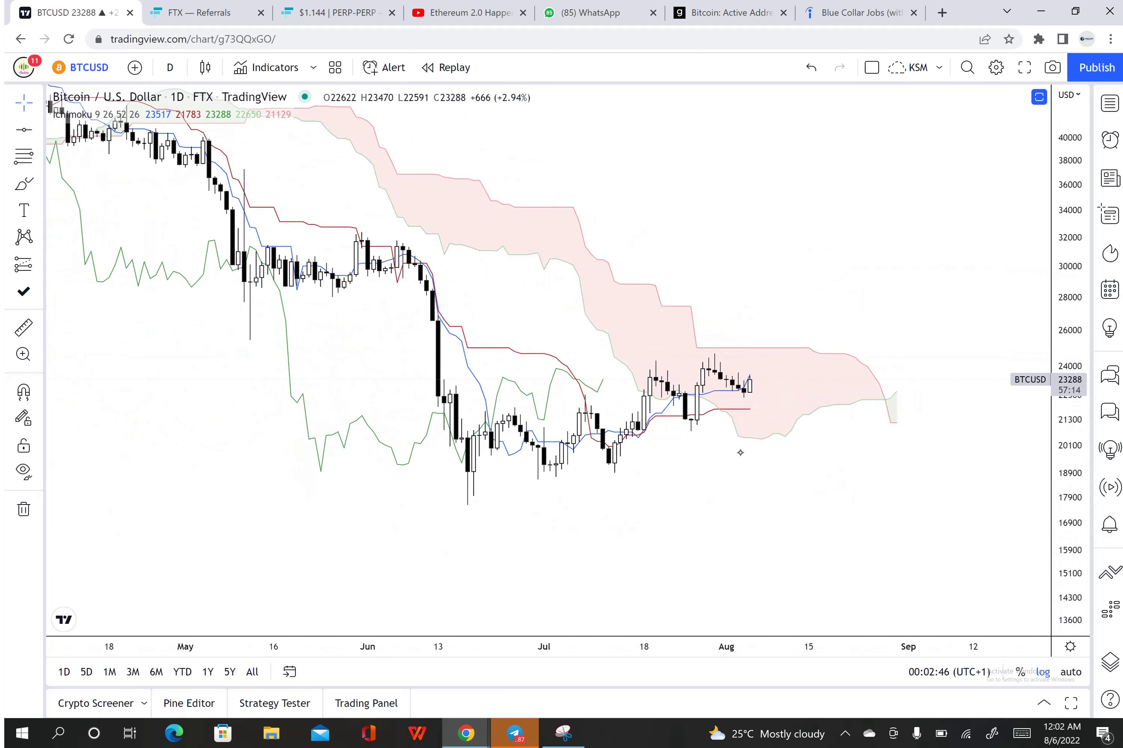
{"action": "left_click_drag", "start_coordinate": [740, 452], "coordinate": [744, 497]}
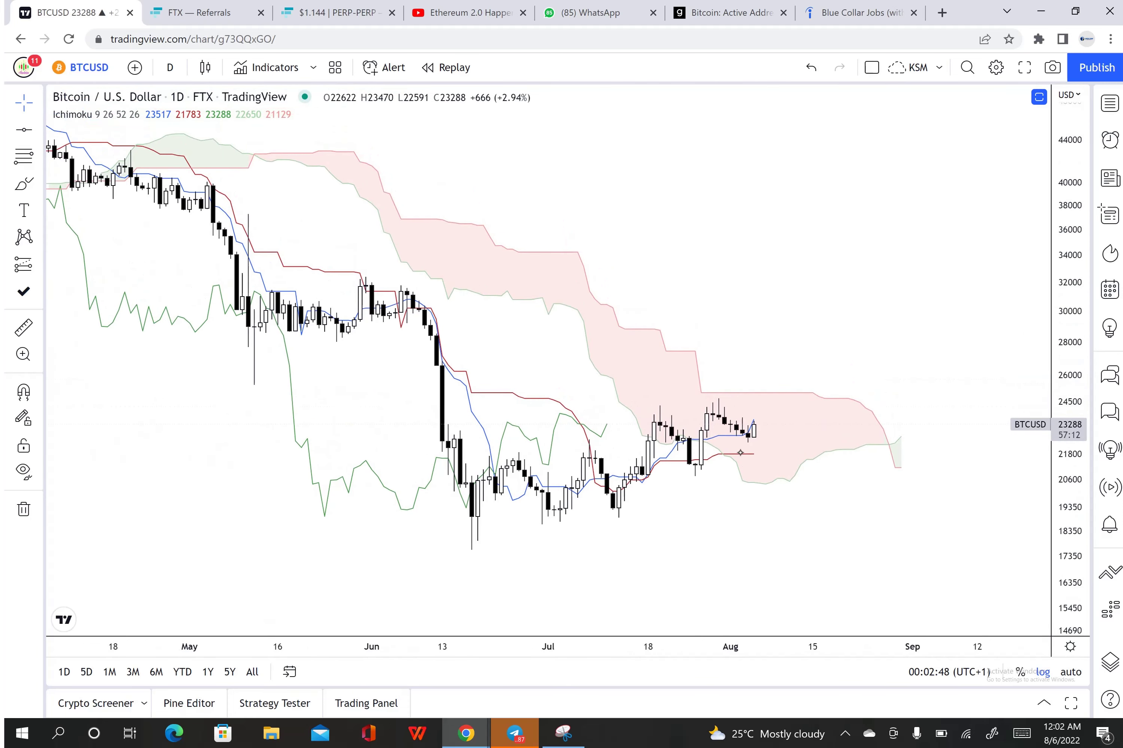
{"action": "left_click", "coordinate": [23, 184]}
{"action": "left_click_drag", "start_coordinate": [256, 145], "coordinate": [254, 152]}
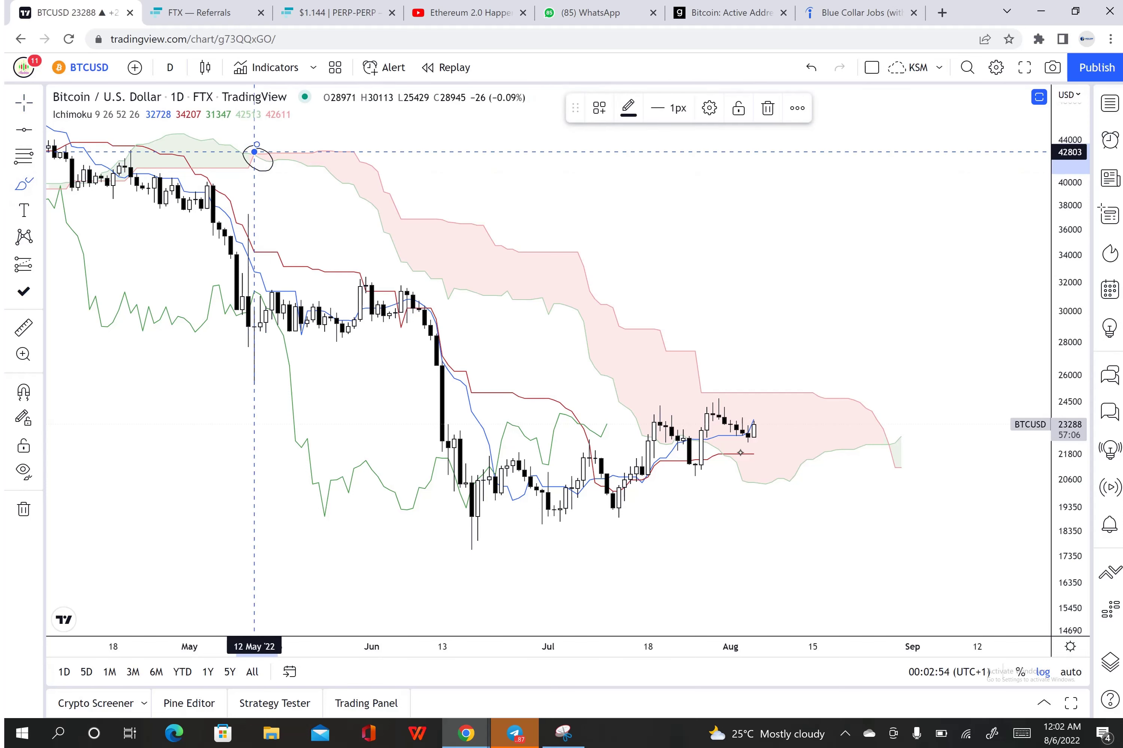
{"action": "mouse_move", "coordinate": [240, 149]}
{"action": "left_mouse_down"}
{"action": "mouse_move", "coordinate": [232, 158]}
{"action": "mouse_move", "coordinate": [266, 150]}
{"action": "mouse_move", "coordinate": [260, 160]}
{"action": "left_mouse_up"}
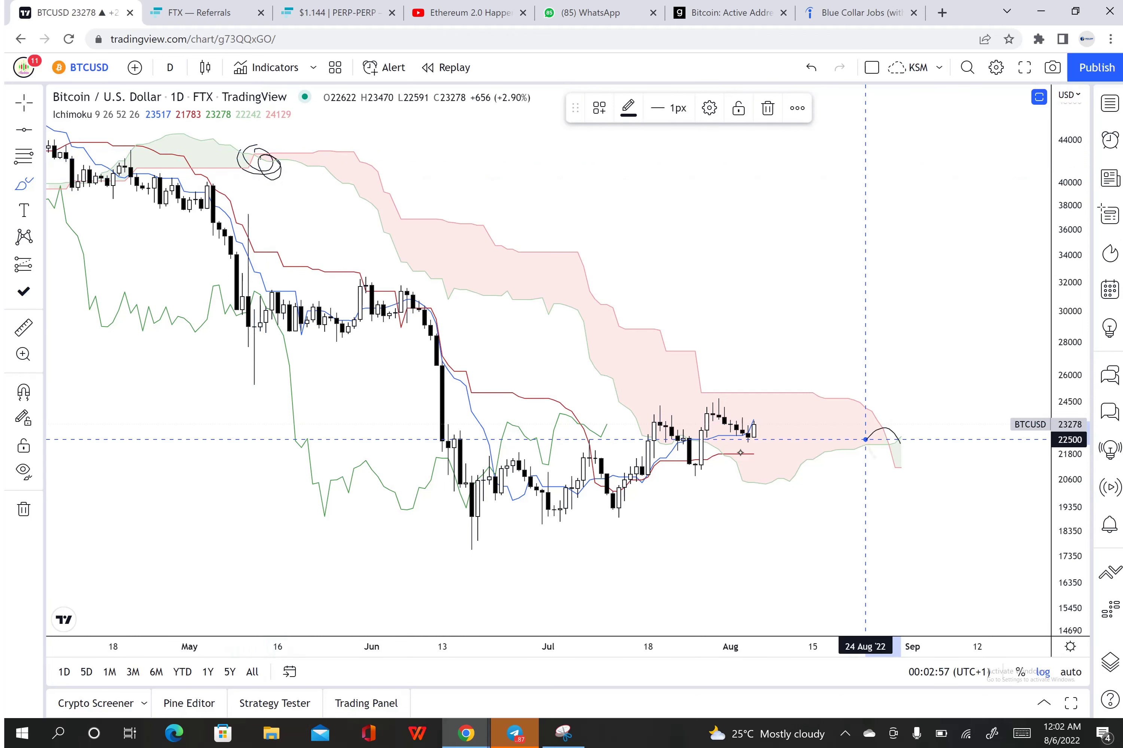
{"action": "left_click_drag", "start_coordinate": [899, 443], "coordinate": [870, 429]}
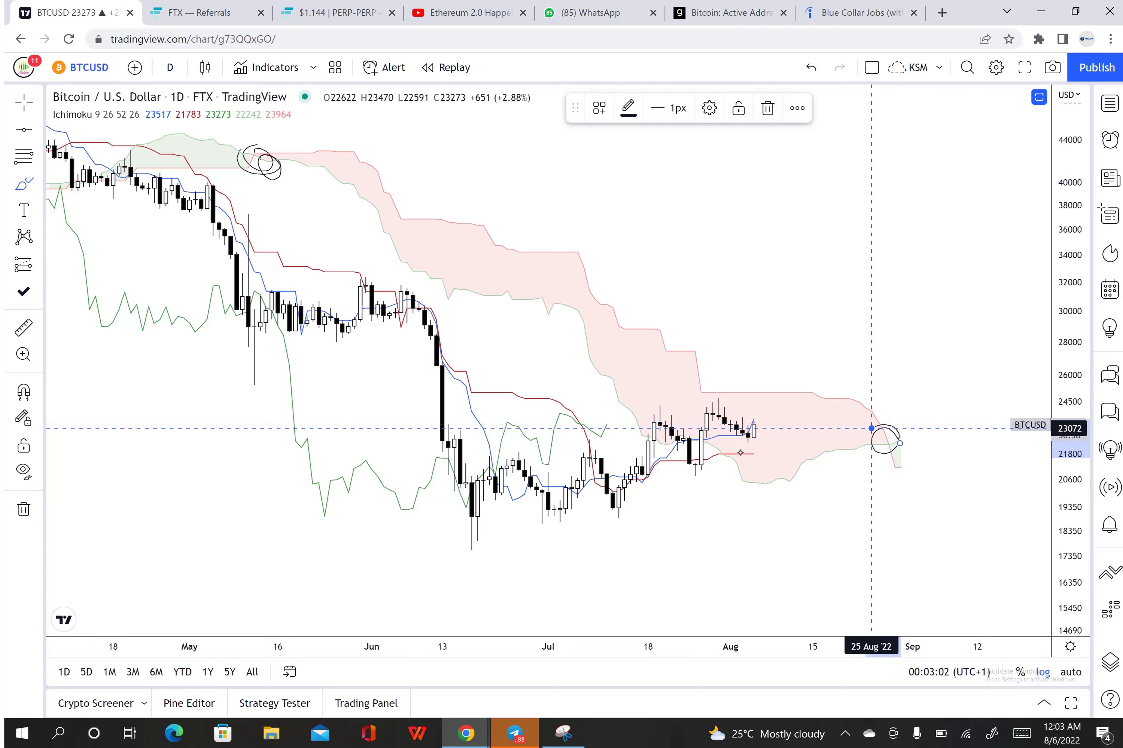
Brush an upward arrow out of the cloud from the current price, circle the recent candles, and mark the lagging span with its own arrow.
{"action": "mouse_move", "coordinate": [793, 421]}
{"action": "left_mouse_down"}
{"action": "mouse_move", "coordinate": [767, 406]}
{"action": "mouse_move", "coordinate": [649, 420]}
{"action": "mouse_move", "coordinate": [761, 441]}
{"action": "mouse_move", "coordinate": [766, 411]}
{"action": "mouse_move", "coordinate": [818, 338]}
{"action": "mouse_move", "coordinate": [790, 356]}
{"action": "mouse_move", "coordinate": [821, 330]}
{"action": "left_mouse_up"}
{"action": "mouse_move", "coordinate": [834, 328]}
{"action": "left_mouse_down"}
{"action": "mouse_move", "coordinate": [828, 381]}
{"action": "mouse_move", "coordinate": [784, 382]}
{"action": "left_mouse_up"}
{"action": "mouse_move", "coordinate": [577, 414]}
{"action": "left_mouse_down"}
{"action": "mouse_move", "coordinate": [614, 418]}
{"action": "mouse_move", "coordinate": [704, 340]}
{"action": "mouse_move", "coordinate": [727, 337]}
{"action": "mouse_move", "coordinate": [713, 363]}
{"action": "left_mouse_up"}
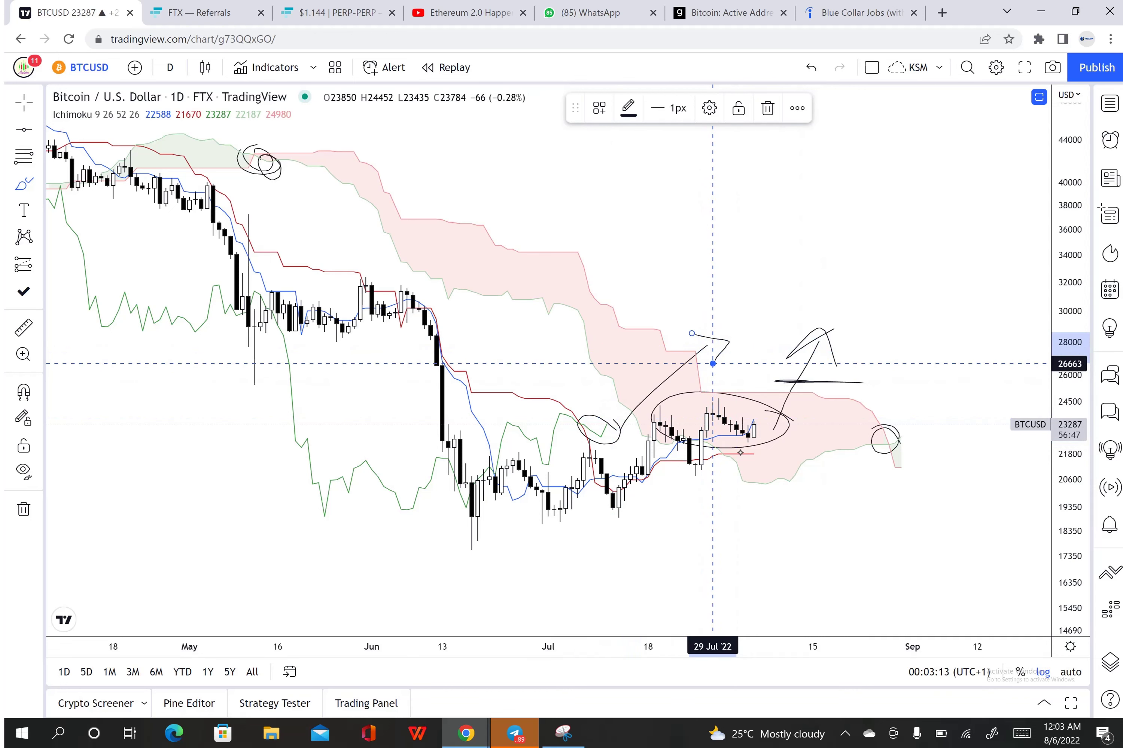
Remove all brush drawings from the chart and return to the crosshair cursor.
{"action": "left_click", "coordinate": [24, 509]}
{"action": "left_click", "coordinate": [97, 508]}
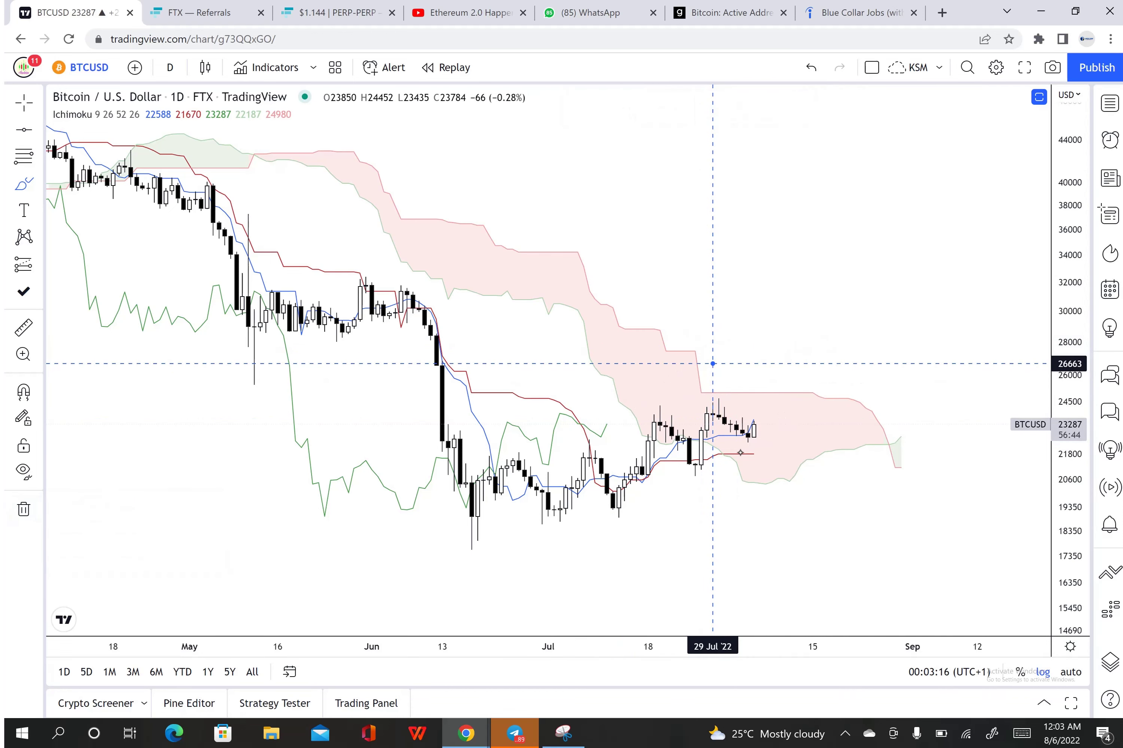
{"action": "left_click", "coordinate": [24, 130]}
{"action": "left_click", "coordinate": [713, 363]}
{"action": "key", "text": "Delete"}
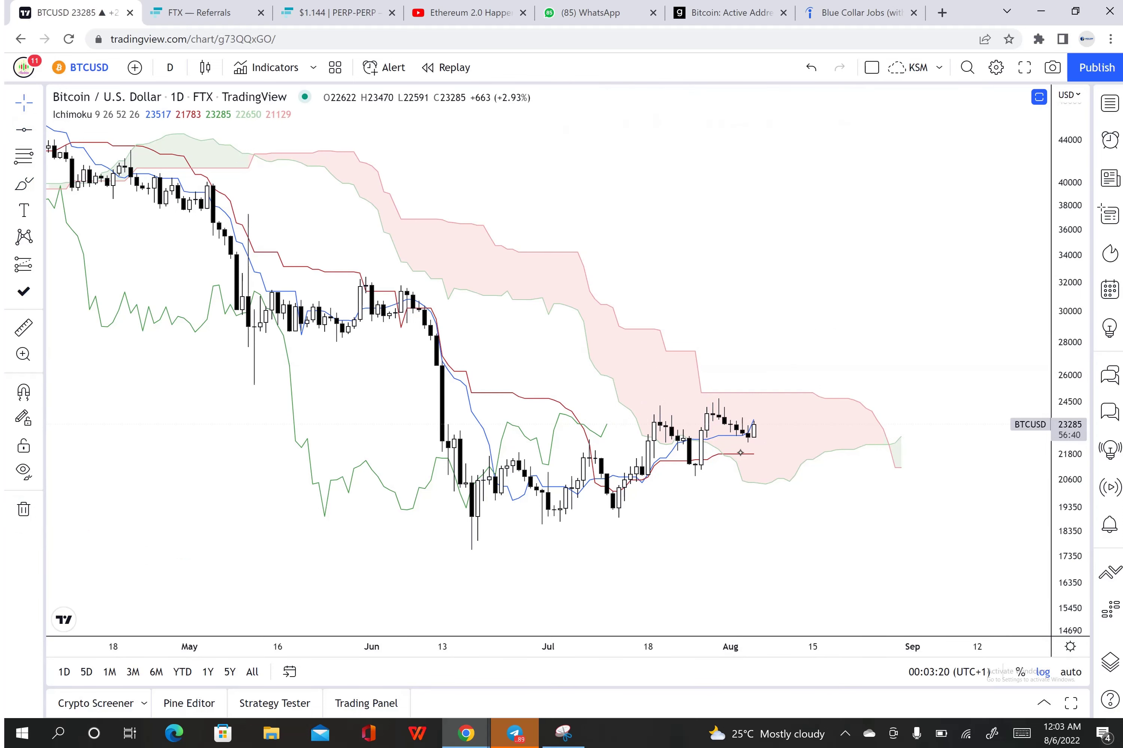
In the Ichimoku indicator's settings, set the Conversion Line Length to 20 and the Base Line Length to 60.
{"action": "left_click", "coordinate": [741, 452]}
{"action": "double_click", "coordinate": [740, 453]}
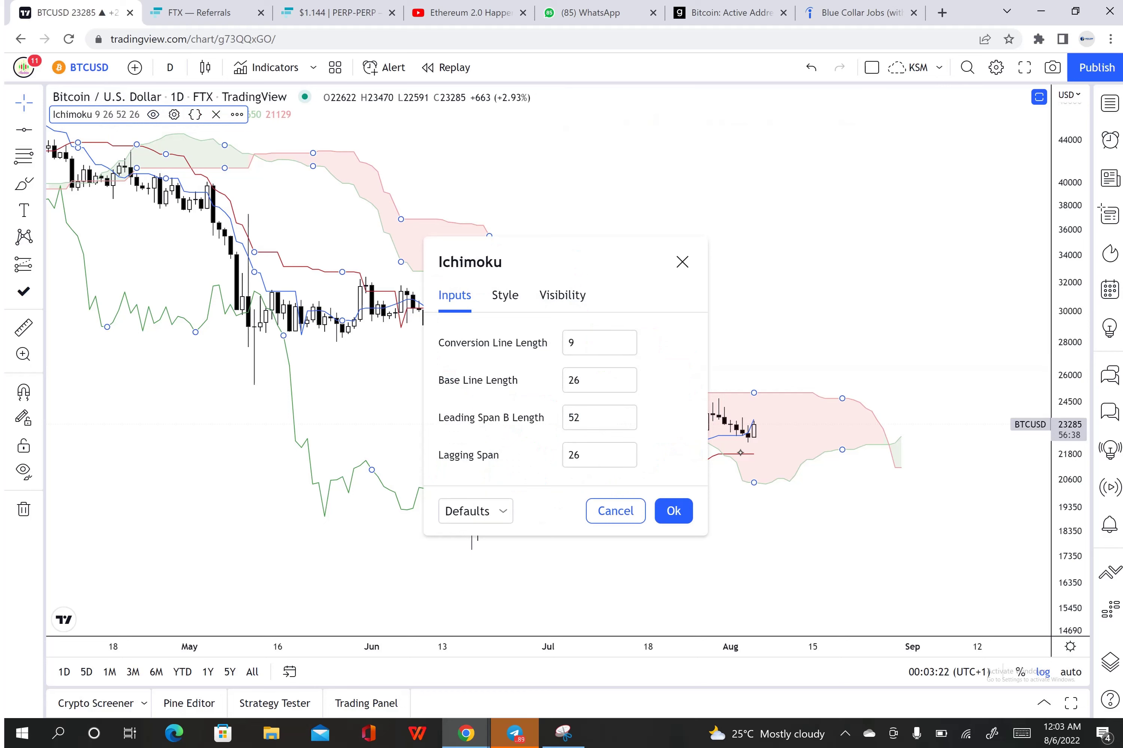
{"action": "left_click", "coordinate": [604, 344]}
{"action": "key", "text": "BackSpace"}
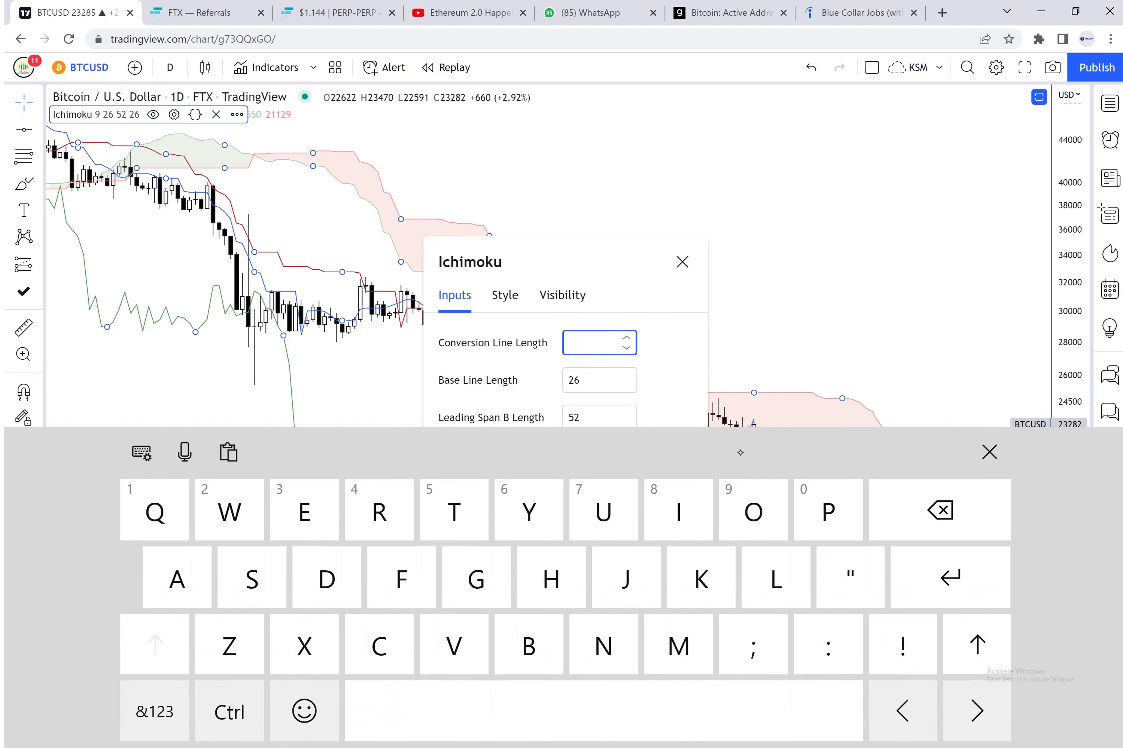
{"action": "left_click", "coordinate": [155, 712]}
{"action": "type", "text": "20"}
{"action": "left_click", "coordinate": [578, 381]}
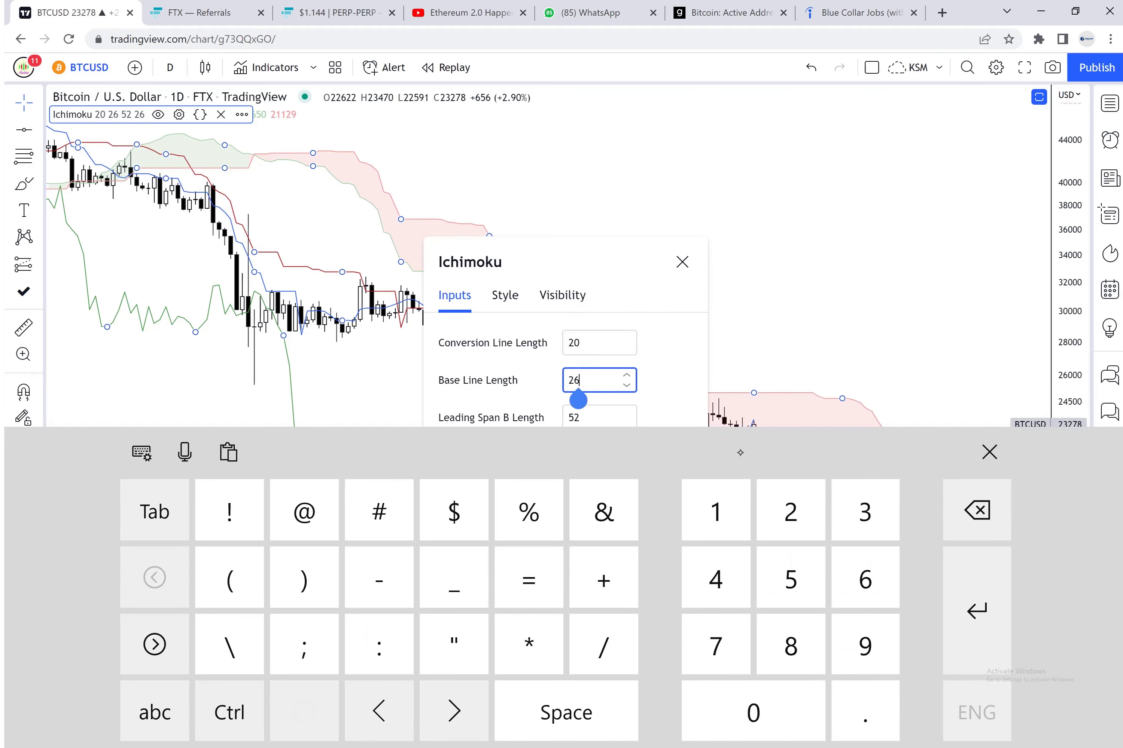
{"action": "key", "text": "BackSpace"}
{"action": "key", "text": "BackSpace"}
{"action": "left_click", "coordinate": [155, 711]}
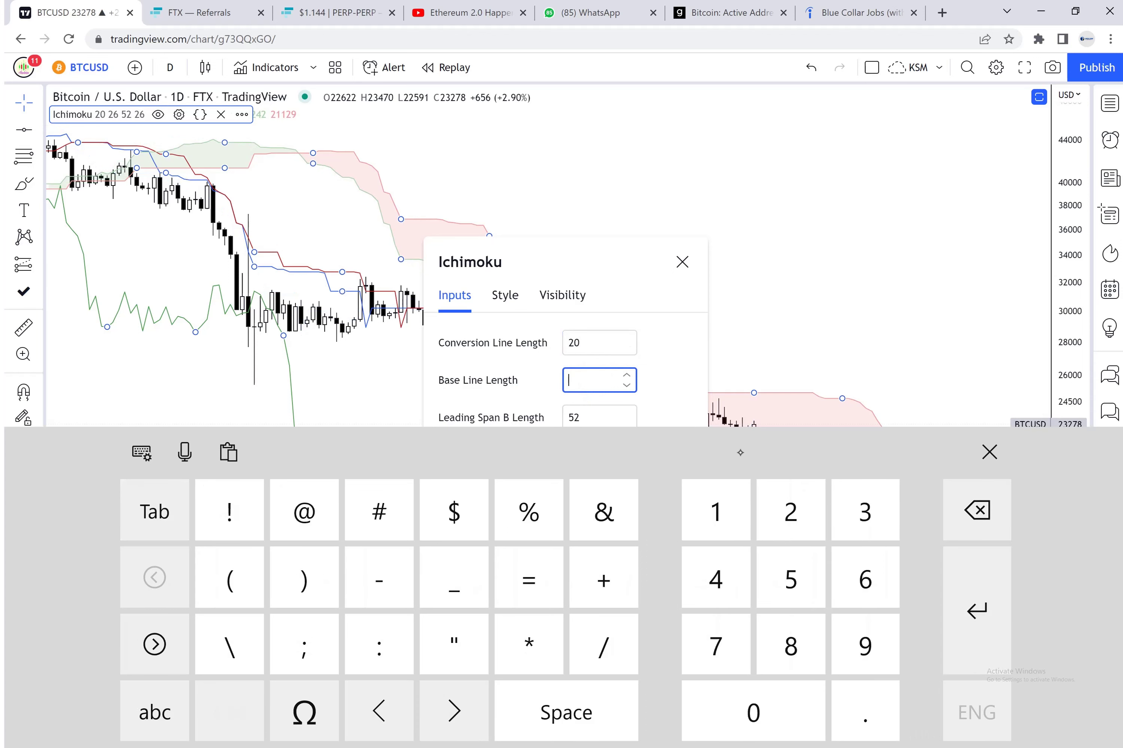
{"action": "type", "text": "60"}
Set the Ichimoku Leading Span B Length to 120 and the Lagging Span to 30, and apply the settings.
{"action": "left_click", "coordinate": [599, 417]}
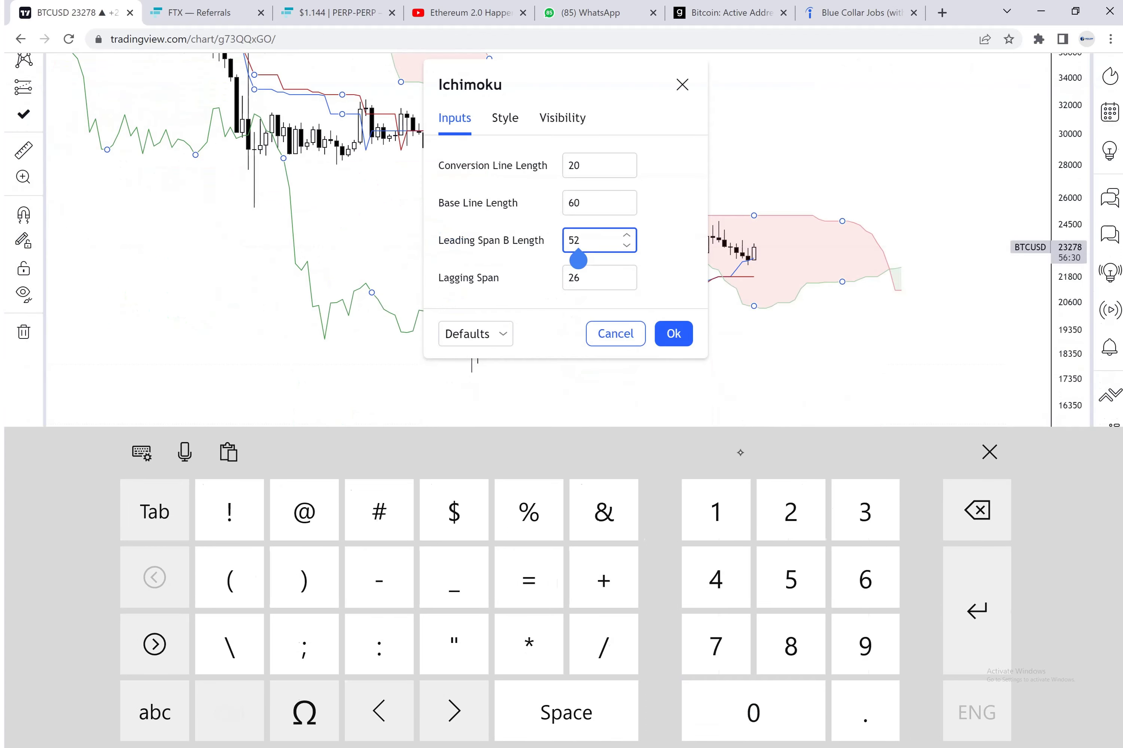
{"action": "key", "text": "BackSpace"}
{"action": "key", "text": "BackSpace"}
{"action": "left_click", "coordinate": [155, 712]}
{"action": "type", "text": "120"}
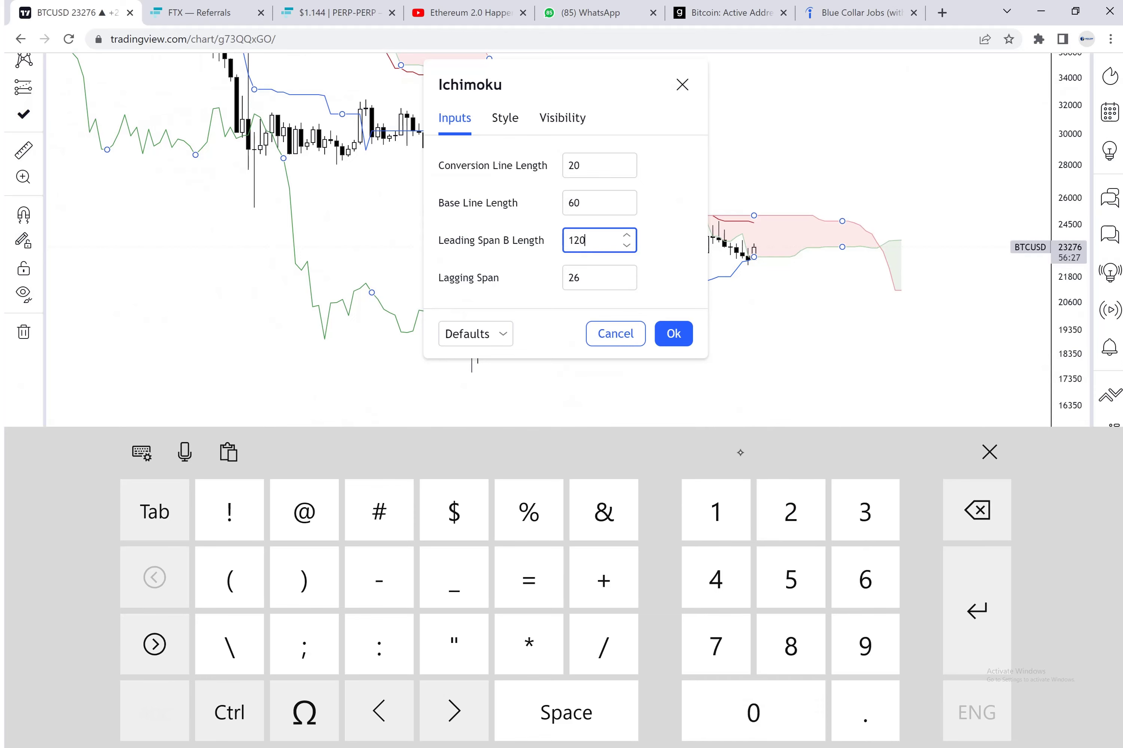
{"action": "left_click", "coordinate": [599, 278]}
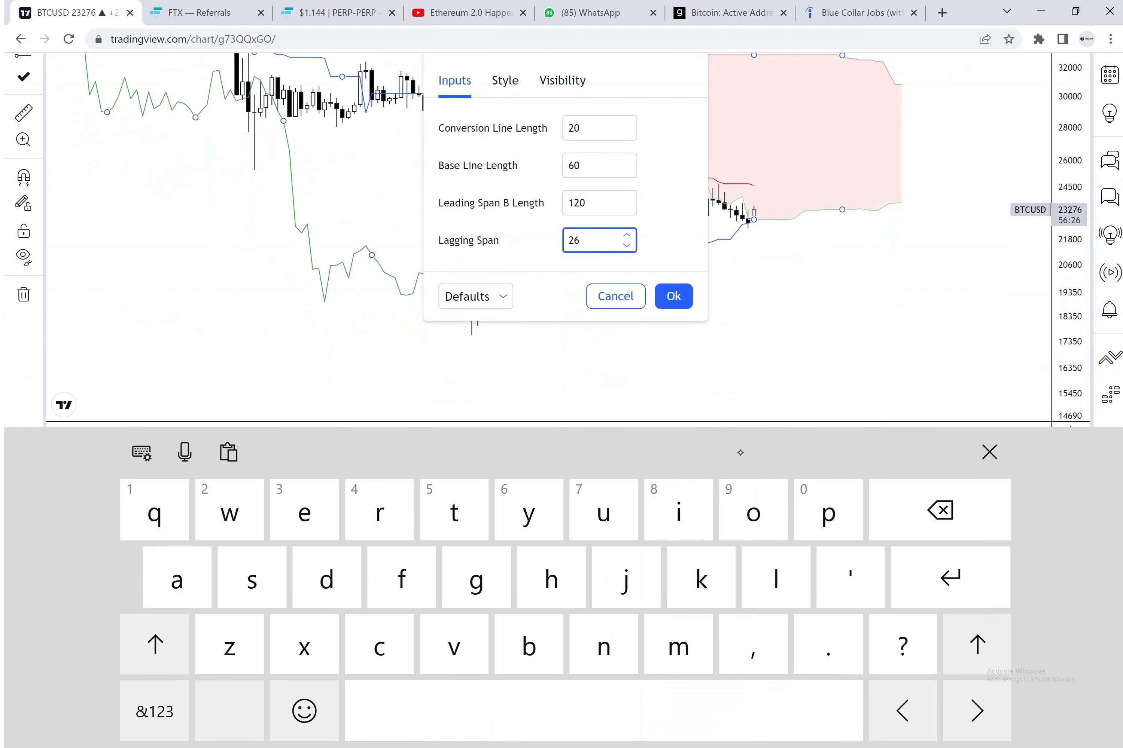
{"action": "key", "text": "BackSpace"}
{"action": "key", "text": "BackSpace"}
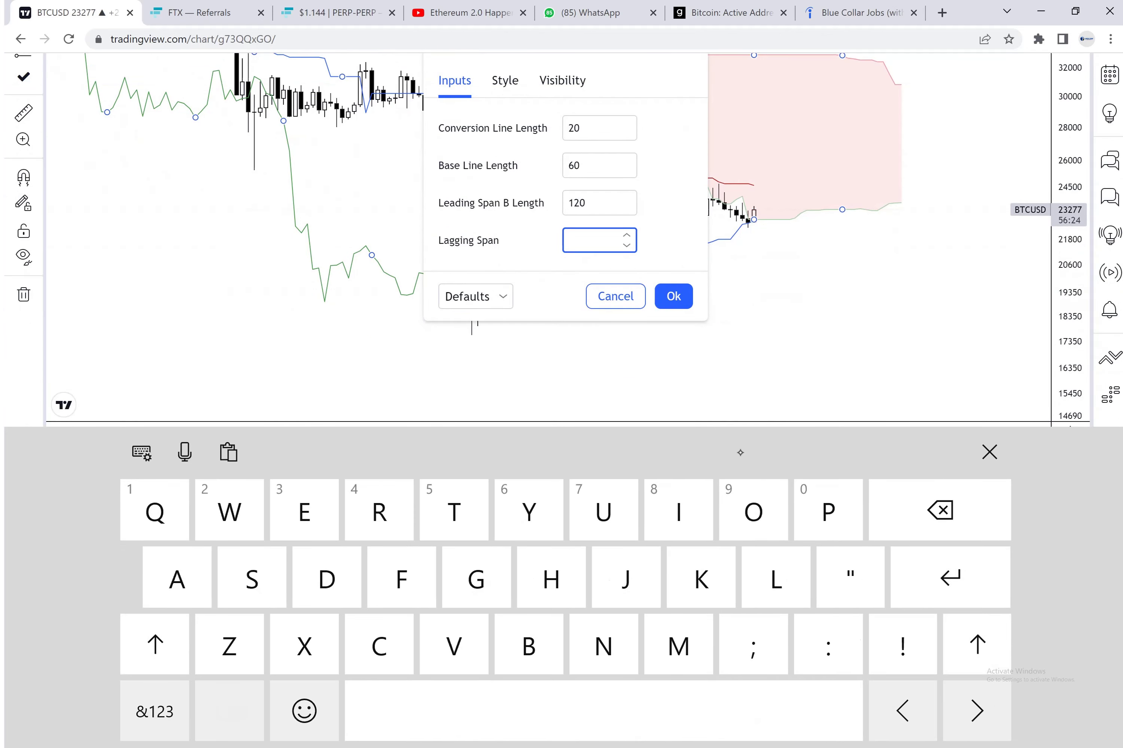
{"action": "left_click", "coordinate": [155, 712]}
{"action": "type", "text": "30"}
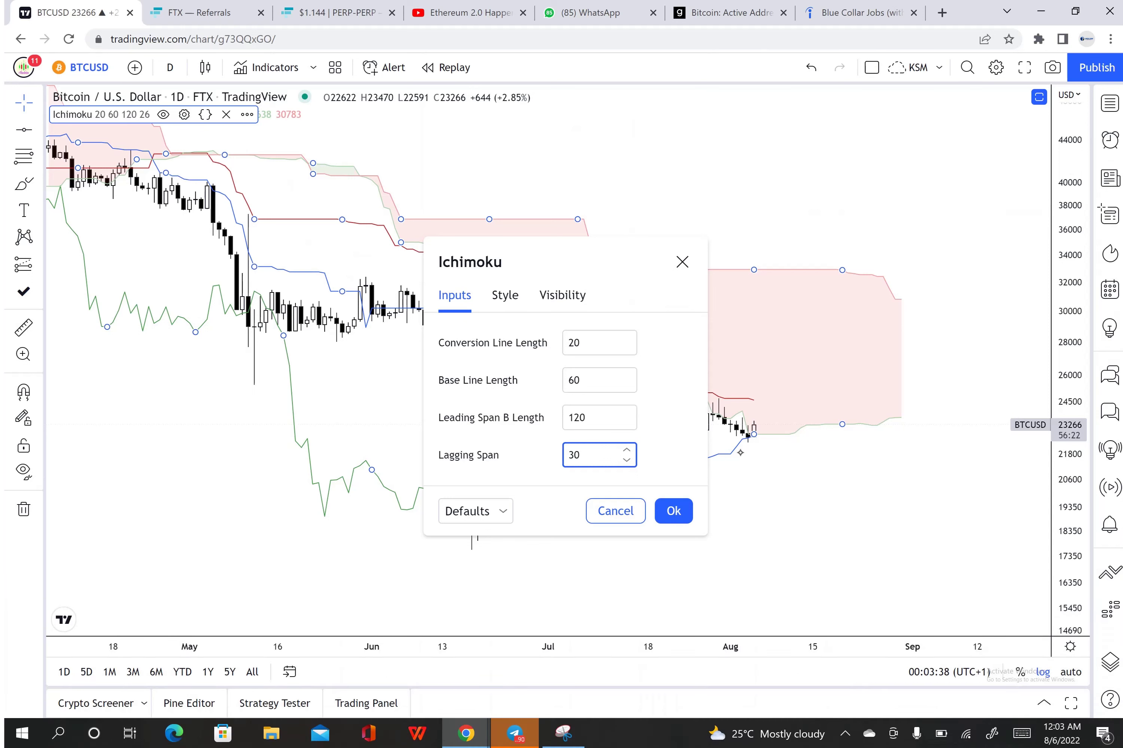
{"action": "left_click", "coordinate": [673, 511]}
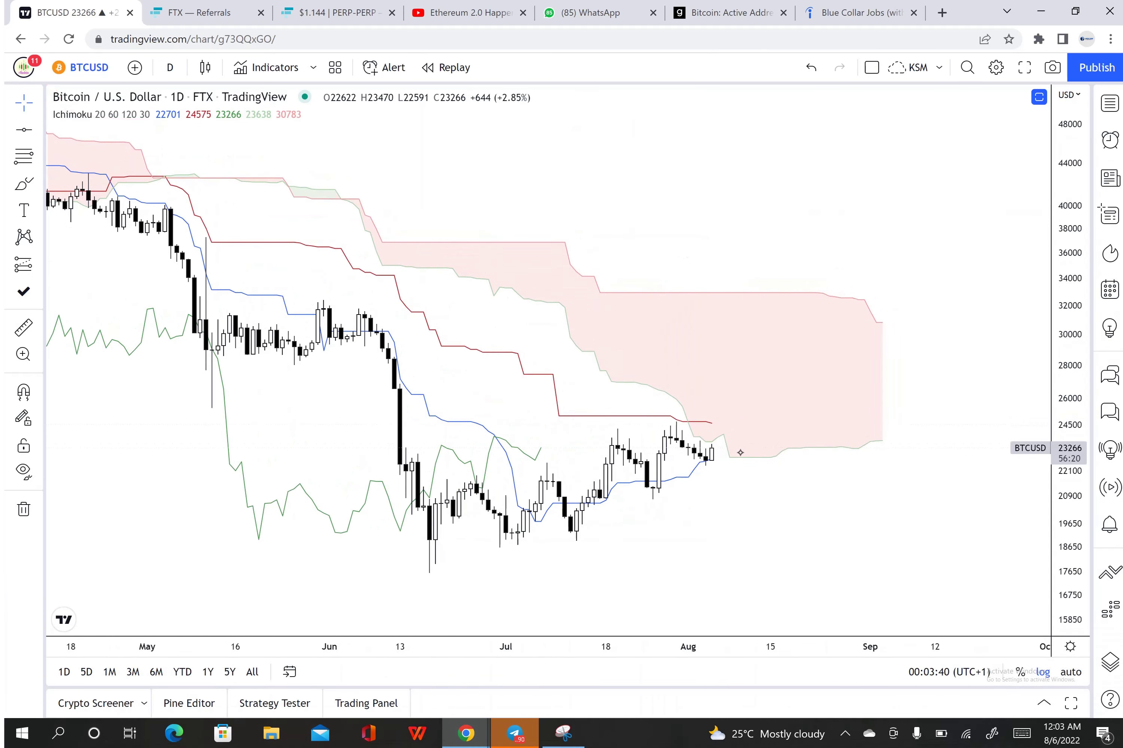
Hide the Bitcoin price candles, leaving only the Ichimoku indicator on the chart.
{"action": "scroll", "coordinate": [740, 452], "scroll_direction": "up", "scroll_amount": 3}
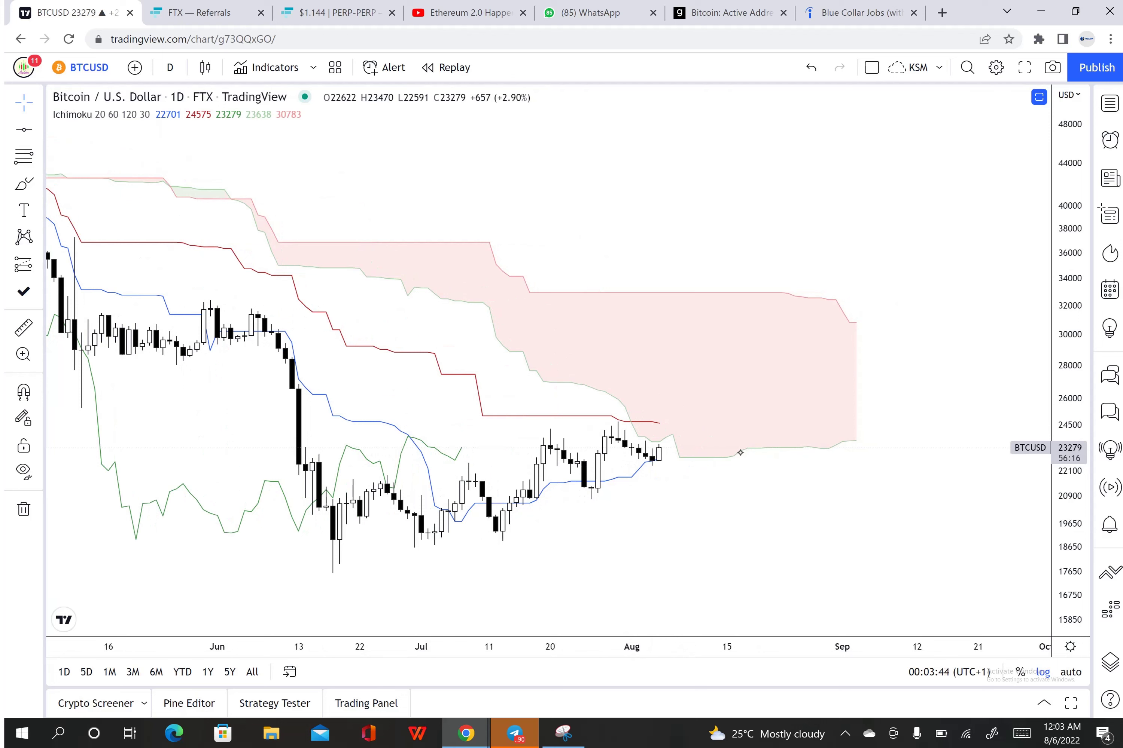
{"action": "key", "text": "alt+b"}
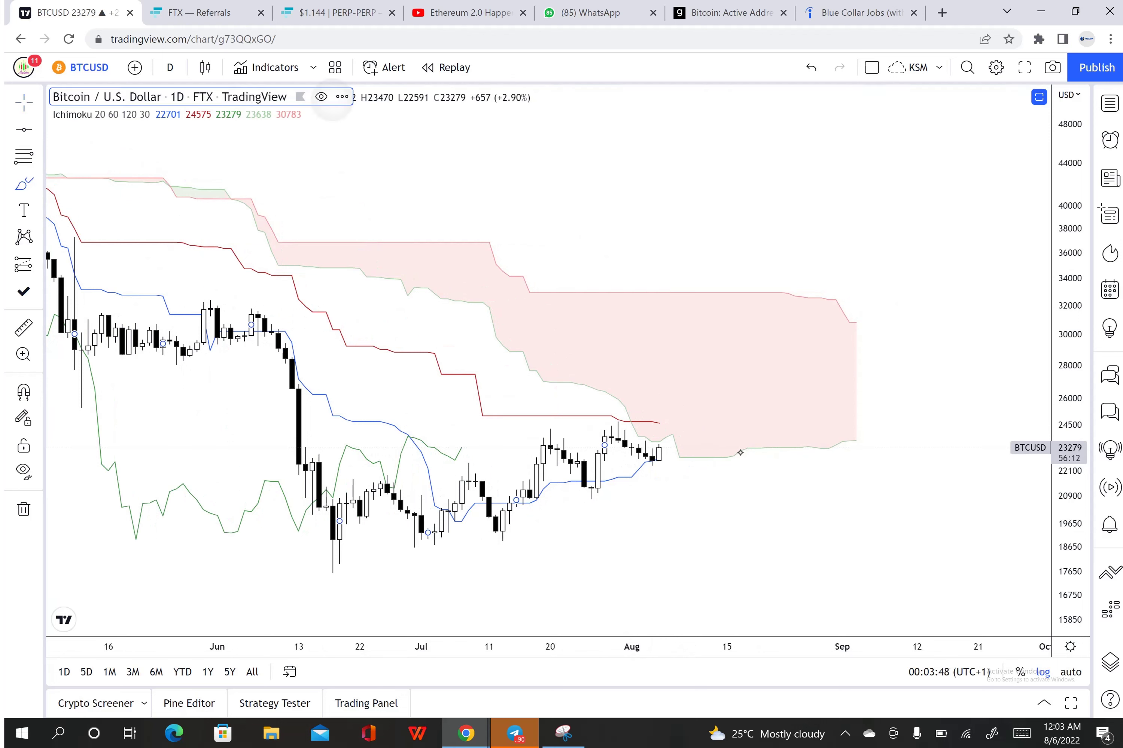
{"action": "left_click", "coordinate": [342, 96]}
{"action": "left_click", "coordinate": [374, 367]}
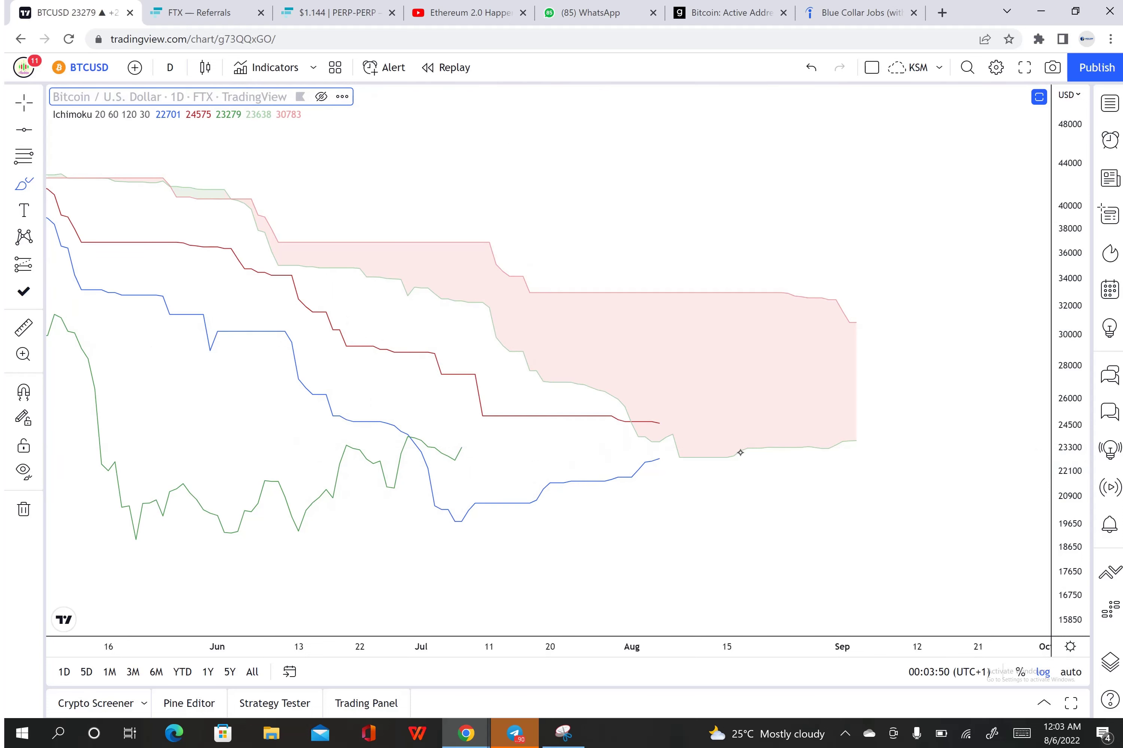
Circle the latest ends of the blue conversion line and red base line with the brush, and delete the circle on the base line.
{"action": "left_click_drag", "start_coordinate": [651, 447], "coordinate": [670, 457]}
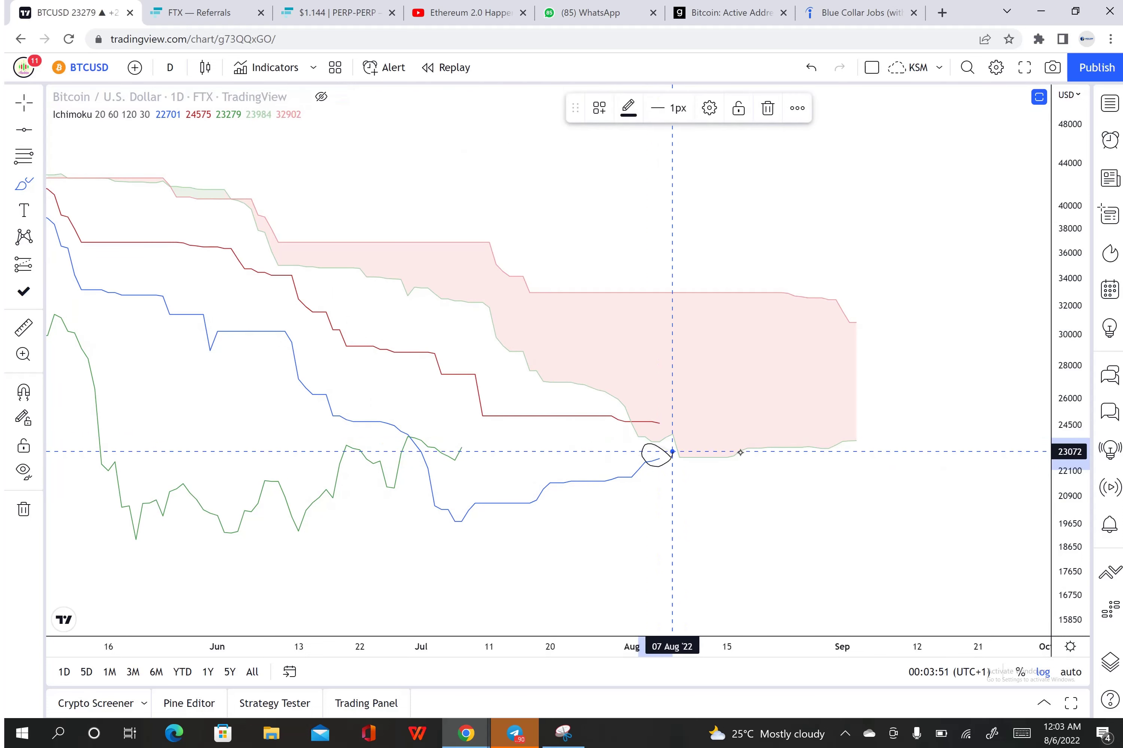
{"action": "left_click_drag", "start_coordinate": [652, 405], "coordinate": [661, 416]}
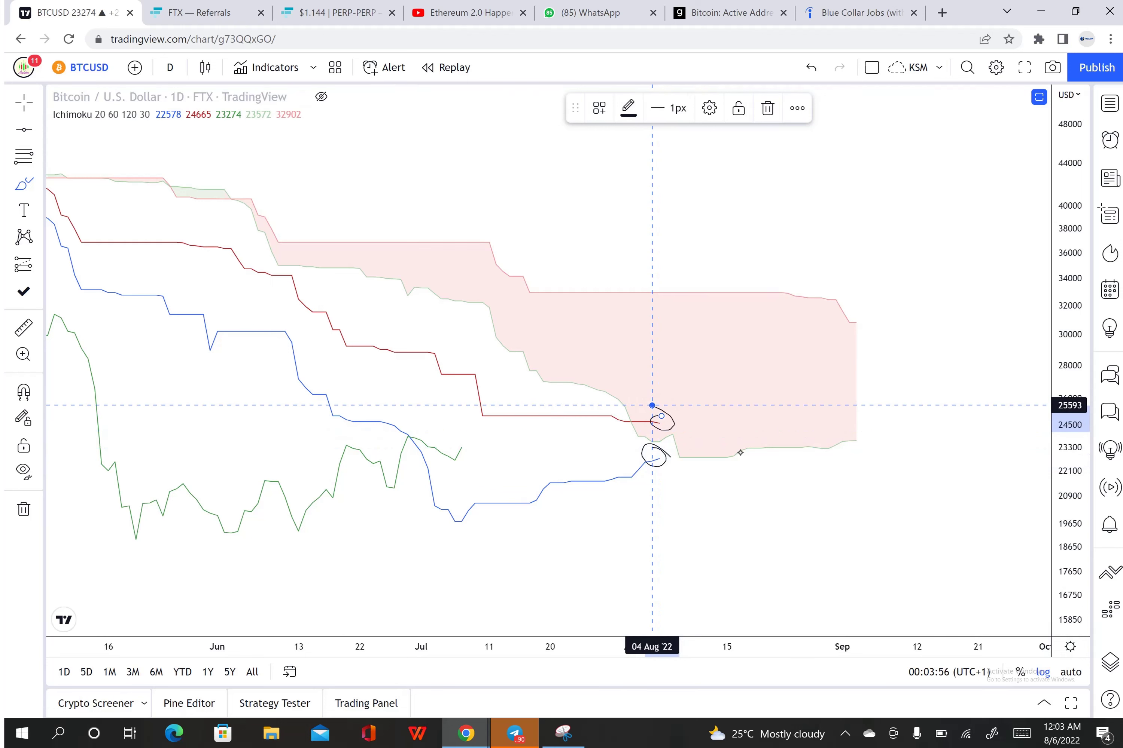
{"action": "key", "text": "Delete"}
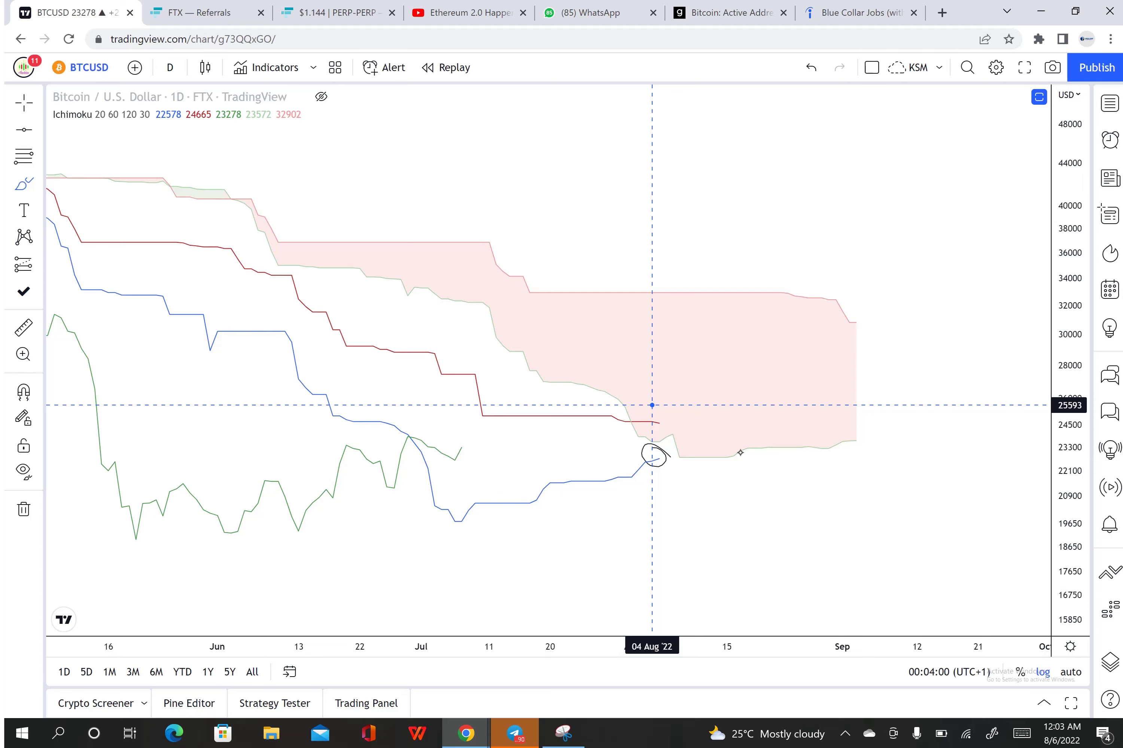
Brush a stroke linking the ends of the red base line and blue conversion line, and delete the extra stroke along the base line.
{"action": "mouse_move", "coordinate": [668, 457]}
{"action": "left_mouse_down"}
{"action": "mouse_move", "coordinate": [658, 418]}
{"action": "mouse_move", "coordinate": [636, 423]}
{"action": "mouse_move", "coordinate": [686, 439]}
{"action": "left_mouse_up"}
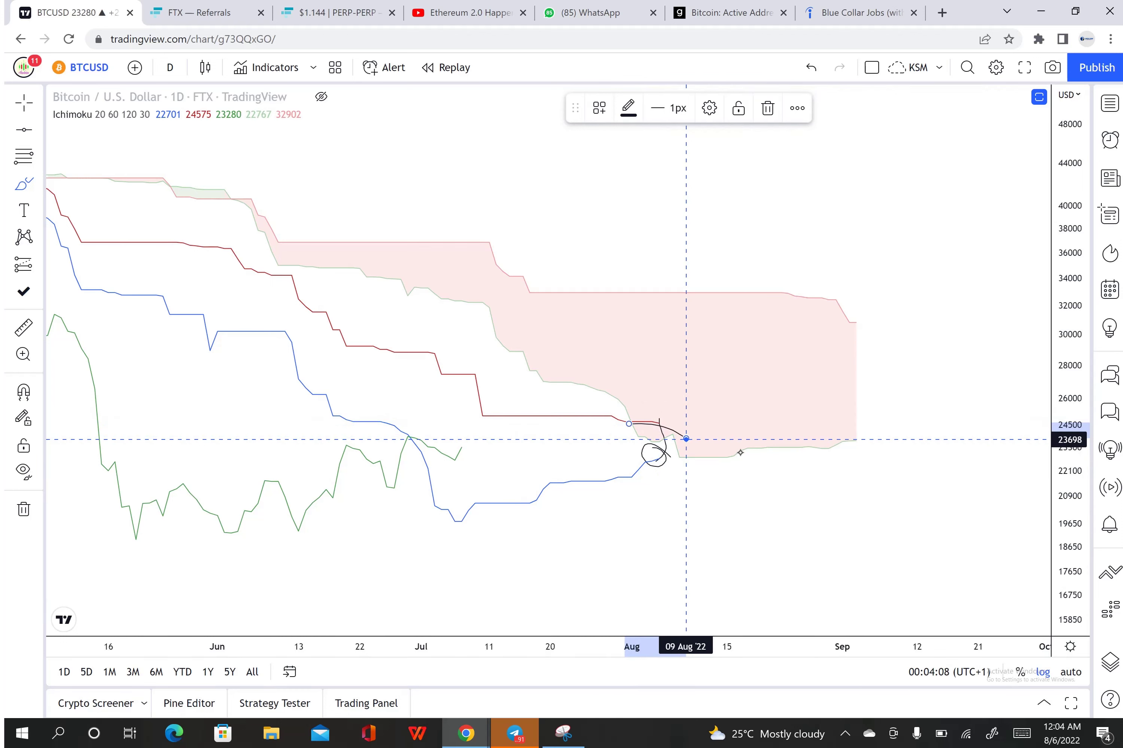
{"action": "key", "text": "Delete"}
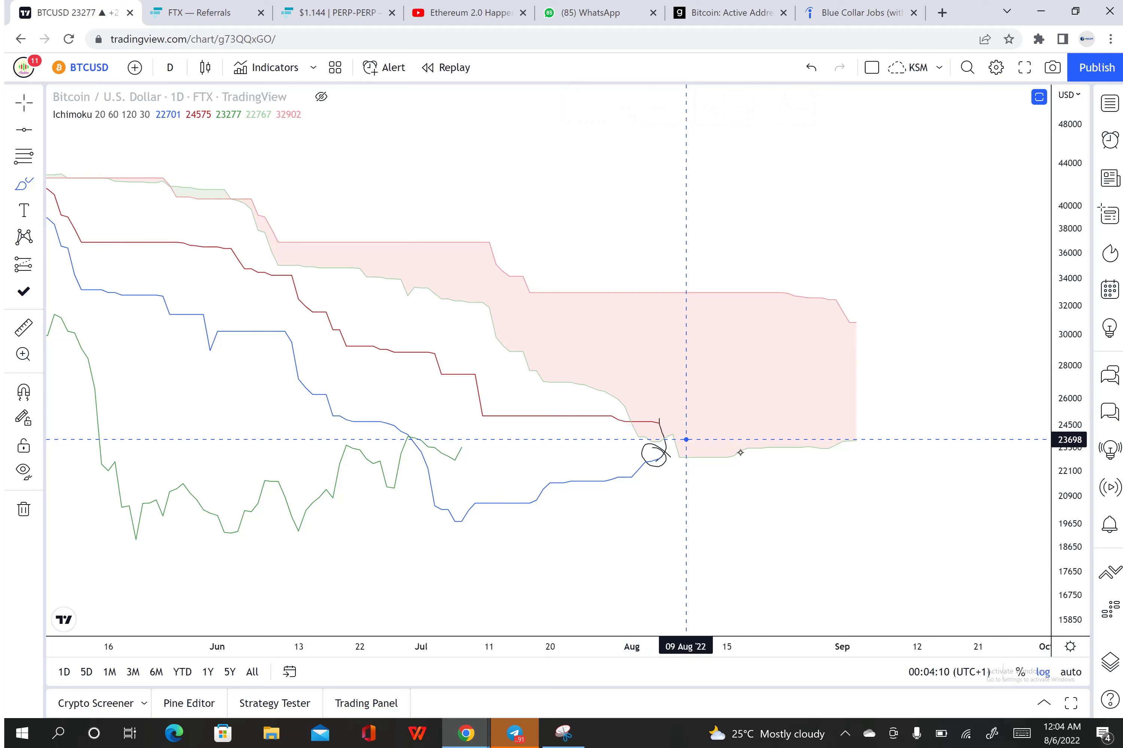
Show the Bitcoin price candles again and remove all brush drawings from the chart.
{"action": "left_click", "coordinate": [312, 67]}
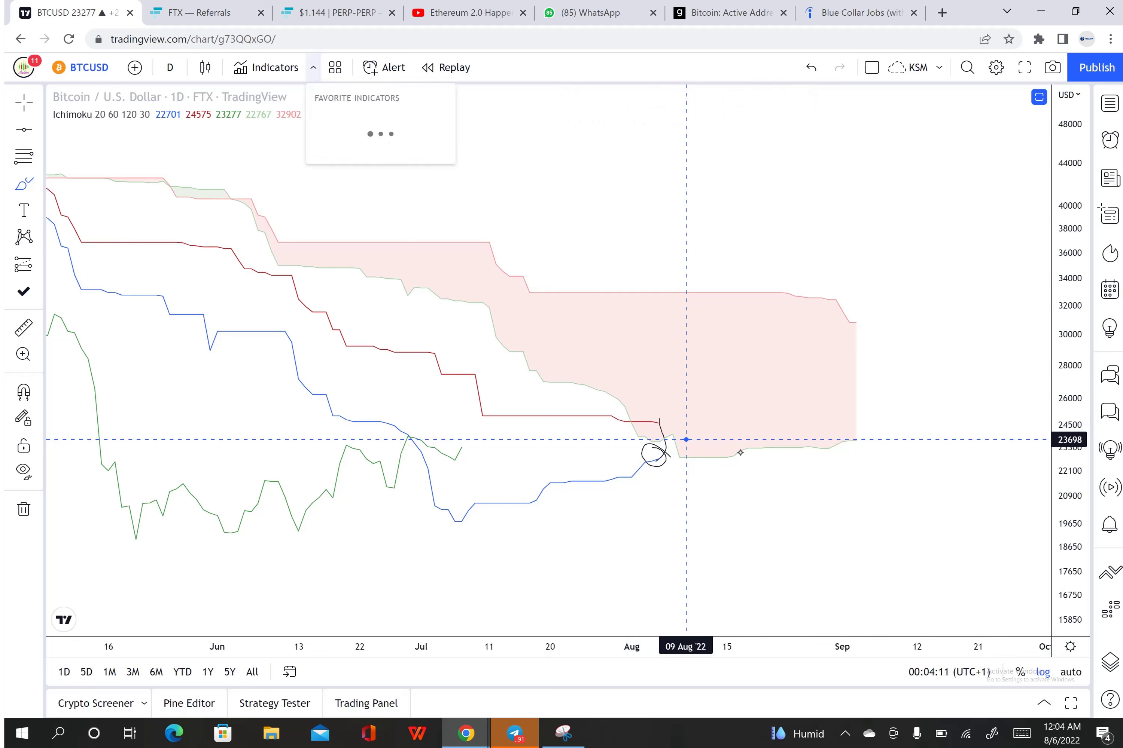
{"action": "left_click", "coordinate": [264, 99]}
{"action": "left_click", "coordinate": [321, 97]}
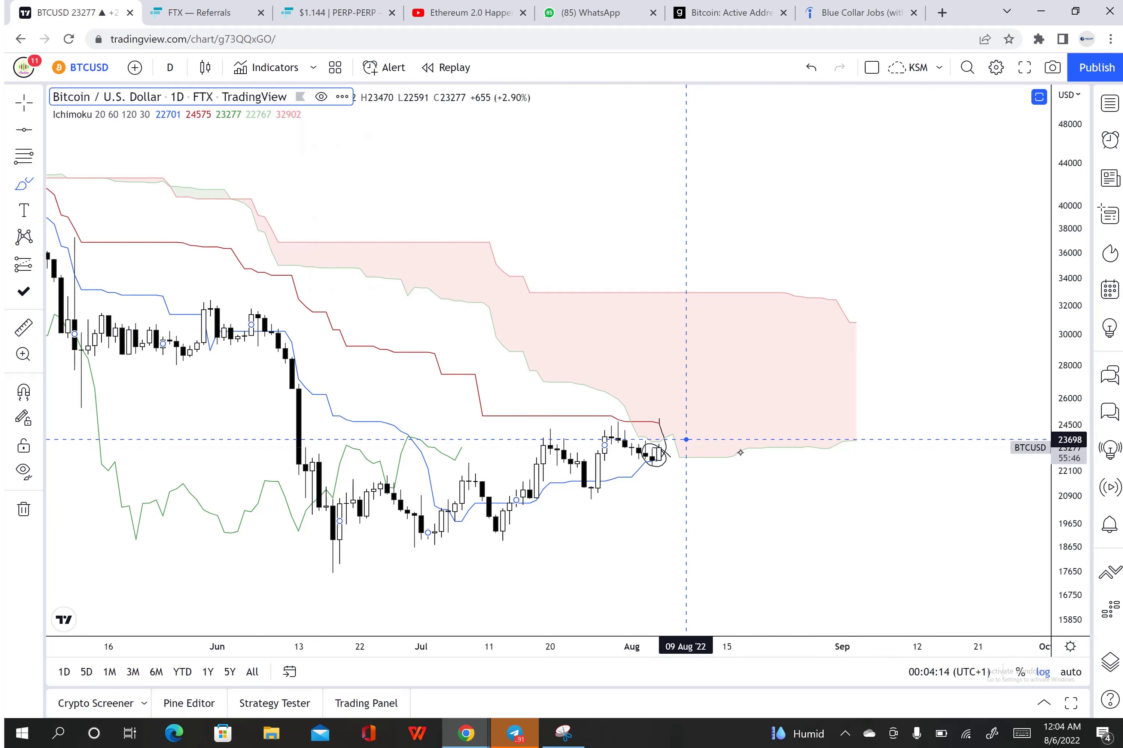
{"action": "left_click", "coordinate": [23, 510]}
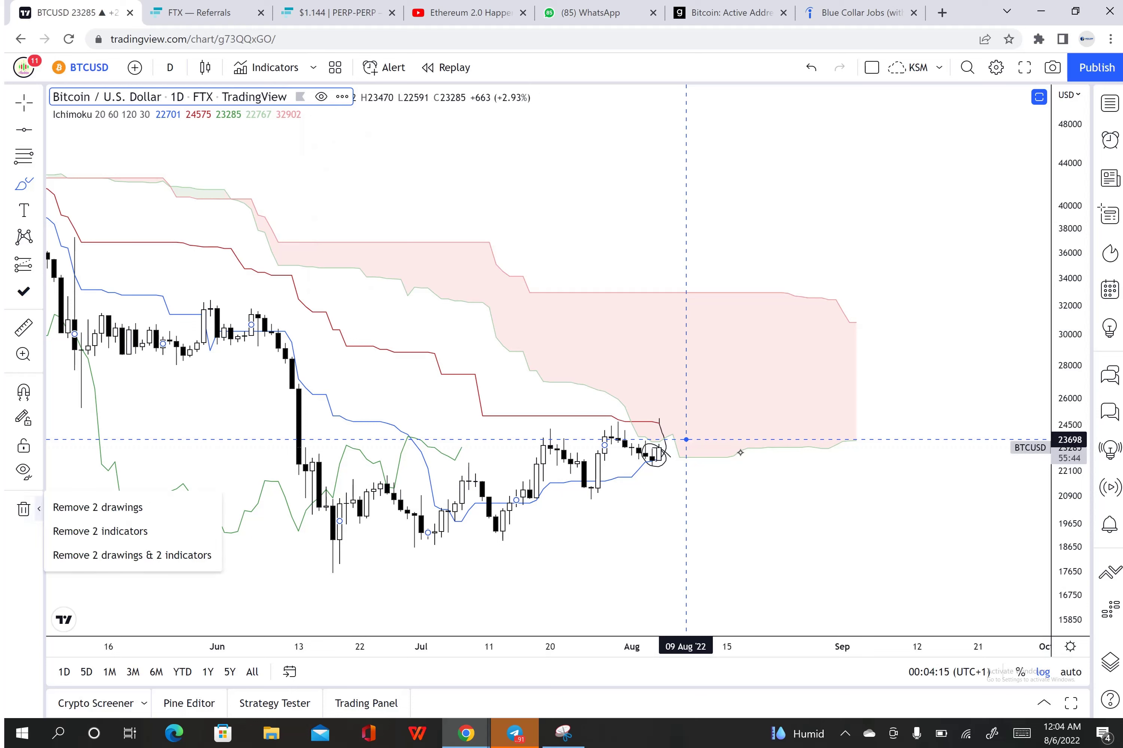
{"action": "left_click", "coordinate": [85, 508]}
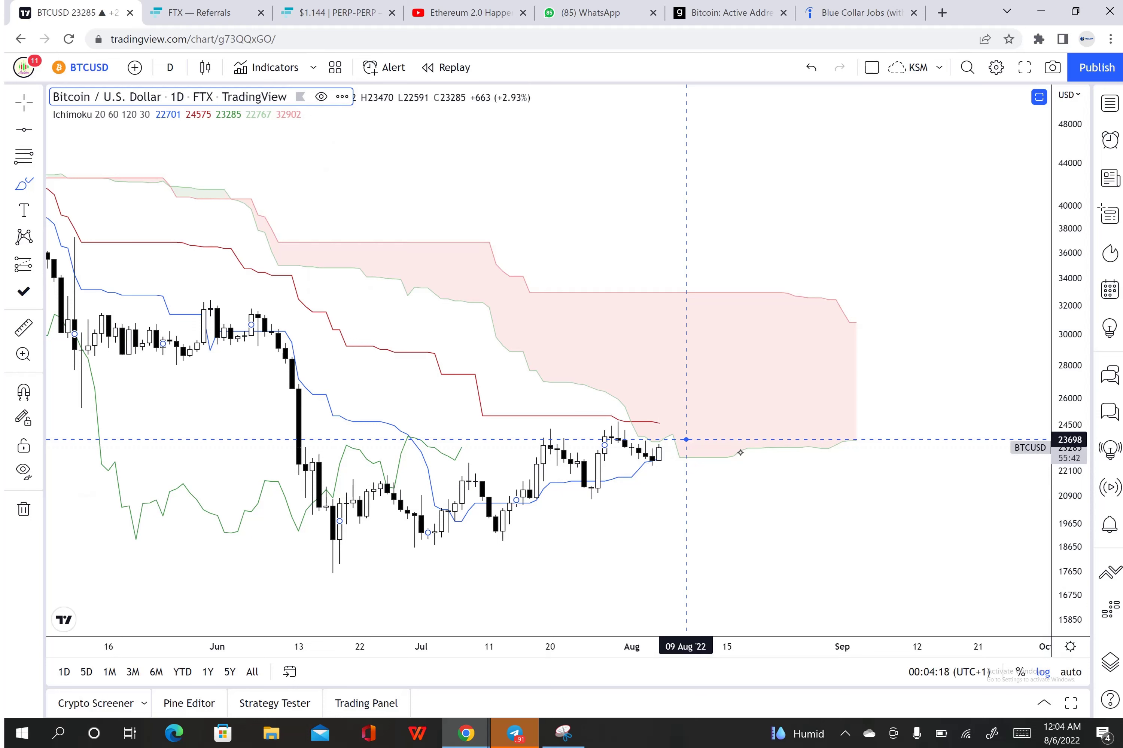
Brush-mark resistance at the cloud's lower edge, a breakout arrow to its upper edge near 32,900, and circles around 28,500 and 30,000.
{"action": "mouse_move", "coordinate": [676, 441]}
{"action": "left_mouse_down"}
{"action": "mouse_move", "coordinate": [636, 427]}
{"action": "mouse_move", "coordinate": [676, 443]}
{"action": "left_mouse_up"}
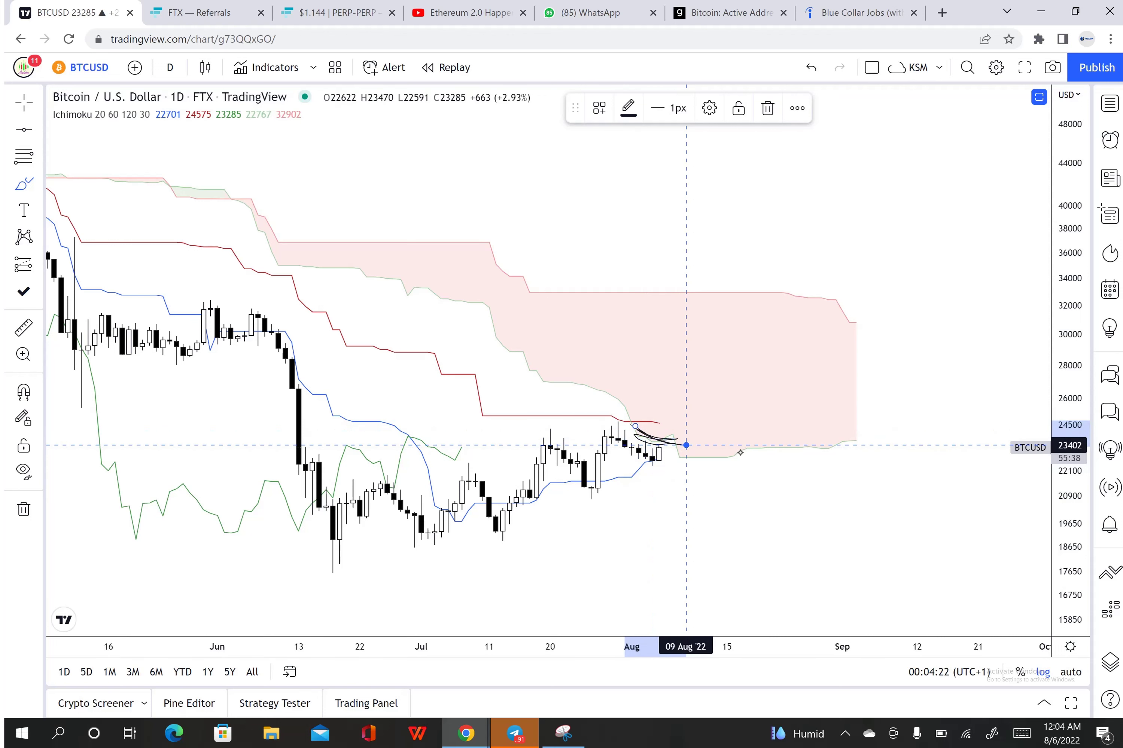
{"action": "mouse_move", "coordinate": [653, 460]}
{"action": "left_mouse_down"}
{"action": "mouse_move", "coordinate": [658, 401]}
{"action": "mouse_move", "coordinate": [686, 403]}
{"action": "mouse_move", "coordinate": [683, 417]}
{"action": "mouse_move", "coordinate": [665, 402]}
{"action": "mouse_move", "coordinate": [677, 410]}
{"action": "mouse_move", "coordinate": [717, 293]}
{"action": "mouse_move", "coordinate": [736, 310]}
{"action": "mouse_move", "coordinate": [821, 294]}
{"action": "mouse_move", "coordinate": [657, 296]}
{"action": "mouse_move", "coordinate": [794, 293]}
{"action": "left_mouse_up"}
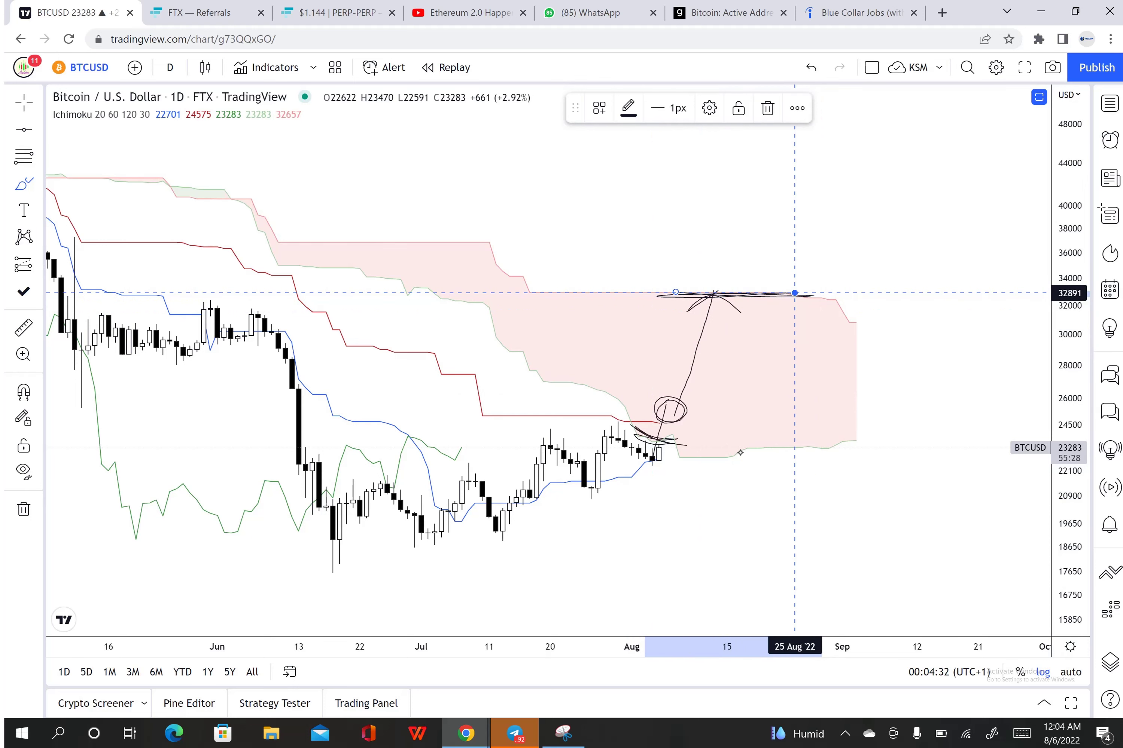
{"action": "scroll", "coordinate": [794, 292], "scroll_direction": "down", "scroll_amount": 5}
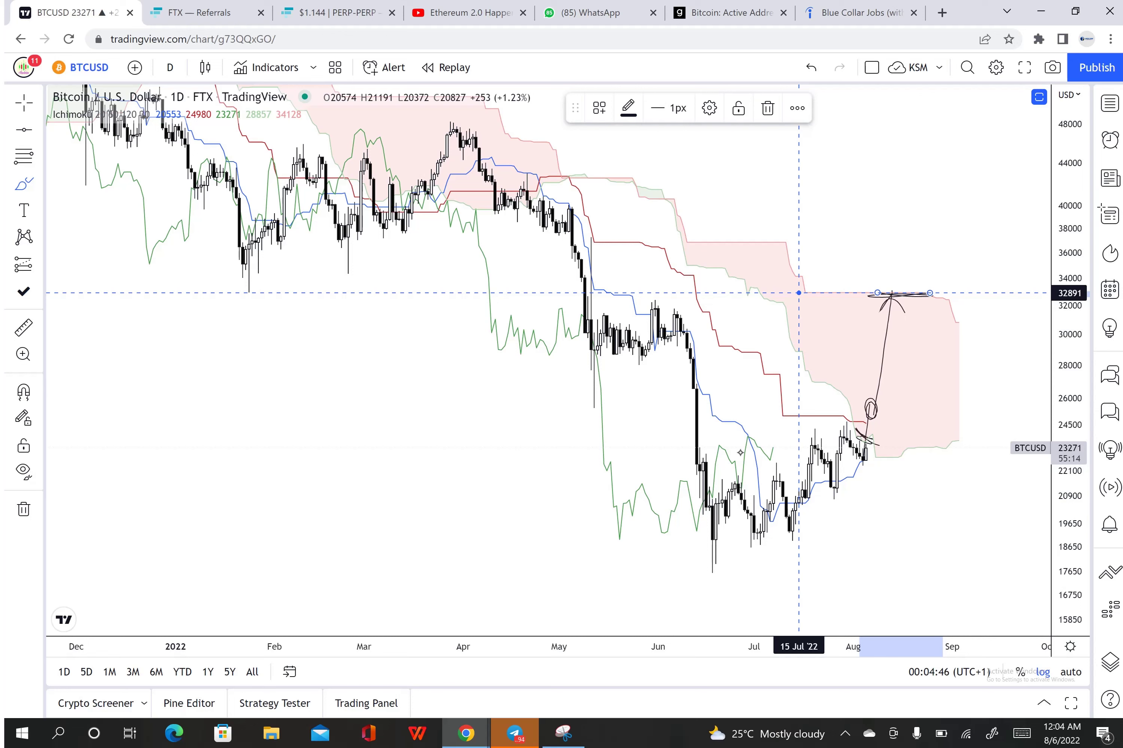
{"action": "mouse_move", "coordinate": [935, 358]}
{"action": "left_mouse_down"}
{"action": "mouse_move", "coordinate": [920, 375]}
{"action": "mouse_move", "coordinate": [870, 358]}
{"action": "mouse_move", "coordinate": [936, 358]}
{"action": "mouse_move", "coordinate": [917, 357]}
{"action": "left_mouse_up"}
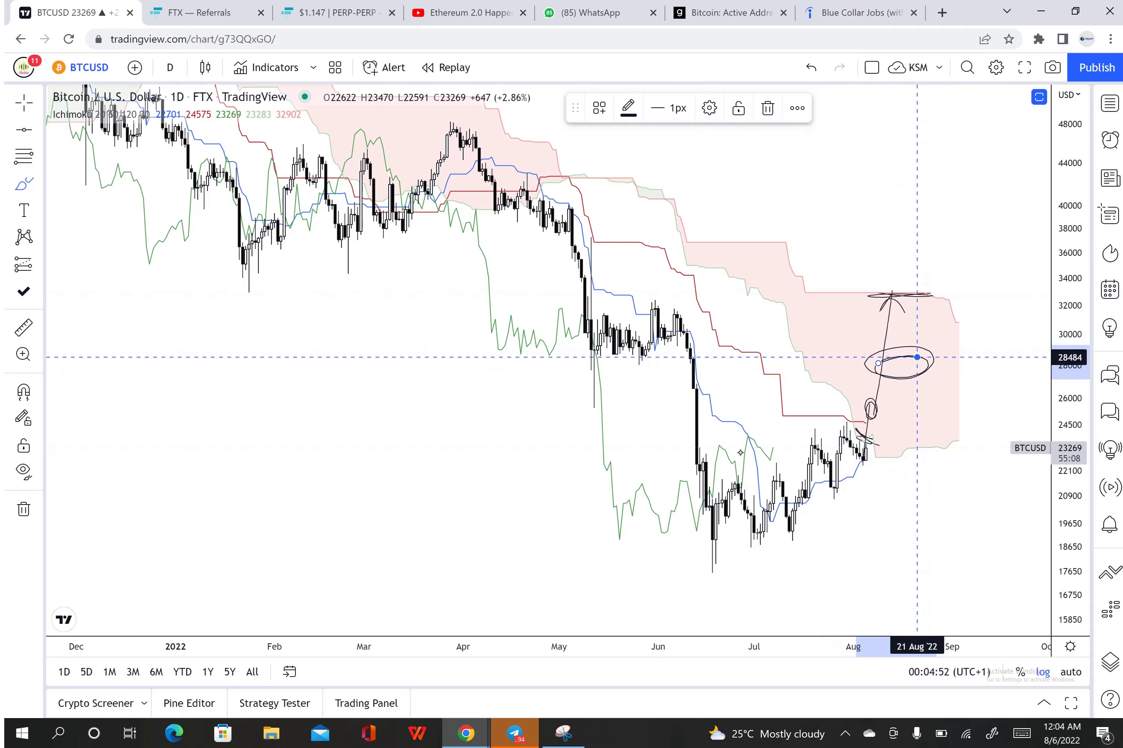
{"action": "mouse_move", "coordinate": [875, 318]}
{"action": "left_mouse_down"}
{"action": "mouse_move", "coordinate": [792, 353]}
{"action": "mouse_move", "coordinate": [888, 308]}
{"action": "left_mouse_up"}
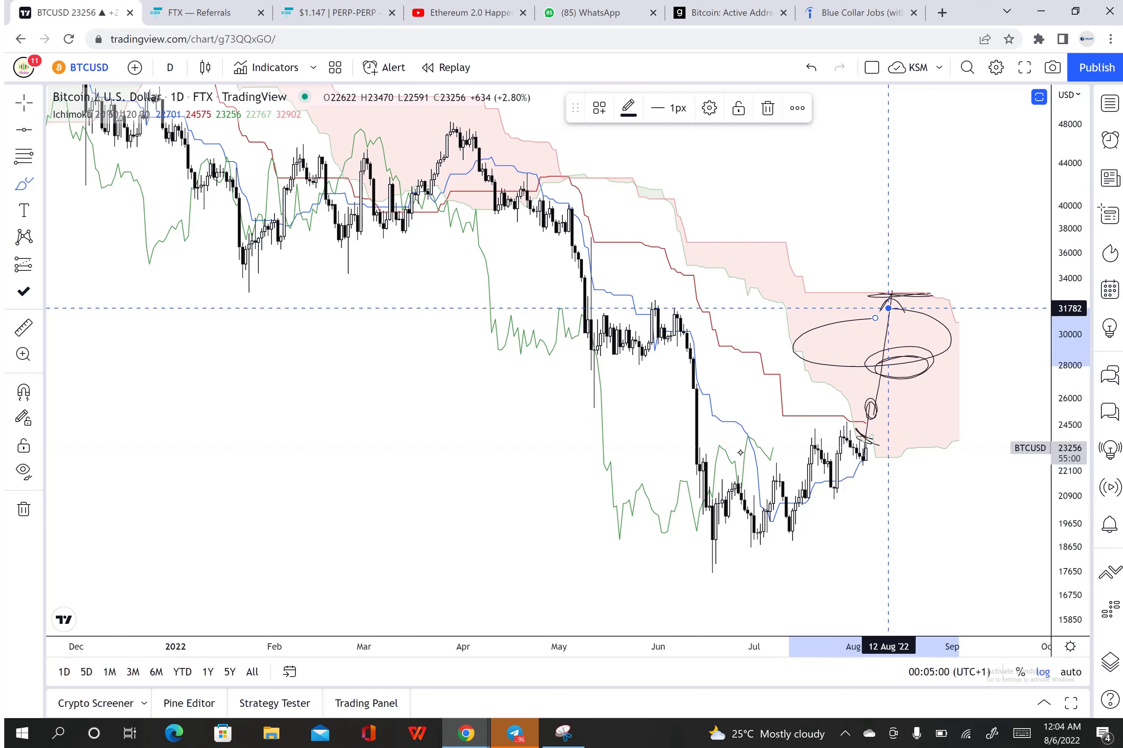
Remove all drawings from the Bitcoin chart, and place a trial horizontal line at about 32,372 and delete it.
{"action": "left_click", "coordinate": [23, 509]}
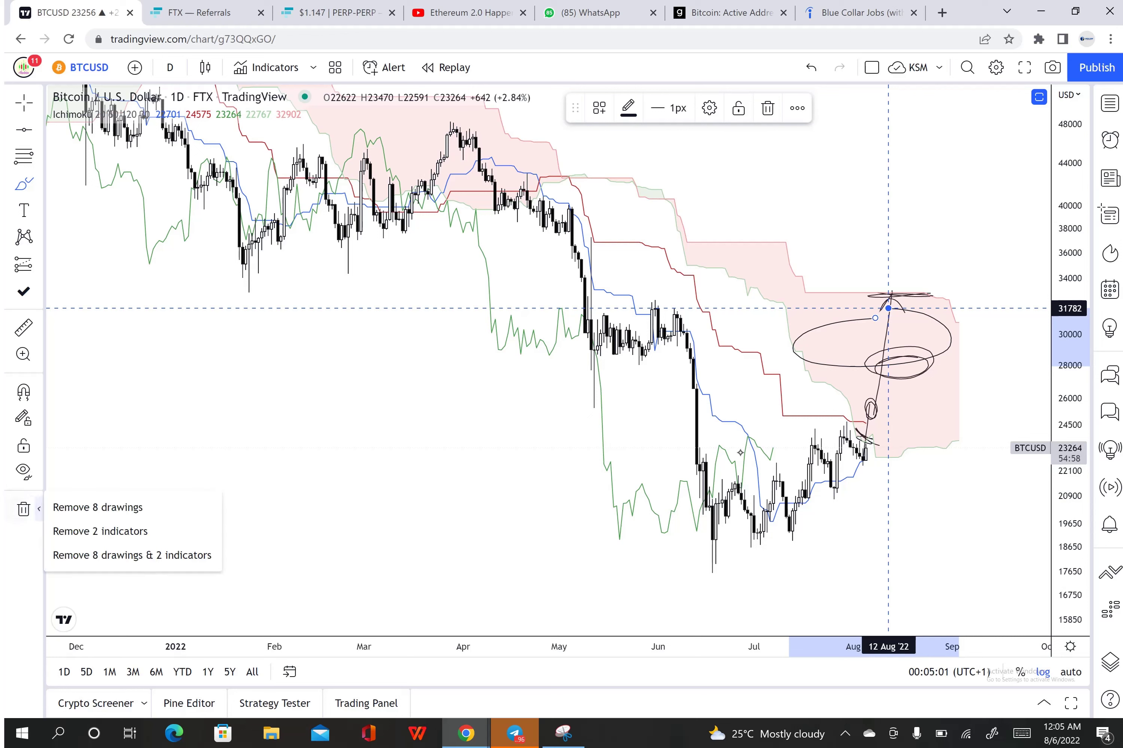
{"action": "left_click", "coordinate": [92, 508]}
{"action": "key", "text": "alt+h"}
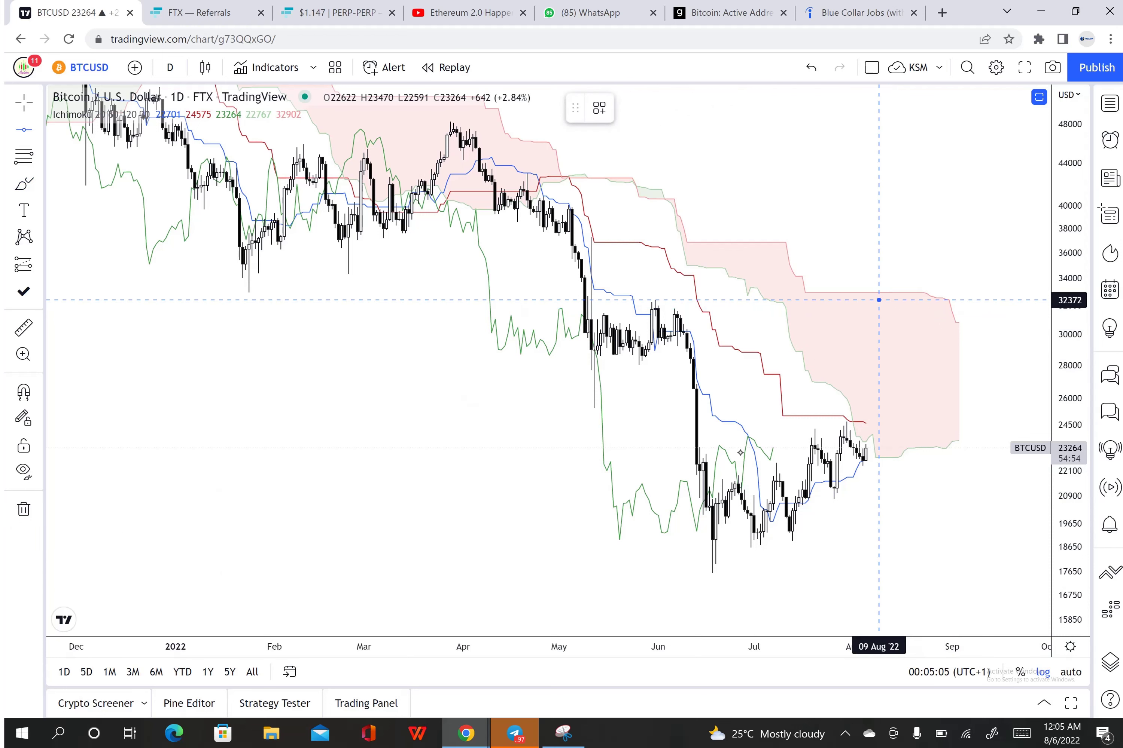
{"action": "left_click", "coordinate": [878, 300]}
{"action": "left_click", "coordinate": [824, 108]}
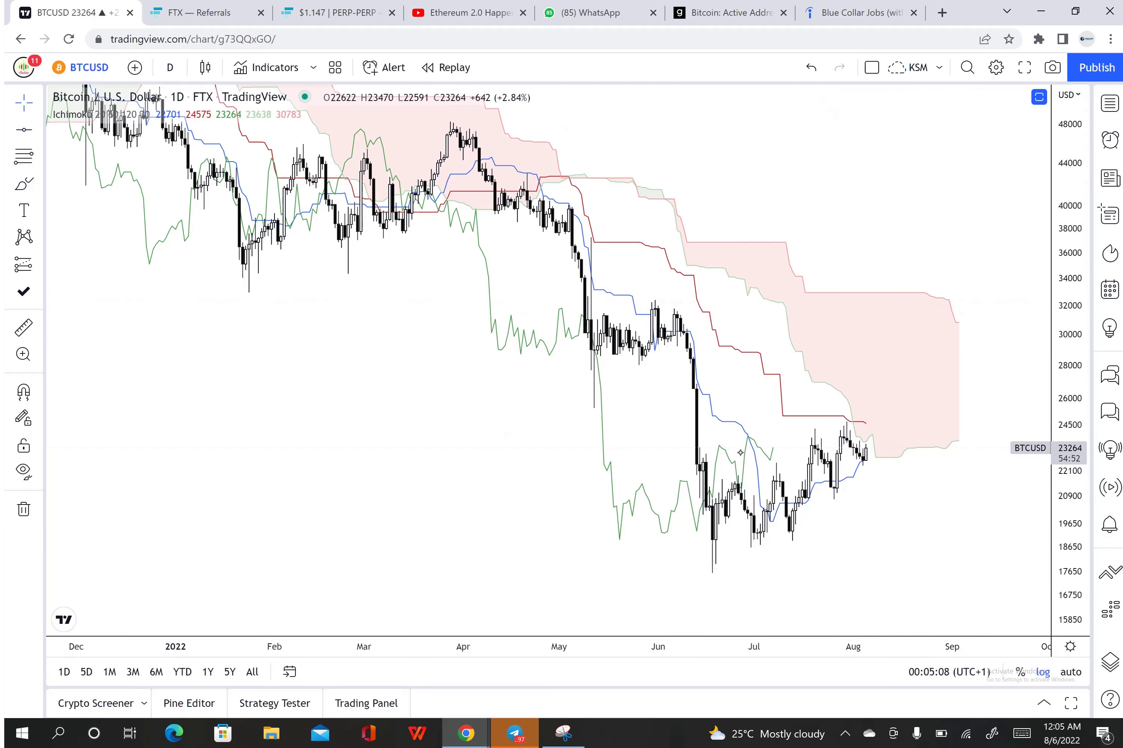
Hide the Ichimoku indicator, leaving the Bitcoin price action since late 2020 on the chart.
{"action": "scroll", "coordinate": [740, 453], "scroll_direction": "down", "scroll_amount": 5}
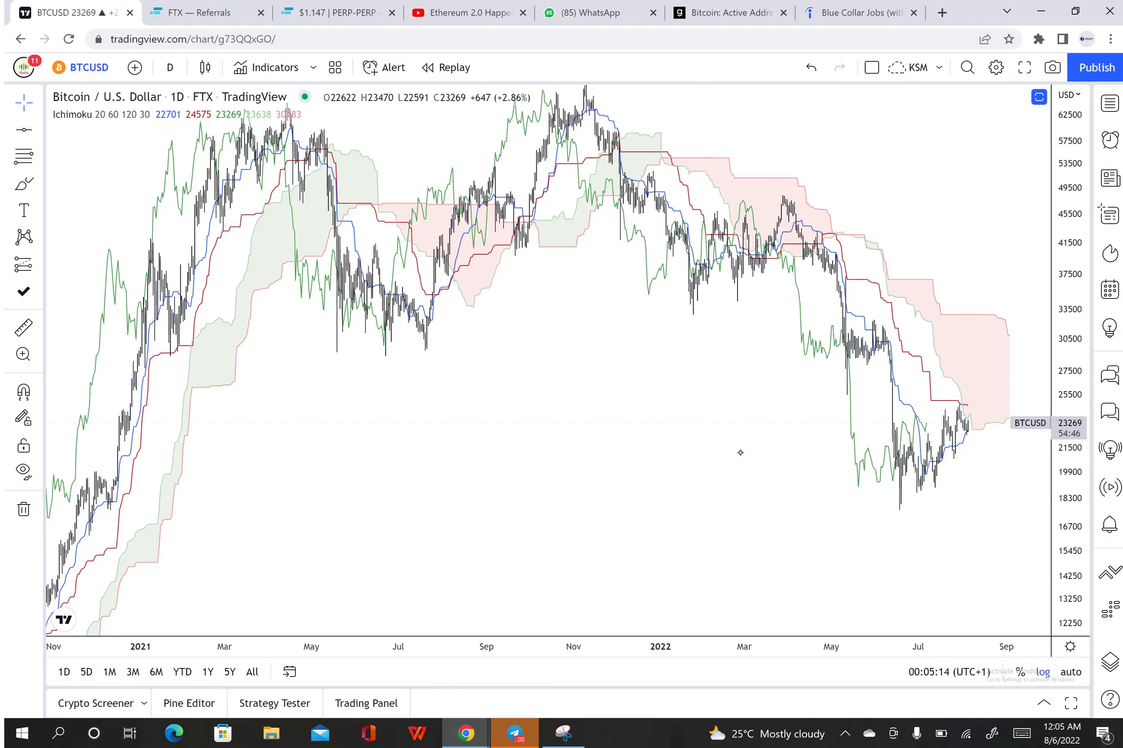
{"action": "left_click", "coordinate": [101, 115]}
{"action": "left_click", "coordinate": [164, 114]}
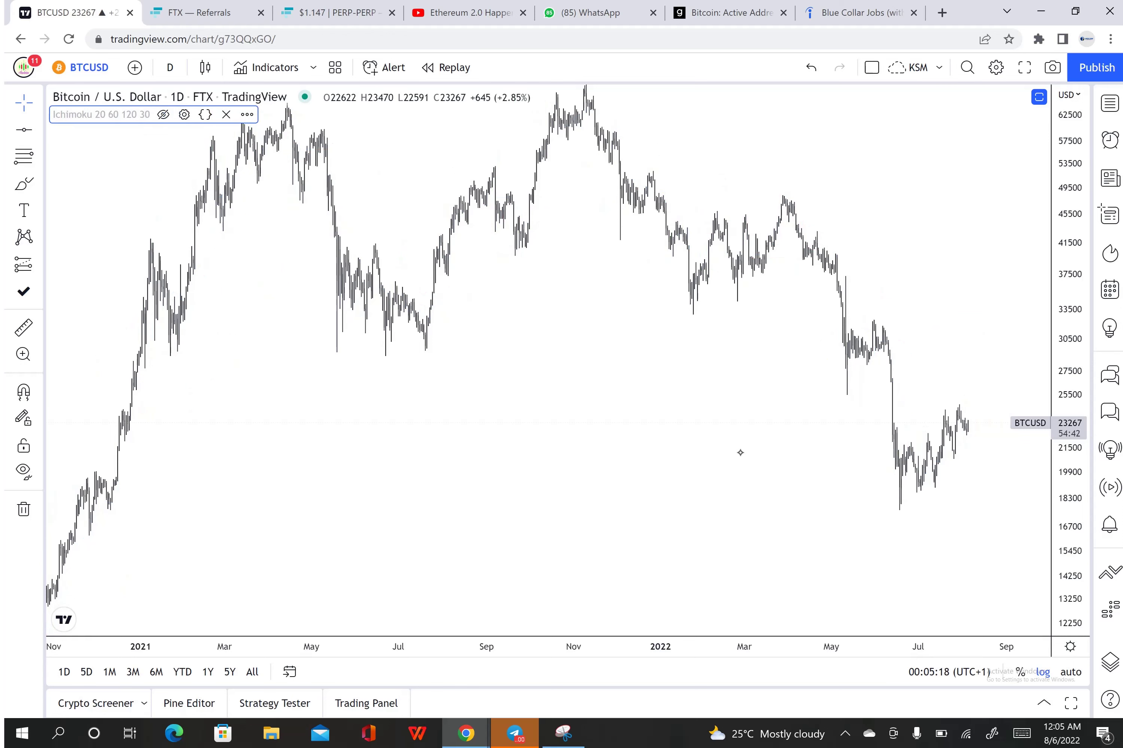
Draw a thin rectangle zone at about 29,500 along the 2021 lows, from early January 2021 to September 2022.
{"action": "left_click", "coordinate": [24, 184]}
{"action": "left_click", "coordinate": [38, 184]}
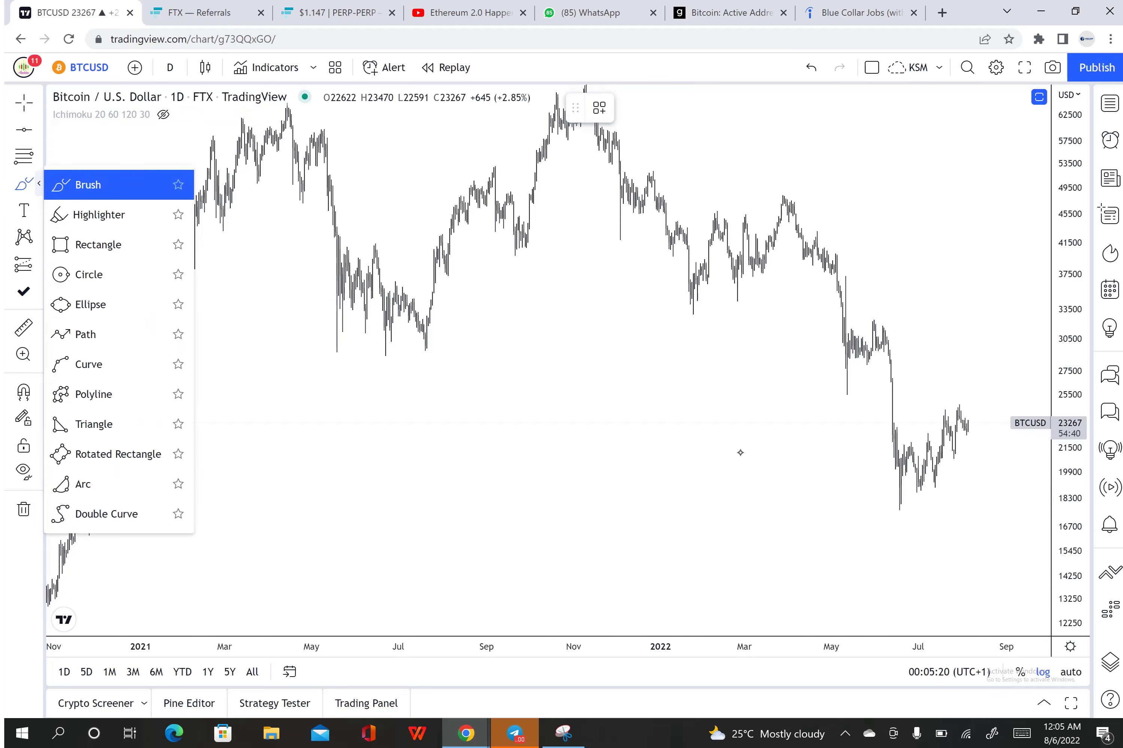
{"action": "left_click", "coordinate": [98, 245]}
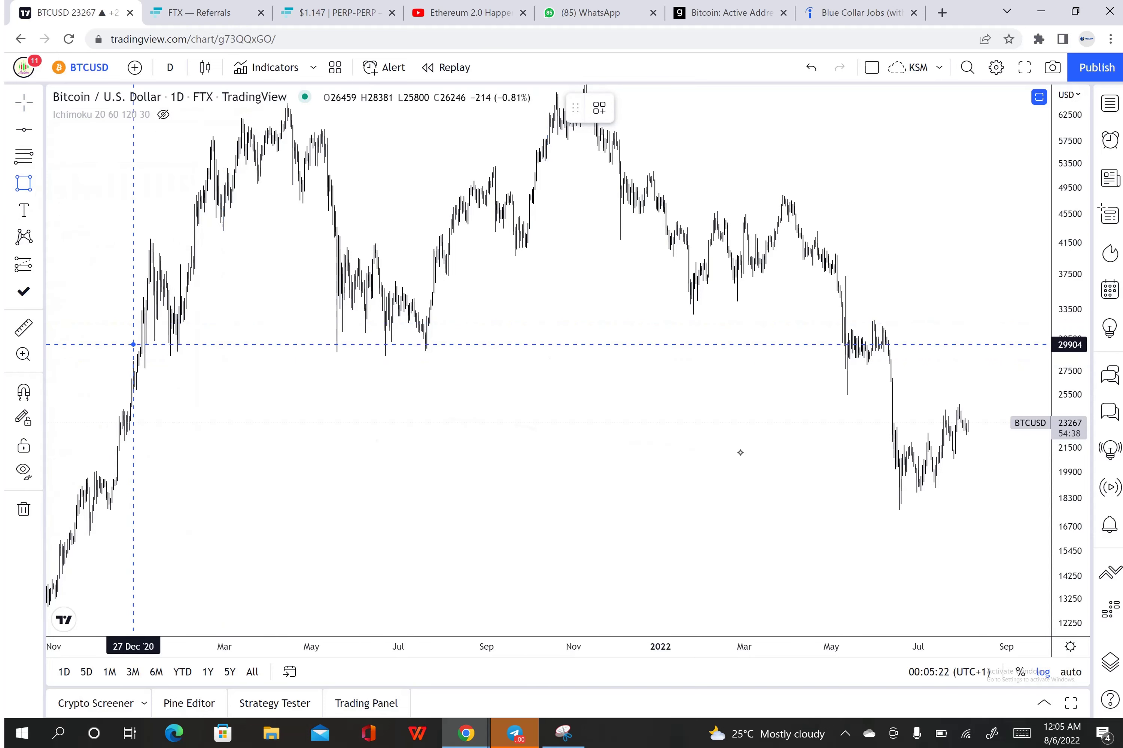
{"action": "left_click", "coordinate": [142, 352]}
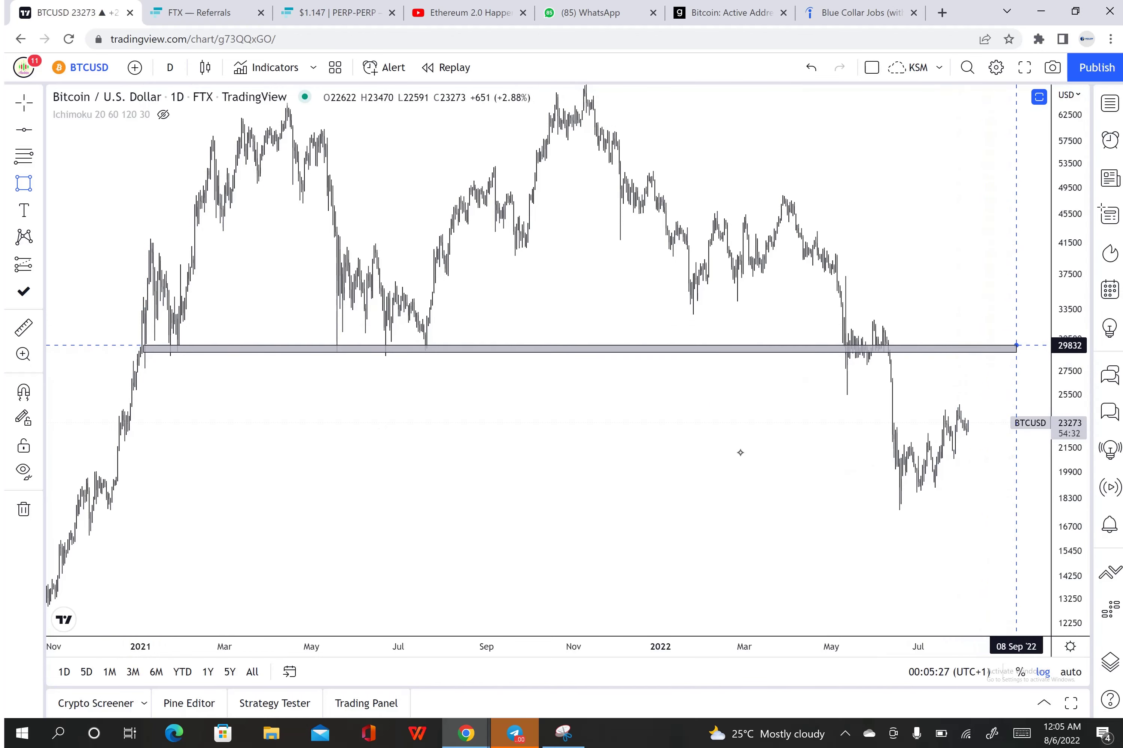
{"action": "left_click", "coordinate": [1023, 349]}
{"action": "key", "text": "Escape"}
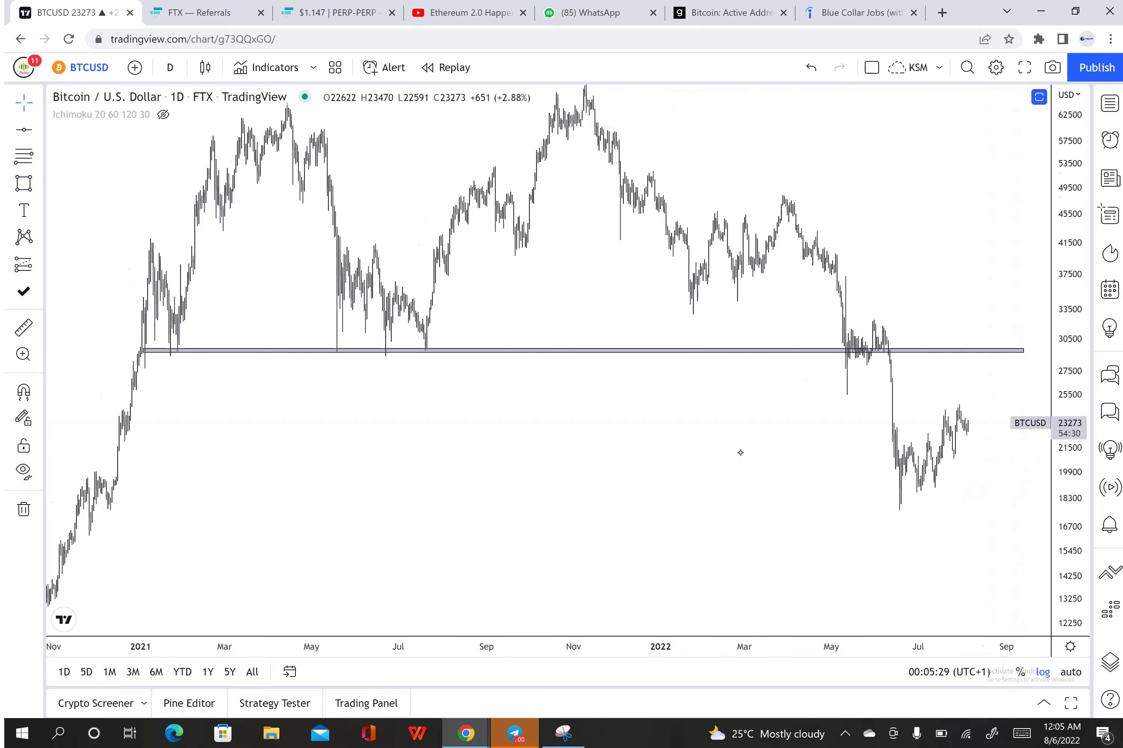
Switch the chart to ETHUSD and remove all of its existing drawings.
{"action": "left_click_drag", "start_coordinate": [740, 453], "coordinate": [709, 468]}
{"action": "left_click", "coordinate": [90, 67]}
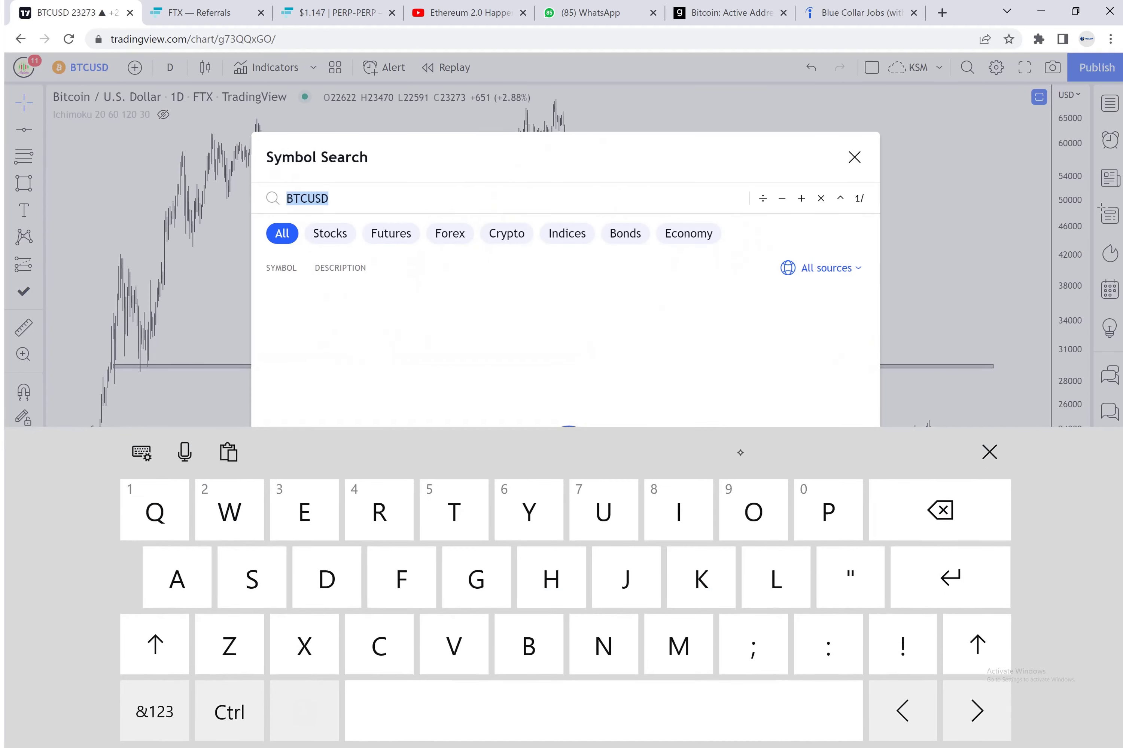
{"action": "type", "text": "ETH"}
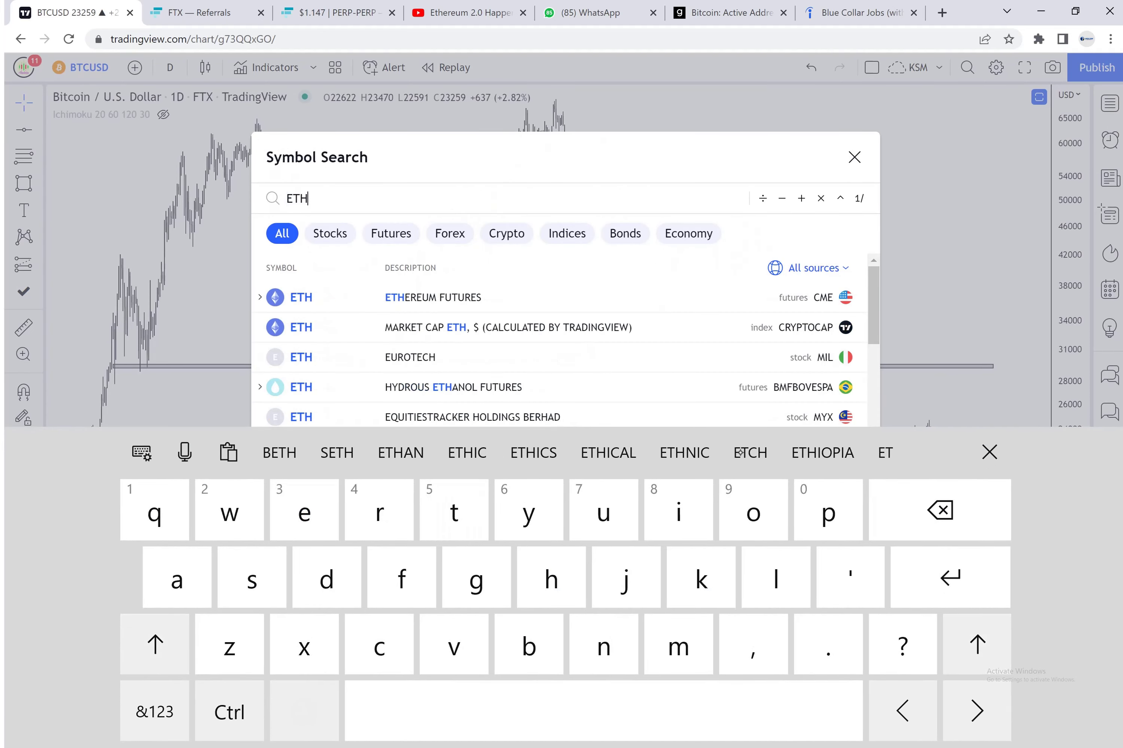
{"action": "type", "text": "USD"}
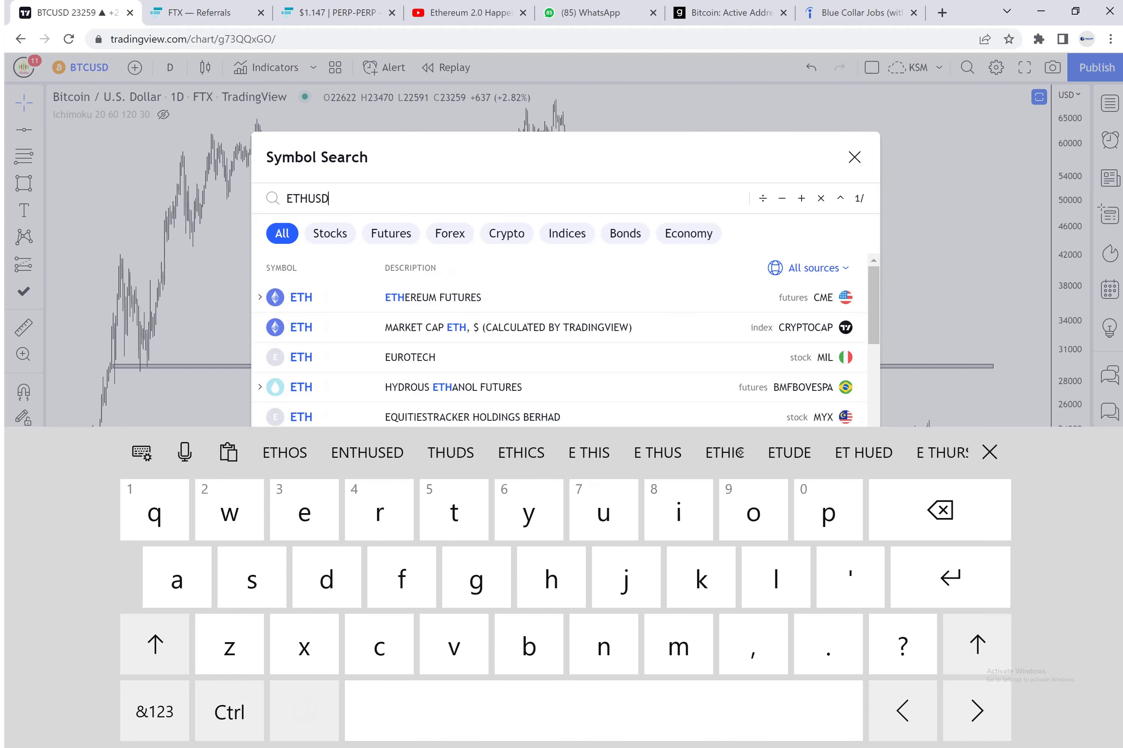
{"action": "left_click", "coordinate": [989, 452]}
{"action": "left_click", "coordinate": [740, 452]}
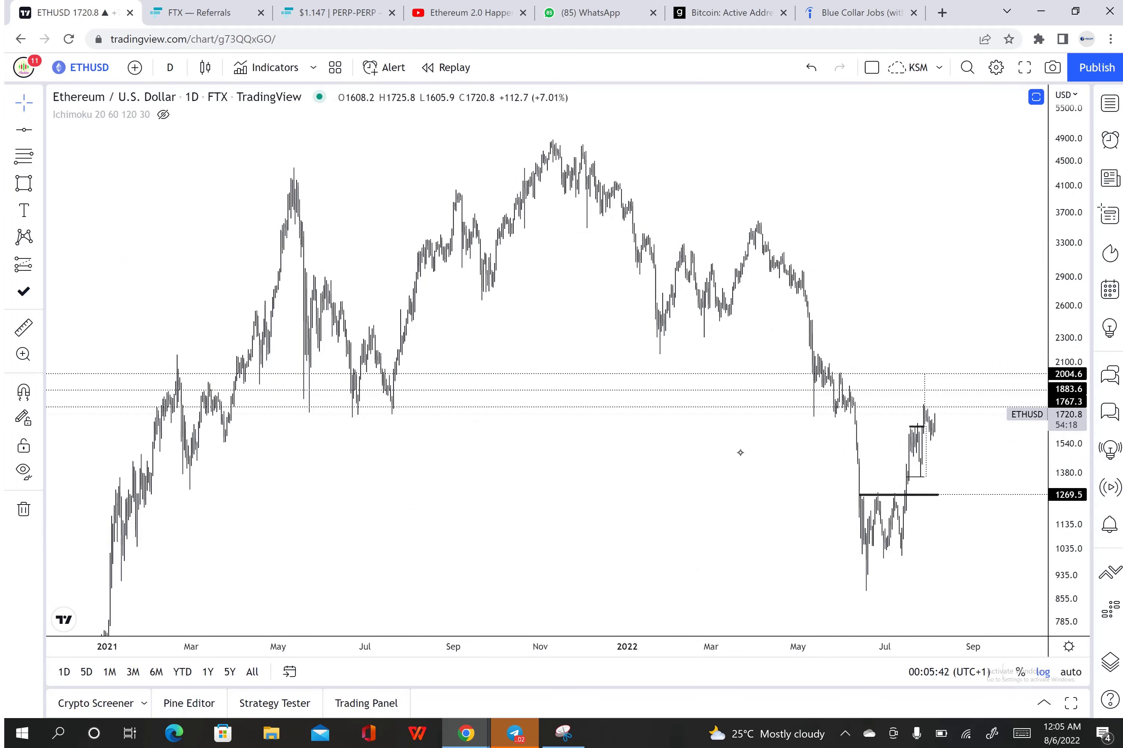
{"action": "left_click", "coordinate": [24, 509]}
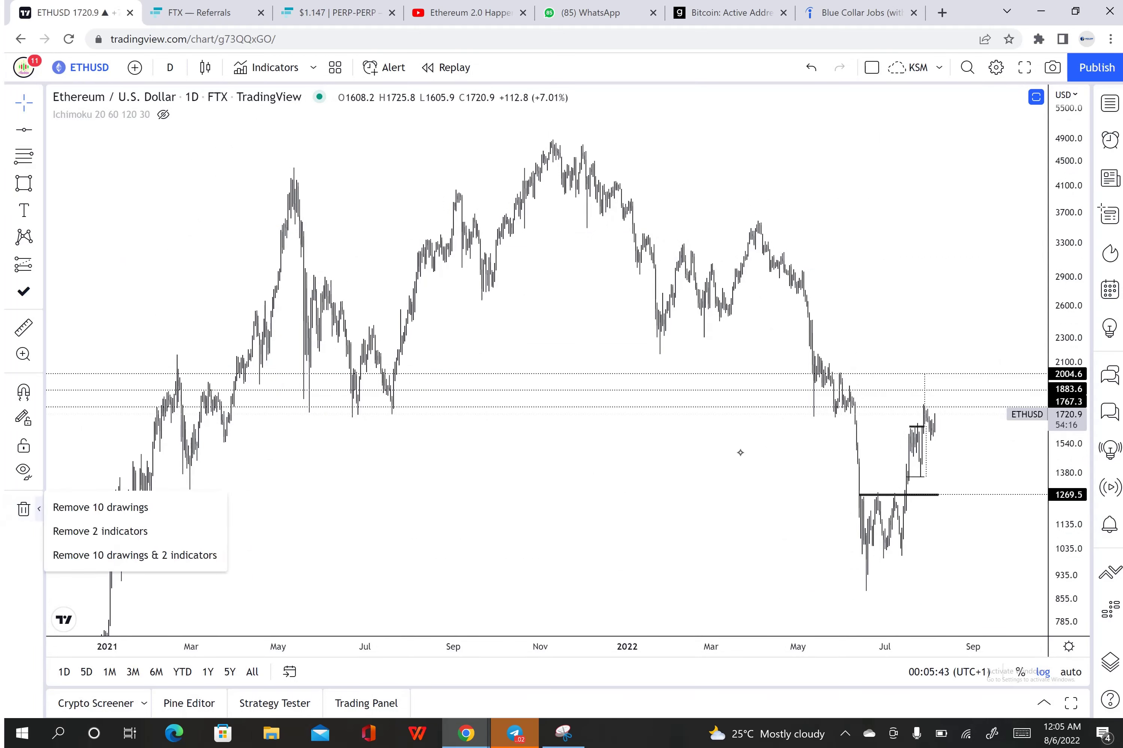
{"action": "left_click", "coordinate": [100, 506]}
Draw a rectangle zone from about 1743 to 1788 along Ethereum's 2021 lows, from 27 March 2021 to 1 September 2022.
{"action": "left_click", "coordinate": [24, 183]}
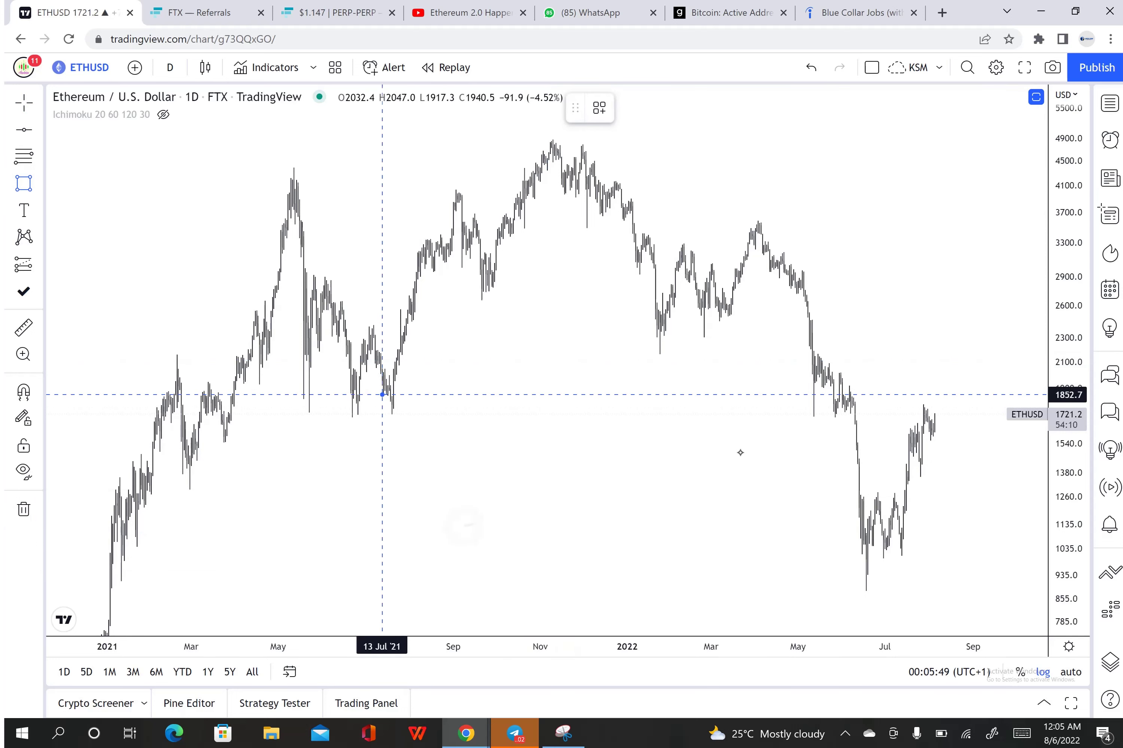
{"action": "left_click", "coordinate": [228, 411]}
{"action": "left_click", "coordinate": [589, 472]}
{"action": "mouse_move", "coordinate": [818, 436]}
{"action": "left_mouse_down"}
{"action": "mouse_move", "coordinate": [983, 401]}
{"action": "mouse_move", "coordinate": [972, 408]}
{"action": "left_mouse_up"}
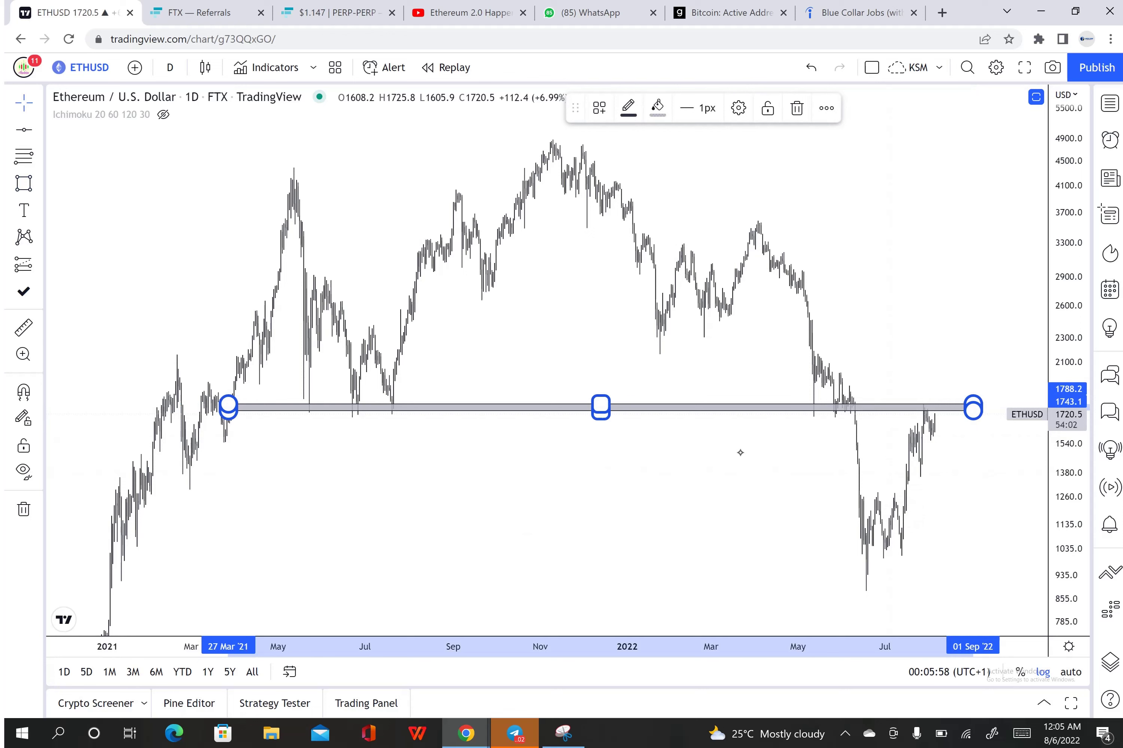
With the brush, circle the zone's latest retest, its three mid-2021 lows and the May–June 2022 lows.
{"action": "left_click", "coordinate": [39, 210]}
{"action": "left_click", "coordinate": [40, 183]}
{"action": "left_click", "coordinate": [88, 185]}
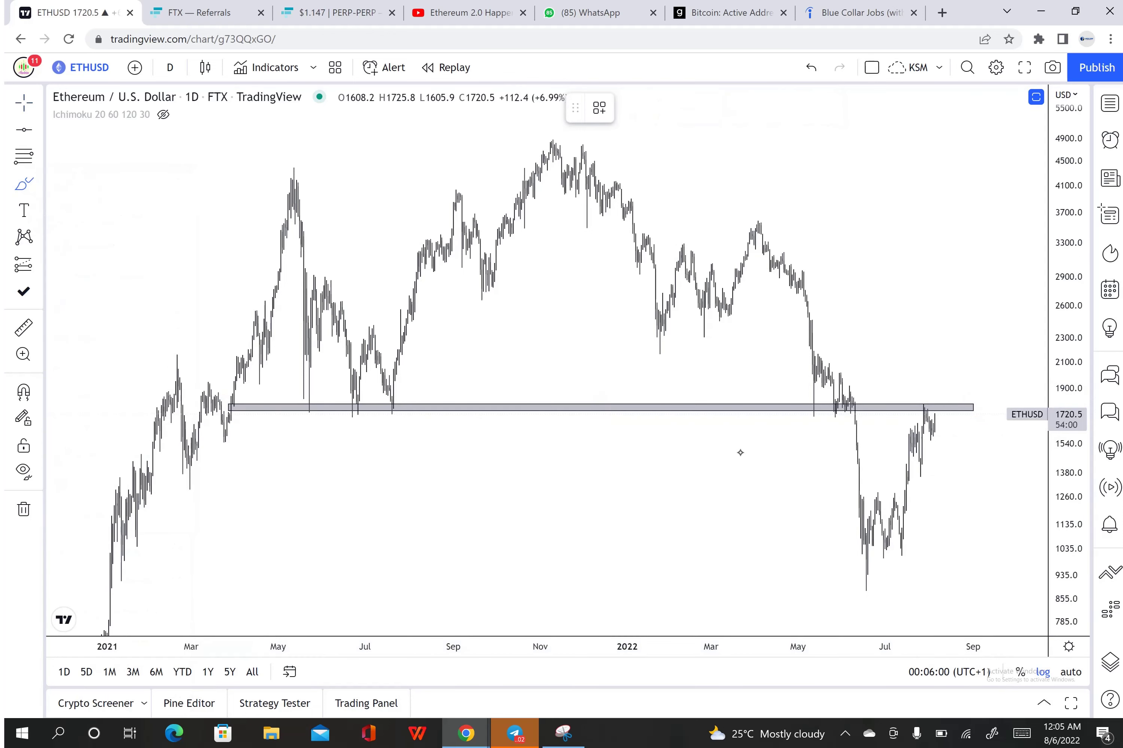
{"action": "mouse_move", "coordinate": [937, 394]}
{"action": "left_mouse_down"}
{"action": "mouse_move", "coordinate": [901, 394]}
{"action": "mouse_move", "coordinate": [913, 387]}
{"action": "left_mouse_up"}
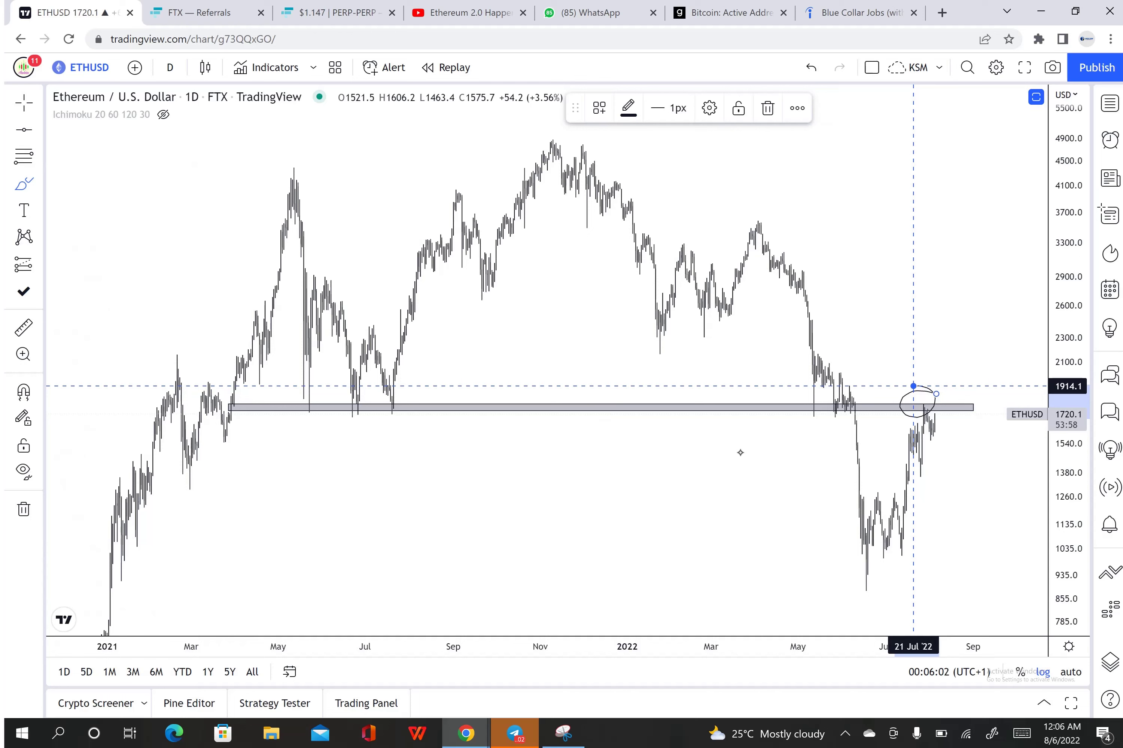
{"action": "left_click_drag", "start_coordinate": [299, 406], "coordinate": [291, 399]}
{"action": "left_click_drag", "start_coordinate": [359, 397], "coordinate": [349, 401]}
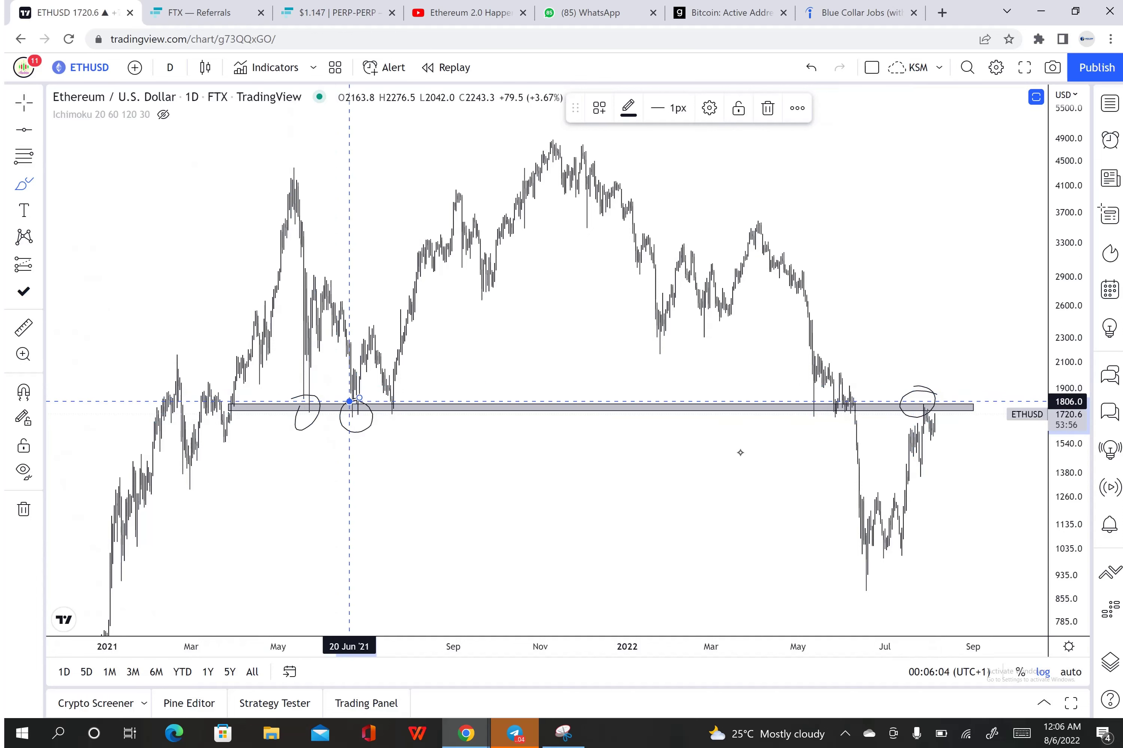
{"action": "left_click", "coordinate": [349, 401]}
{"action": "left_click", "coordinate": [387, 403]}
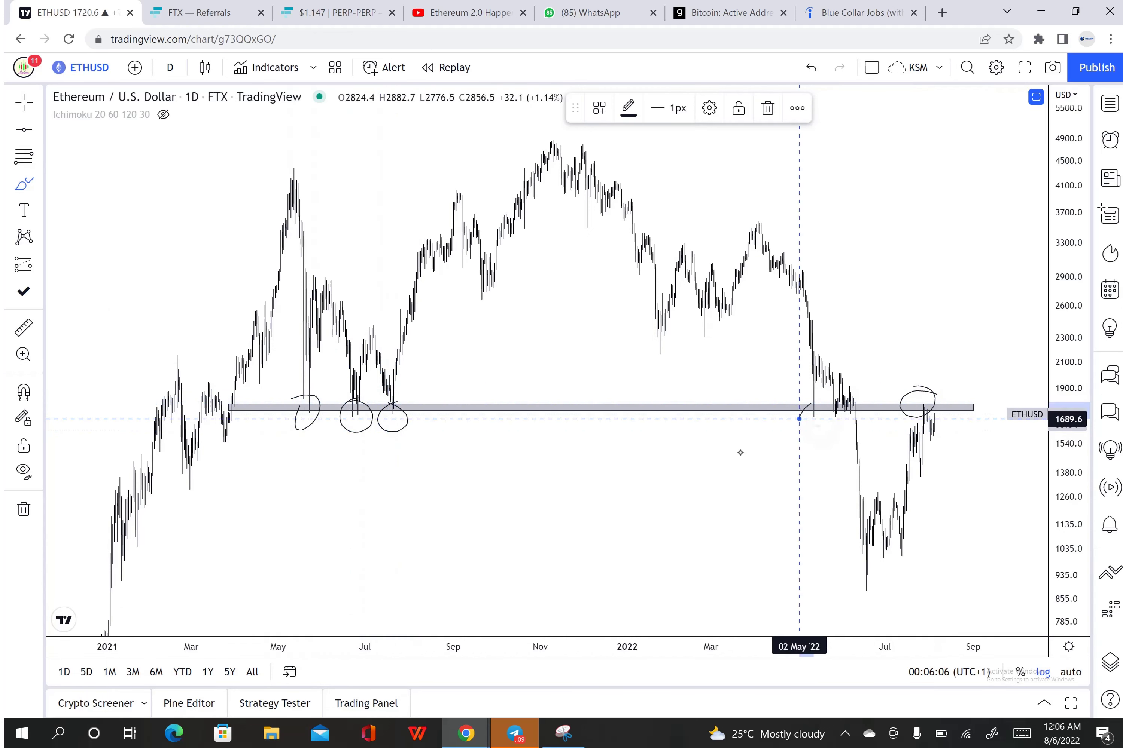
{"action": "left_click", "coordinate": [810, 403]}
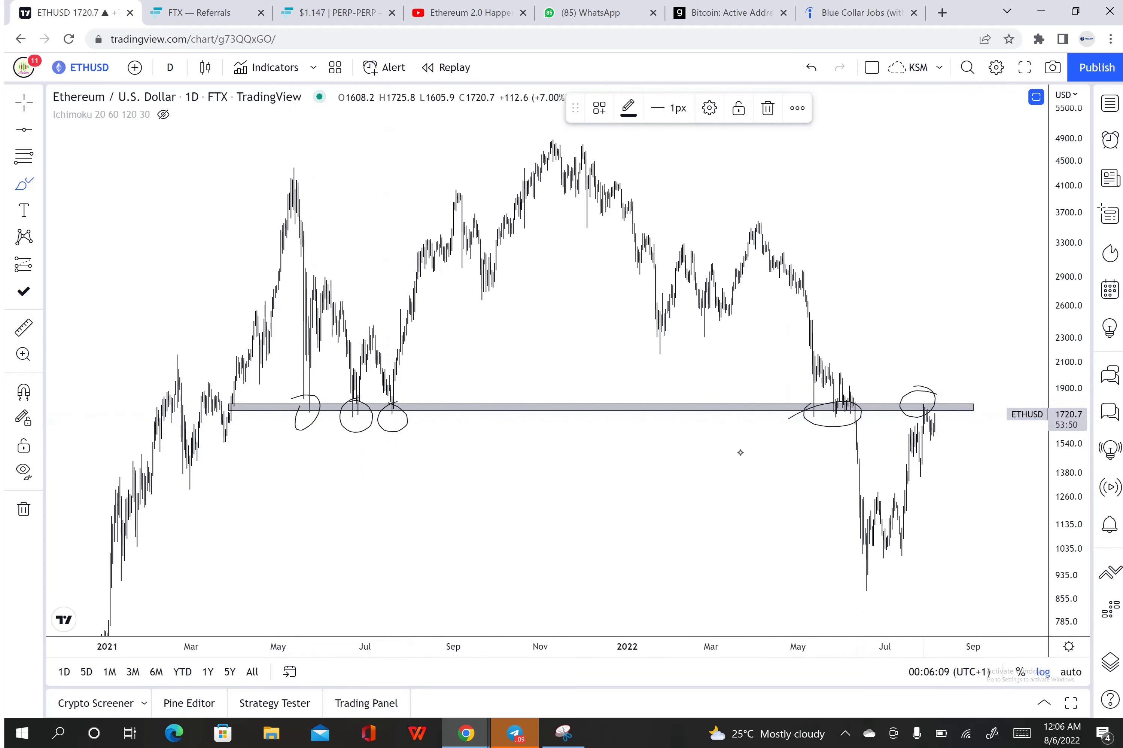
Brush a projected rise to about 2,050 through the Ichimoku cloud, and remove all drawings from the Ethereum chart.
{"action": "left_click_drag", "start_coordinate": [923, 415], "coordinate": [956, 367]}
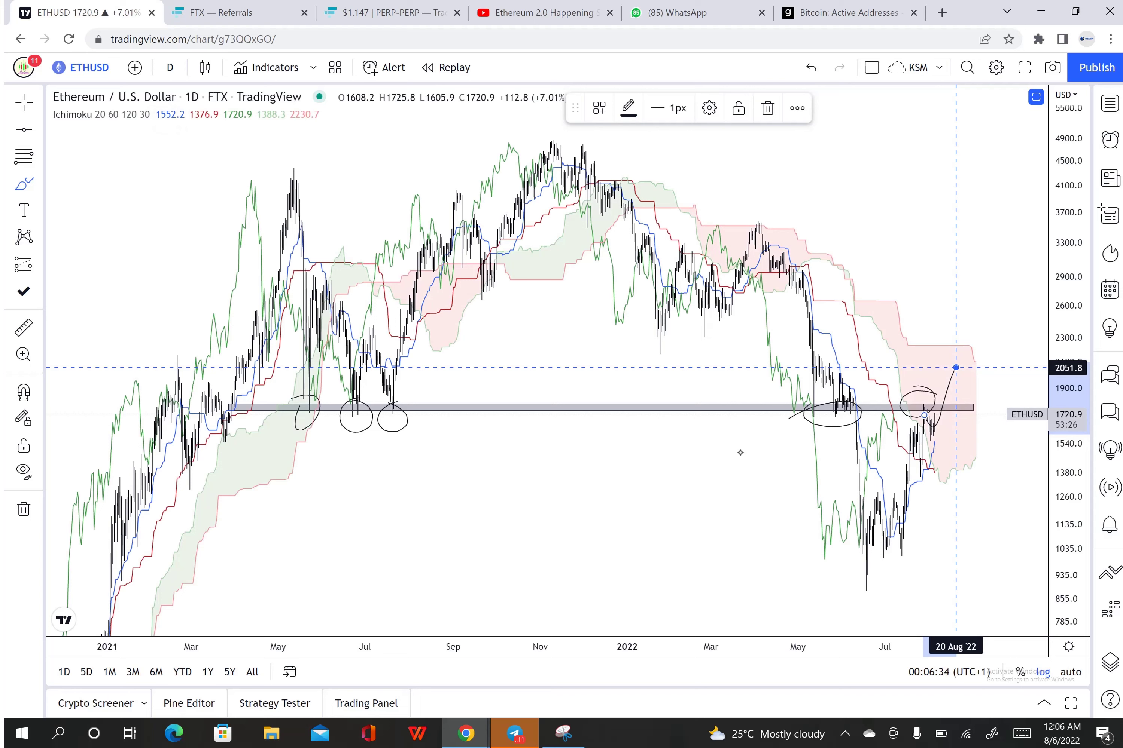
{"action": "scroll", "coordinate": [740, 453], "scroll_direction": "up", "scroll_amount": 10}
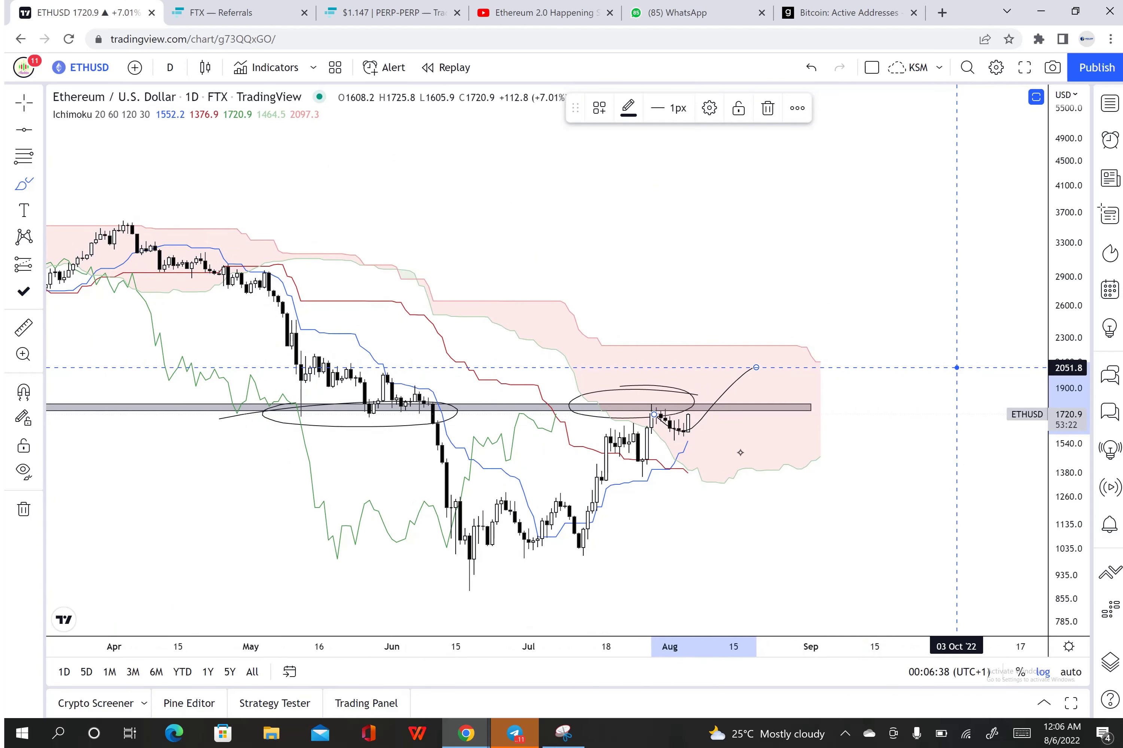
{"action": "left_click", "coordinate": [23, 509]}
{"action": "left_click", "coordinate": [73, 508]}
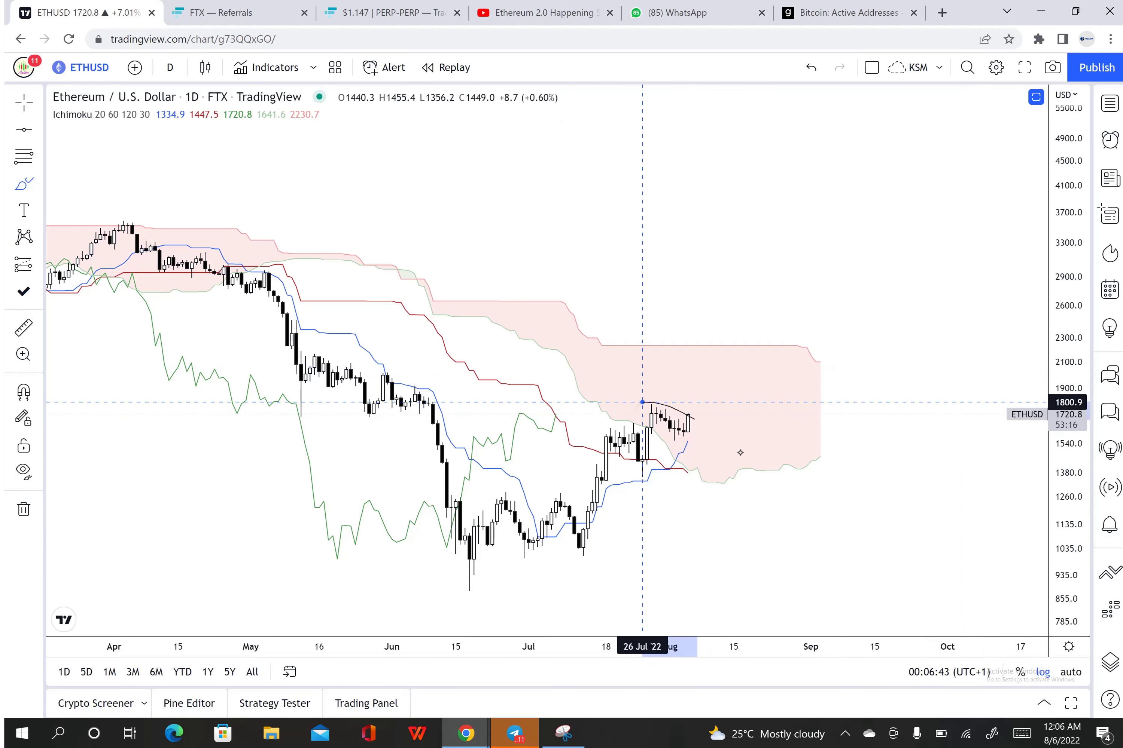
Brush a circle around the latest candles, an arrow to the cloud's upper edge near 2,250 and an ellipse along that edge, and remove all drawings.
{"action": "mouse_move", "coordinate": [657, 403]}
{"action": "left_mouse_down"}
{"action": "mouse_move", "coordinate": [694, 418]}
{"action": "mouse_move", "coordinate": [708, 343]}
{"action": "mouse_move", "coordinate": [694, 350]}
{"action": "mouse_move", "coordinate": [728, 368]}
{"action": "left_mouse_up"}
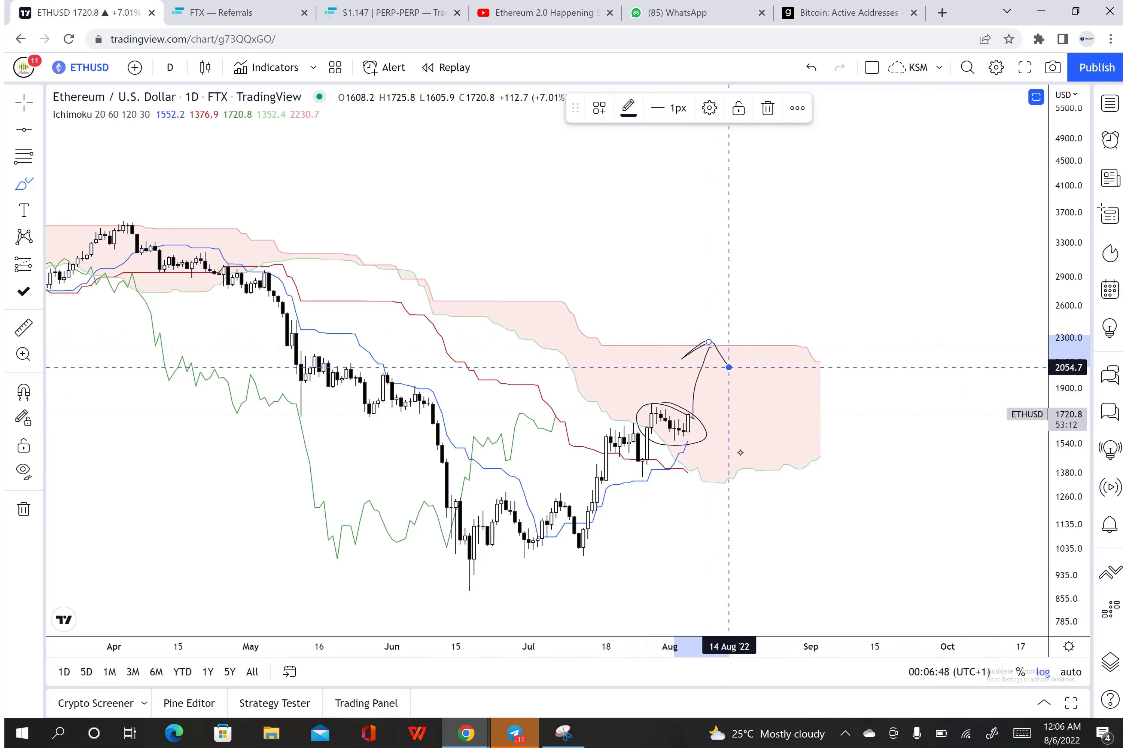
{"action": "mouse_move", "coordinate": [613, 350]}
{"action": "left_mouse_down"}
{"action": "mouse_move", "coordinate": [820, 345]}
{"action": "mouse_move", "coordinate": [672, 366]}
{"action": "mouse_move", "coordinate": [639, 343]}
{"action": "left_mouse_up"}
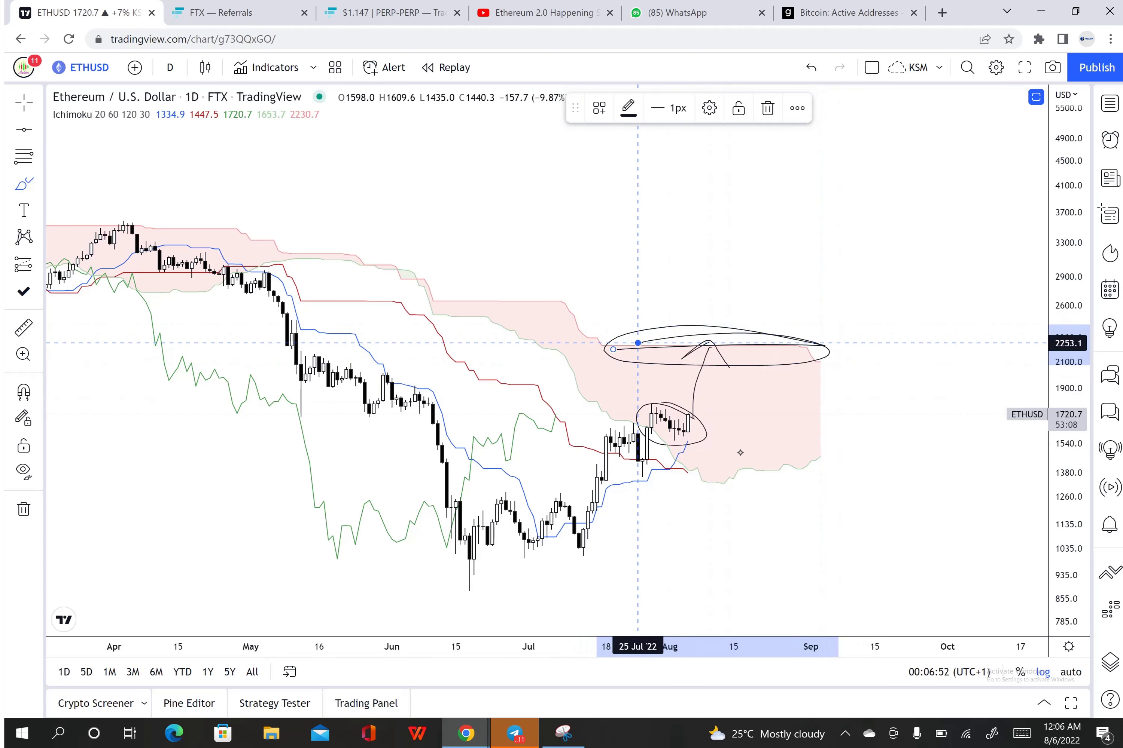
{"action": "key", "text": "ctrl+z"}
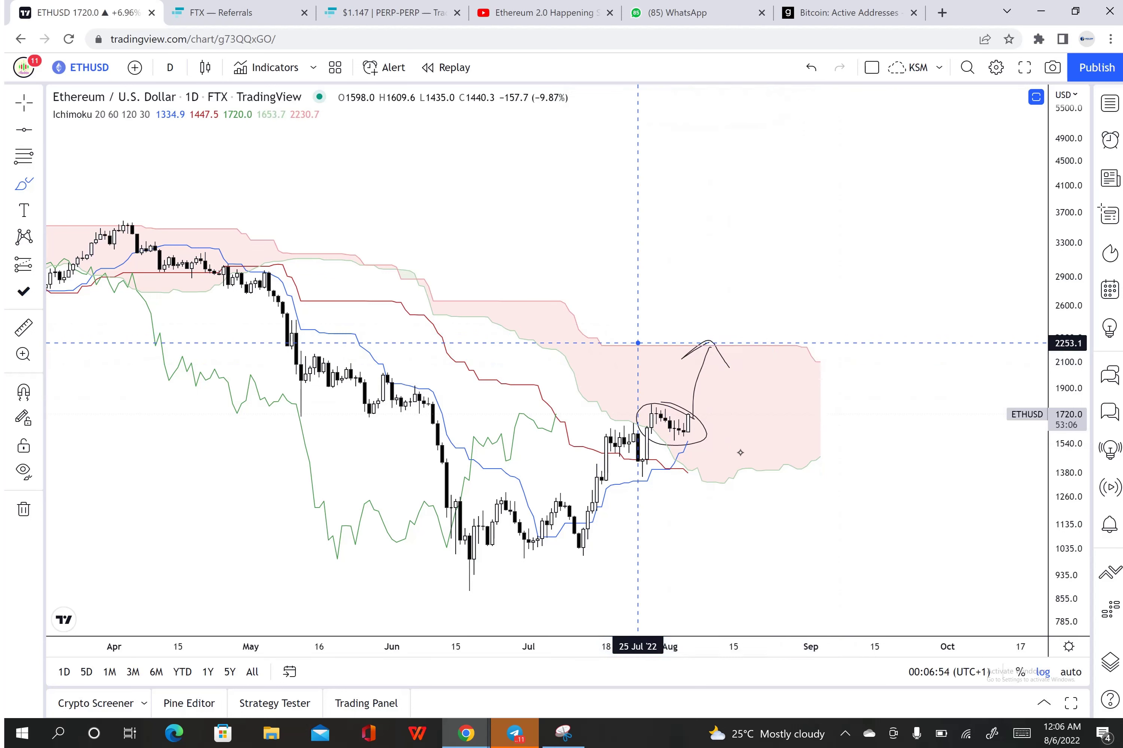
{"action": "left_click", "coordinate": [23, 509]}
{"action": "left_click", "coordinate": [77, 504]}
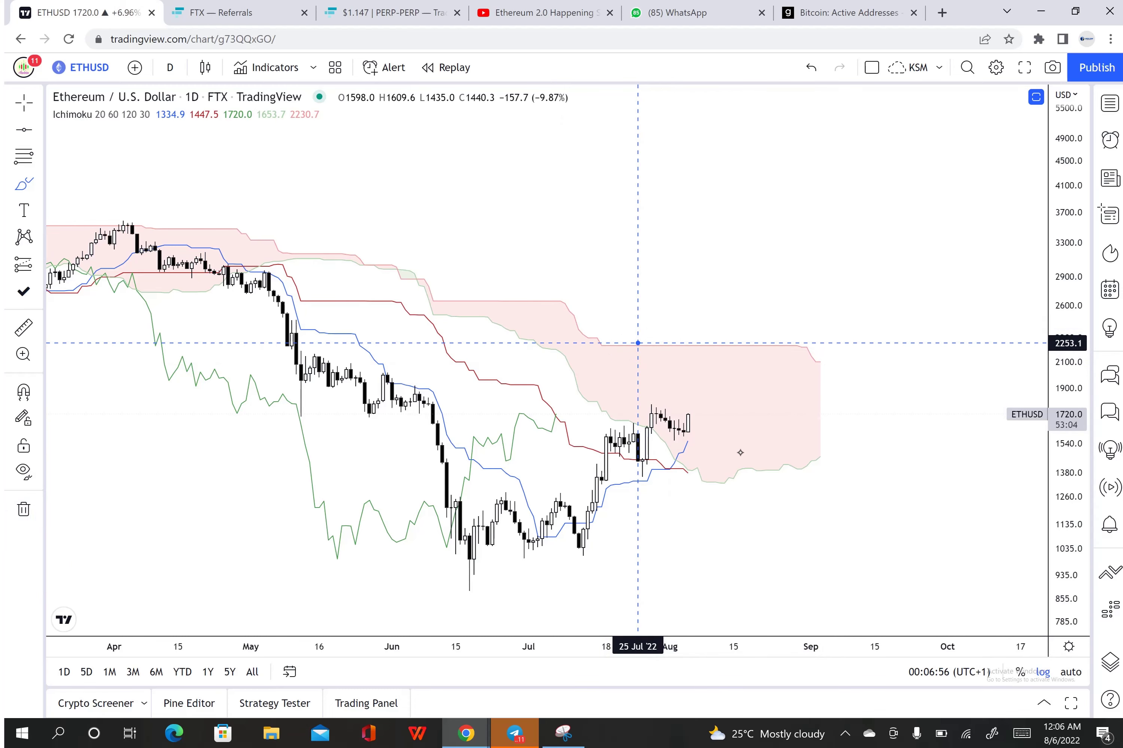
Switch the chart to BTCPERP on FTX and set its interval to 2 hours.
{"action": "left_click", "coordinate": [89, 67]}
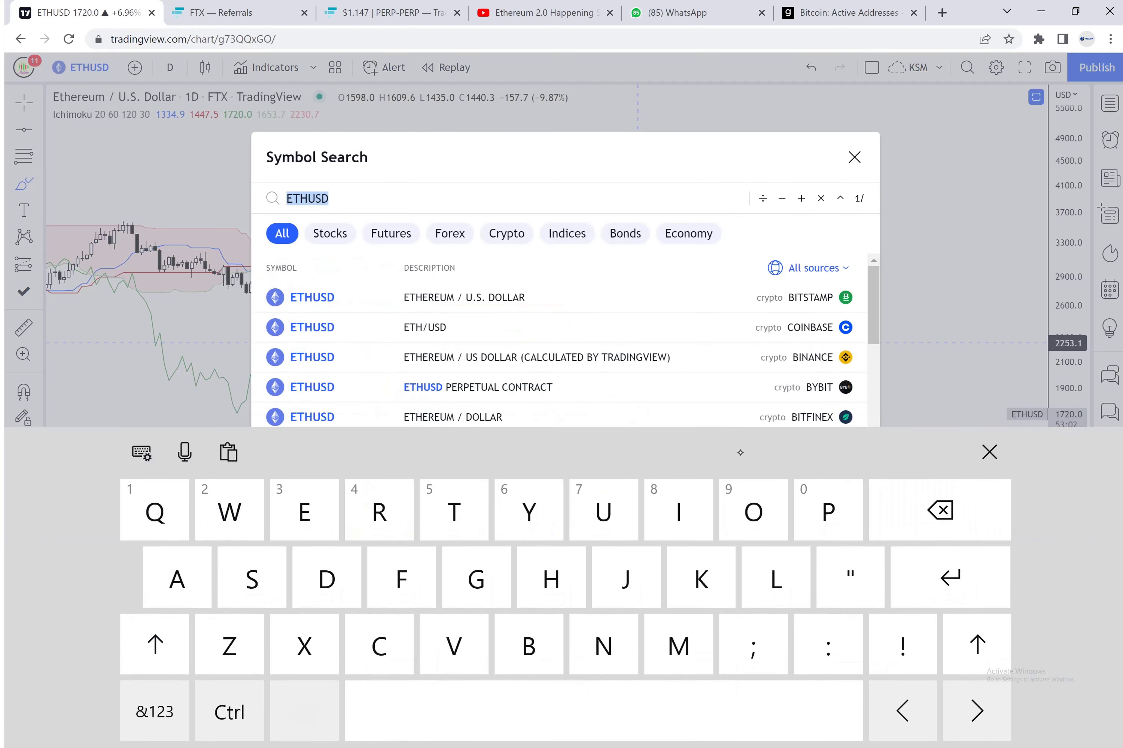
{"action": "type", "text": "BTCP"}
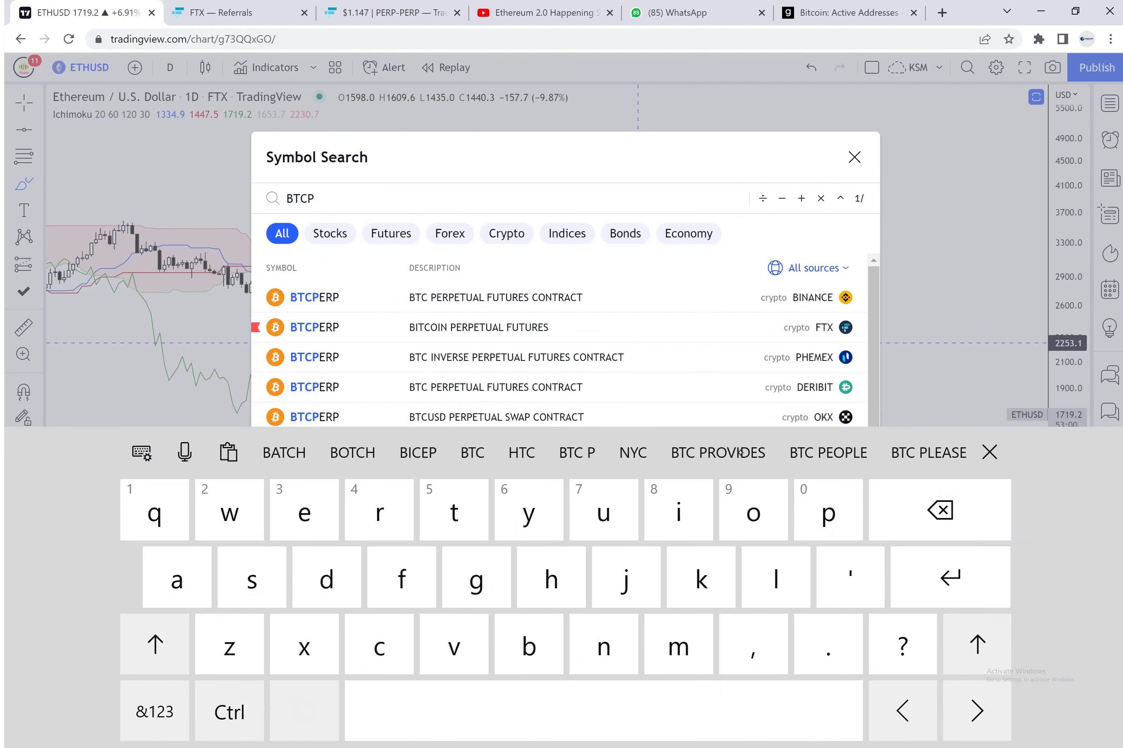
{"action": "key", "text": "Return"}
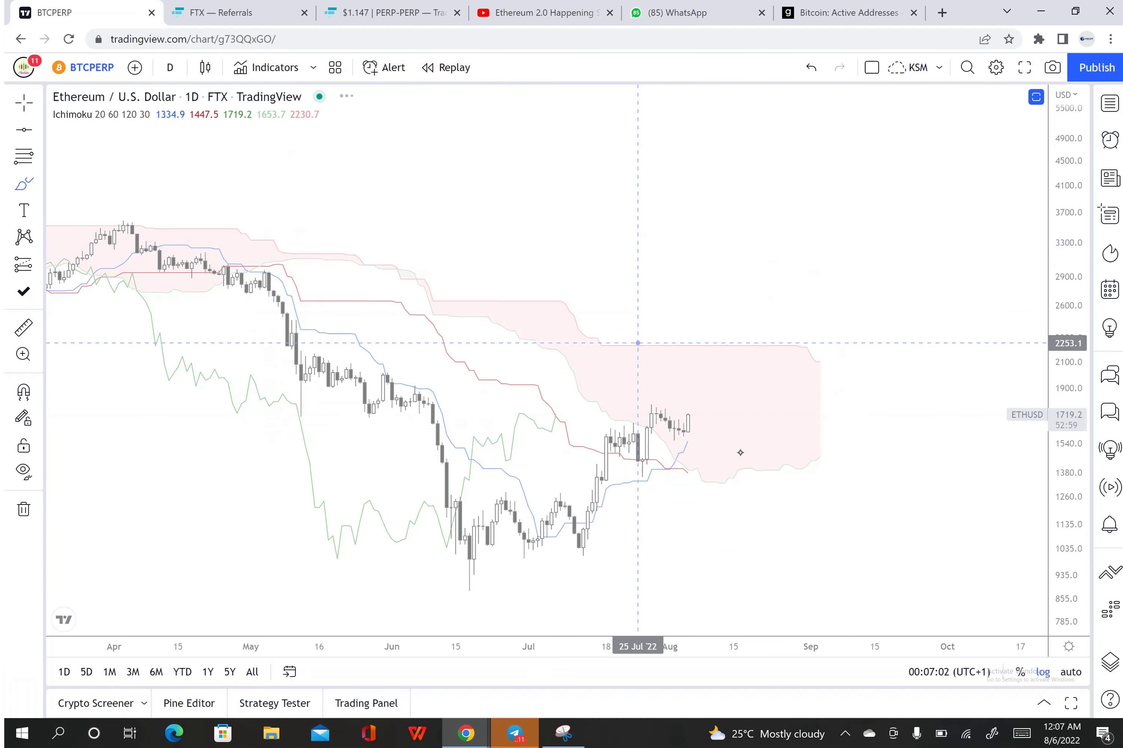
{"action": "left_click", "coordinate": [169, 67]}
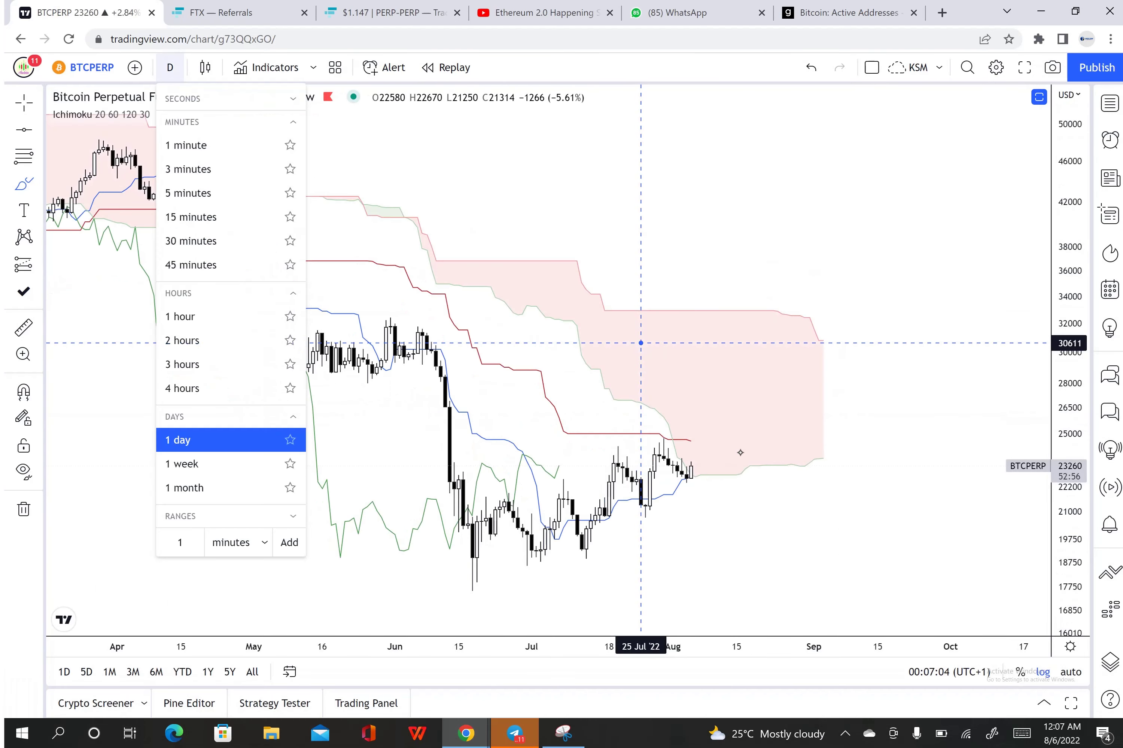
{"action": "left_click", "coordinate": [213, 341]}
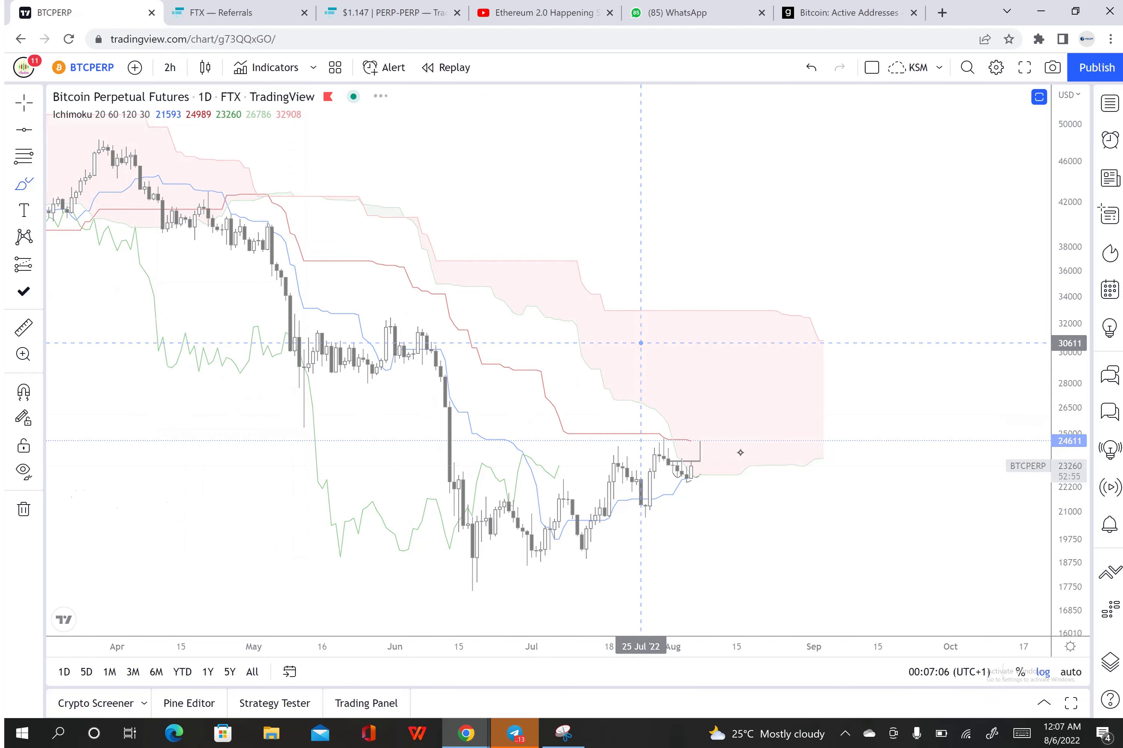
Hide the Ichimoku indicator on the Bitcoin chart, and place and delete a horizontal line at 30611.
{"action": "left_click", "coordinate": [101, 115]}
{"action": "left_click", "coordinate": [164, 115]}
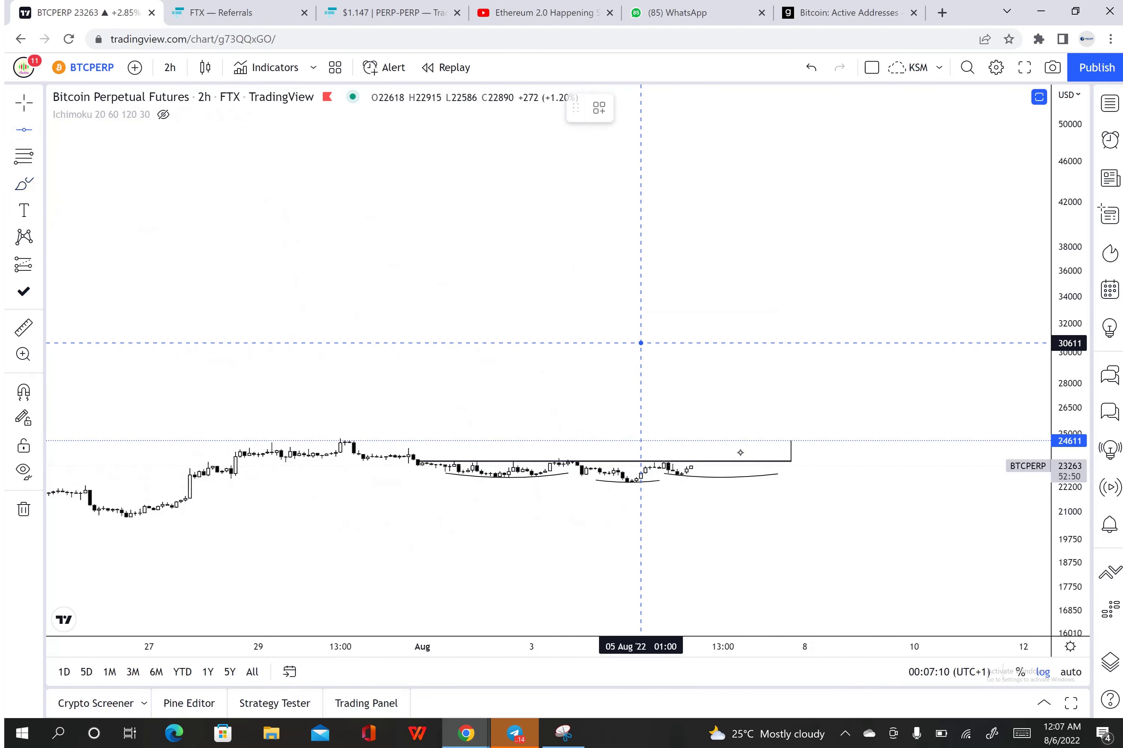
{"action": "left_click", "coordinate": [547, 343]}
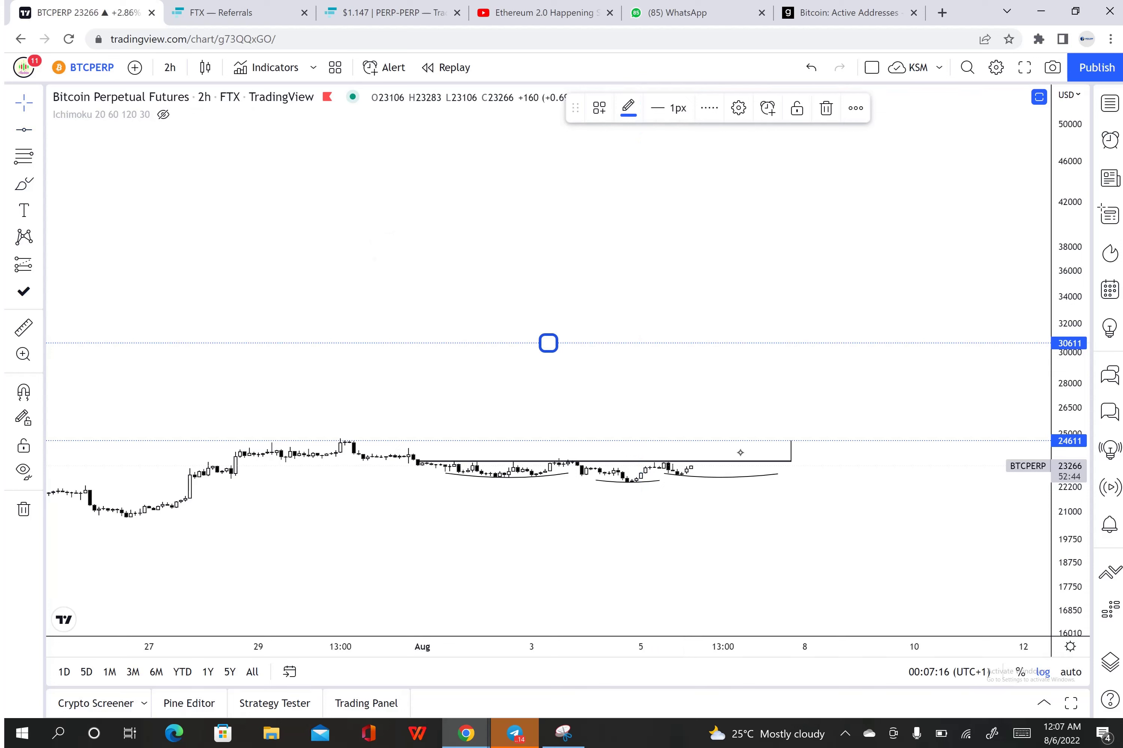
{"action": "key", "text": "Delete"}
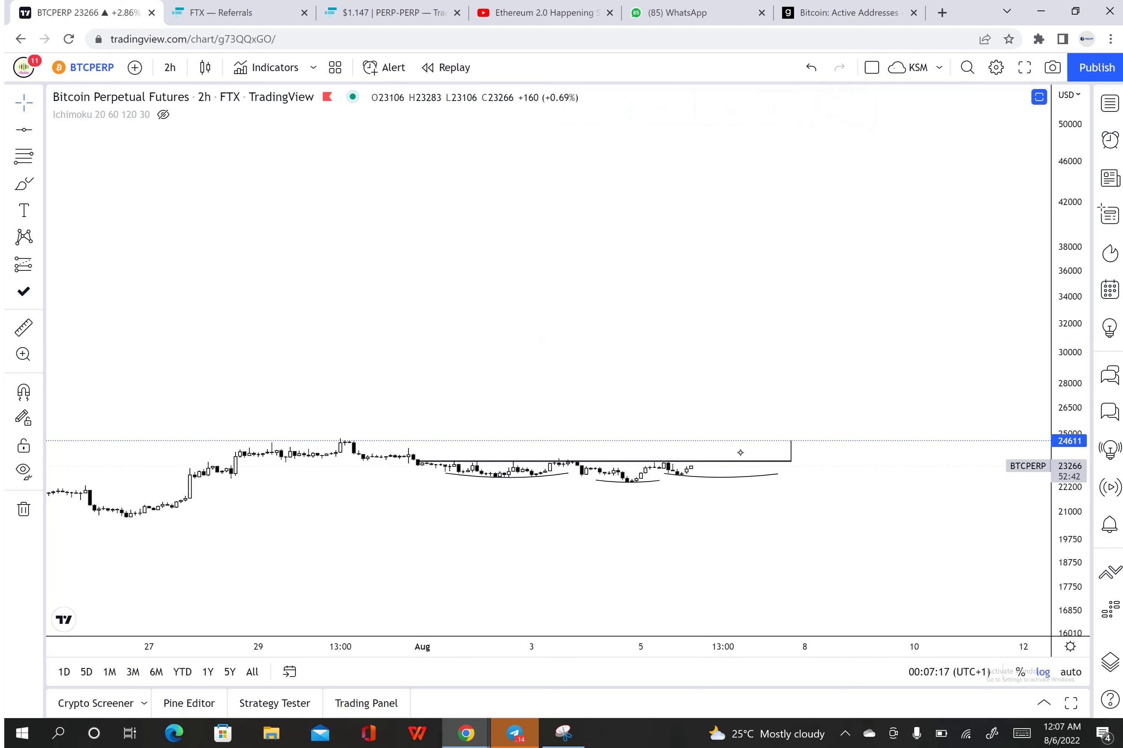
Draw a rising trend line across the pattern from about 21682 on 3 August to about 24369 on 6 August 2022, and delete it.
{"action": "left_click_drag", "start_coordinate": [1068, 512], "coordinate": [1068, 300]}
{"action": "left_click_drag", "start_coordinate": [740, 453], "coordinate": [764, 245]}
{"action": "left_click_drag", "start_coordinate": [1069, 434], "coordinate": [1068, 300]}
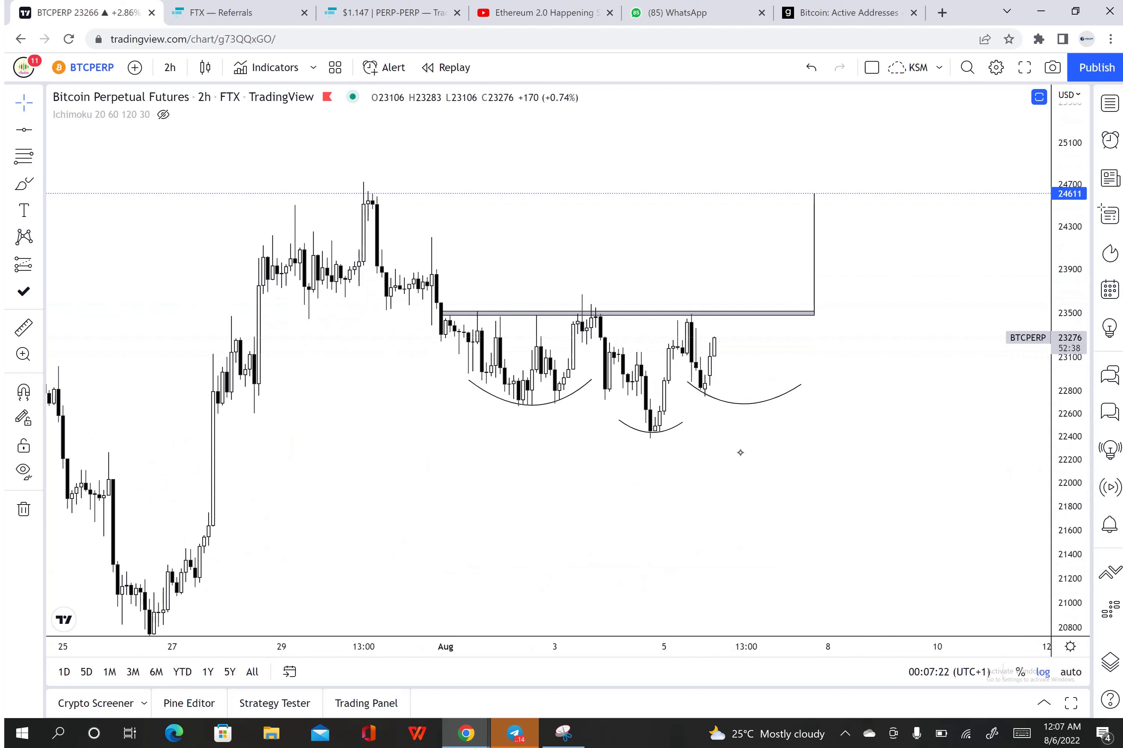
{"action": "scroll", "coordinate": [740, 453], "scroll_direction": "up", "scroll_amount": 5}
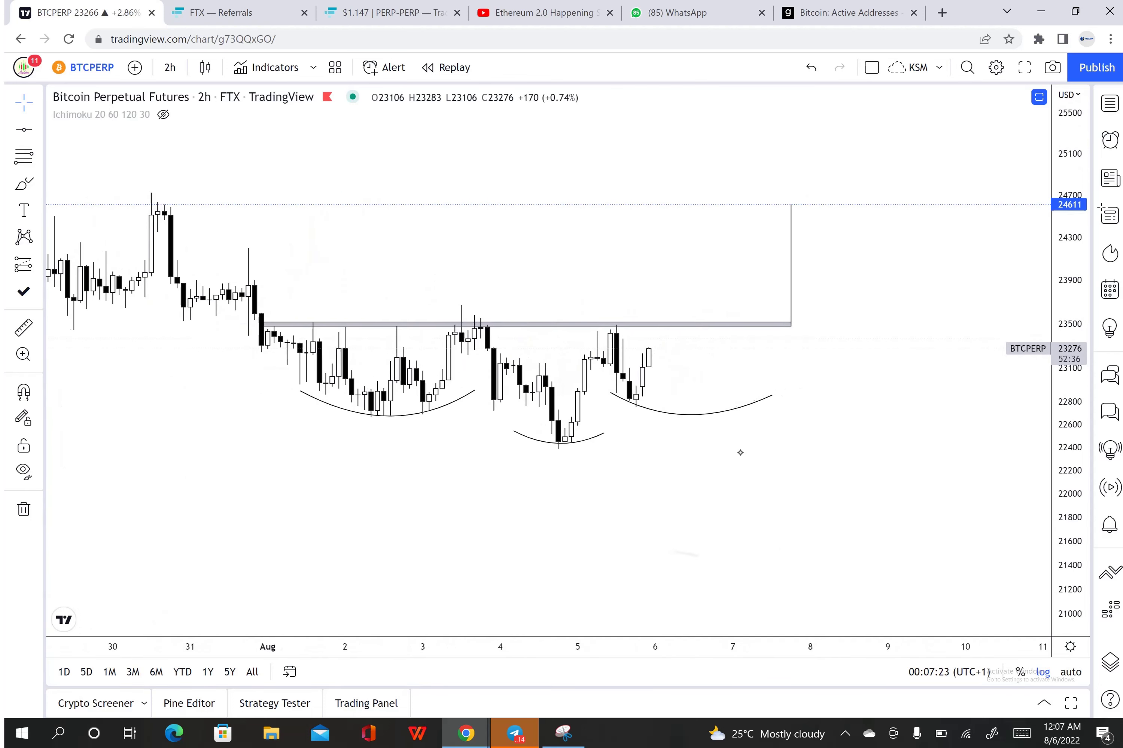
{"action": "left_click", "coordinate": [38, 130]}
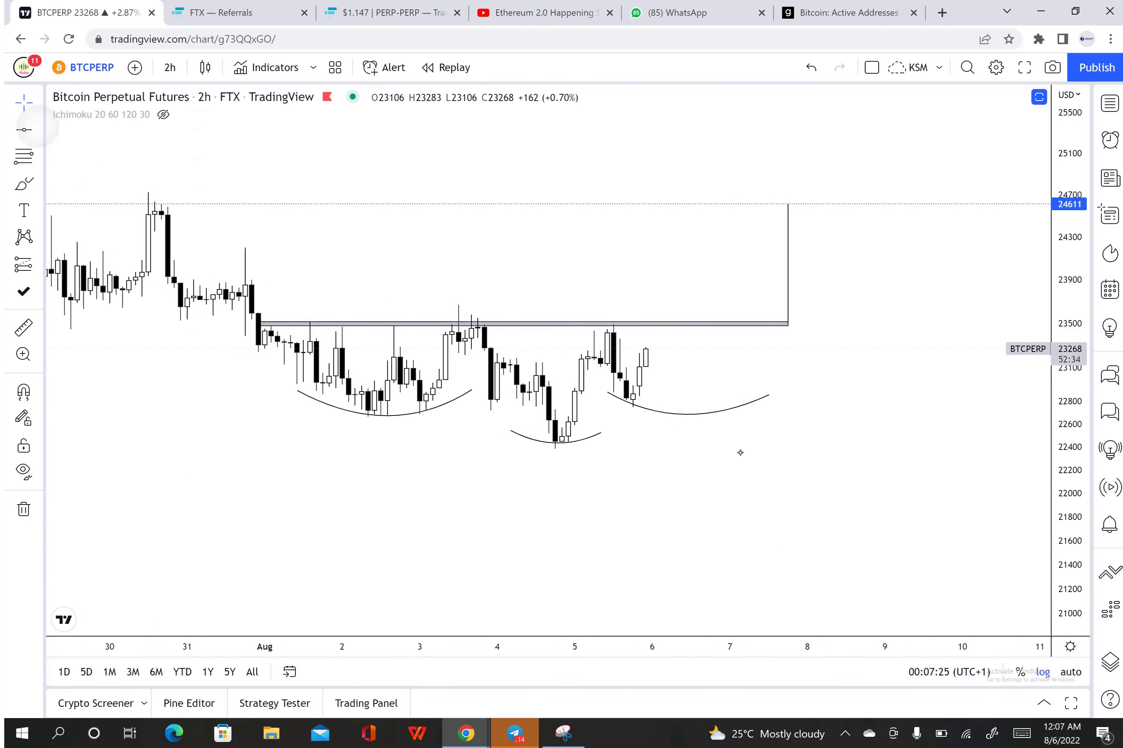
{"action": "left_click", "coordinate": [99, 131]}
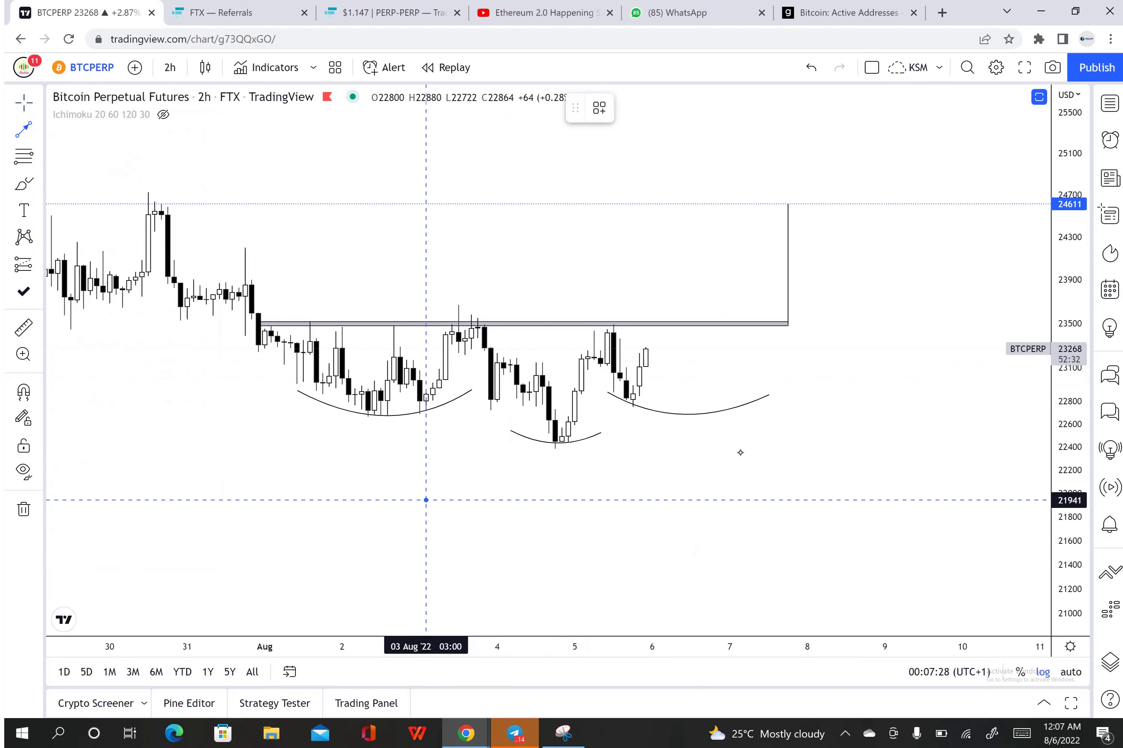
{"action": "left_click", "coordinate": [419, 531]}
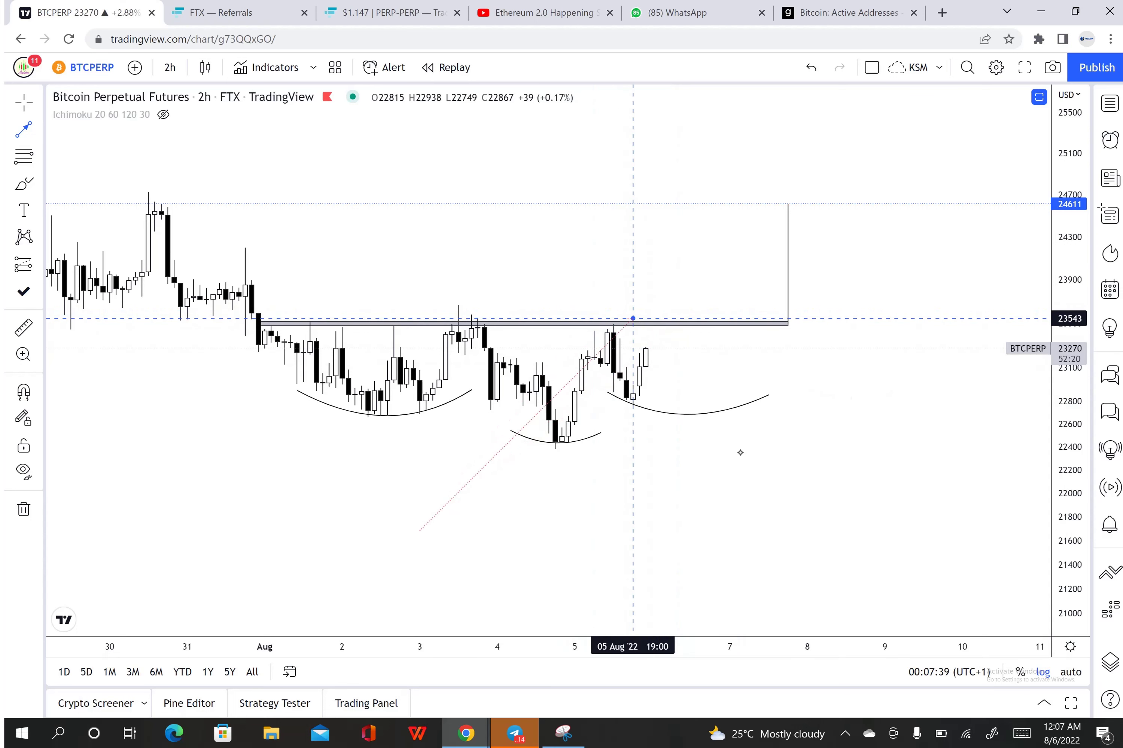
{"action": "left_click", "coordinate": [697, 230]}
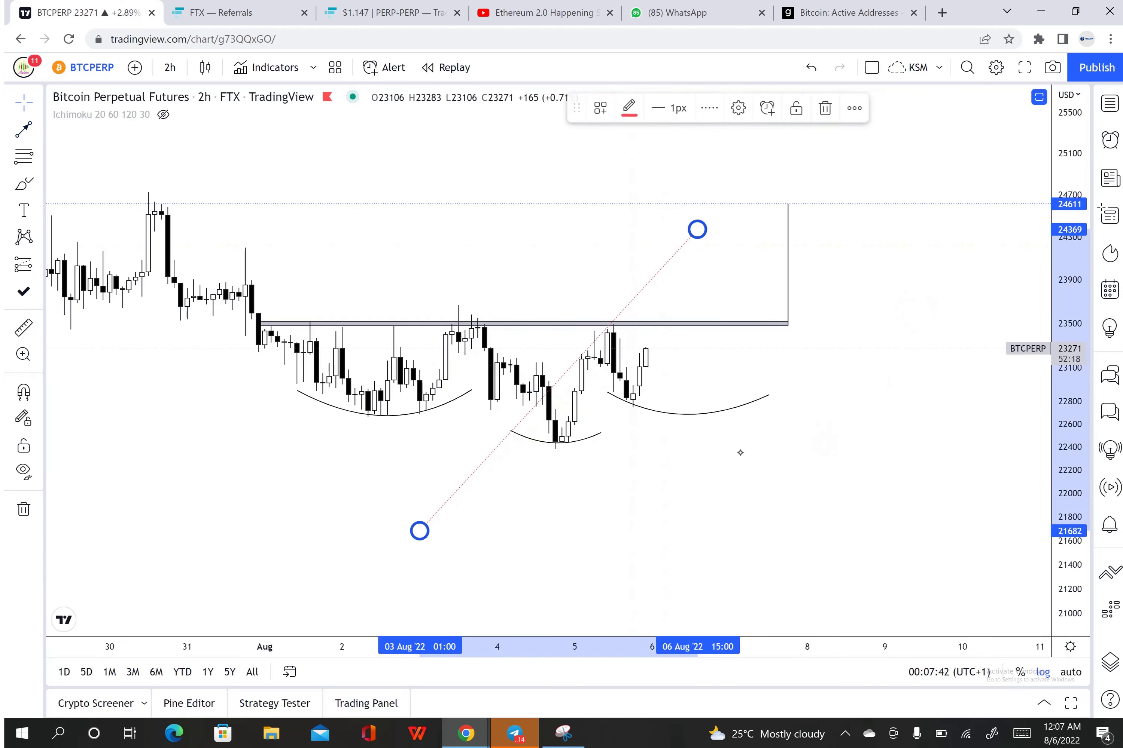
{"action": "key", "text": "Delete"}
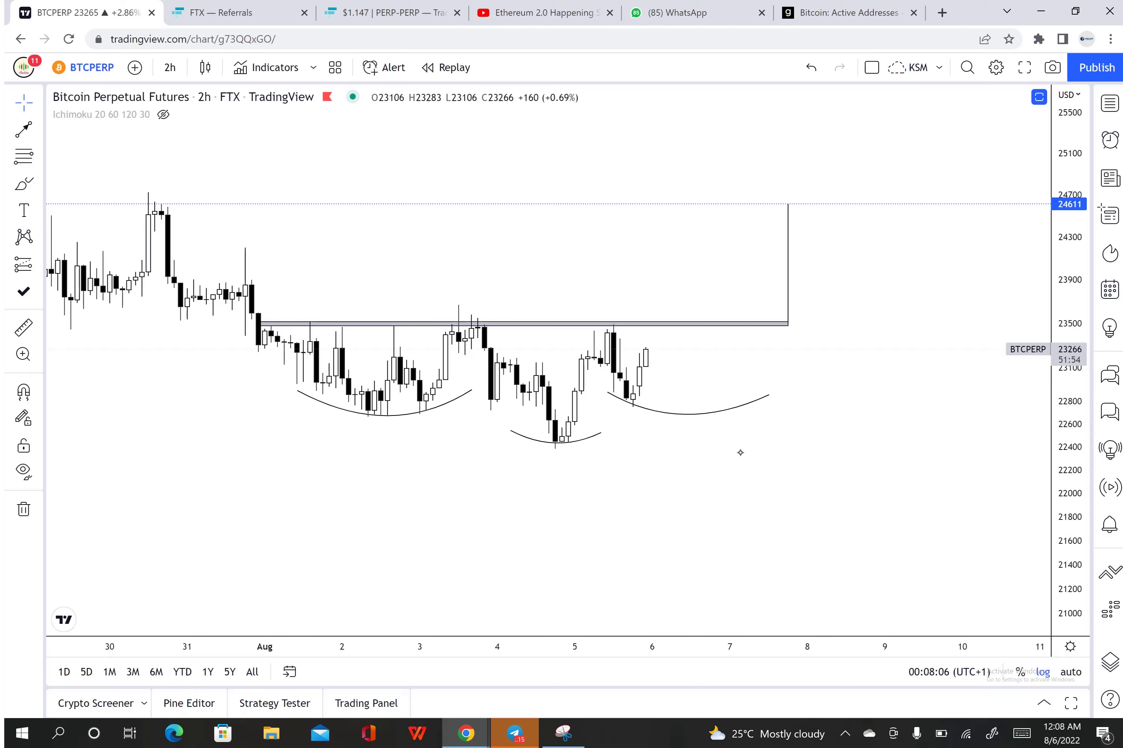
{"action": "left_click", "coordinate": [844, 734]}
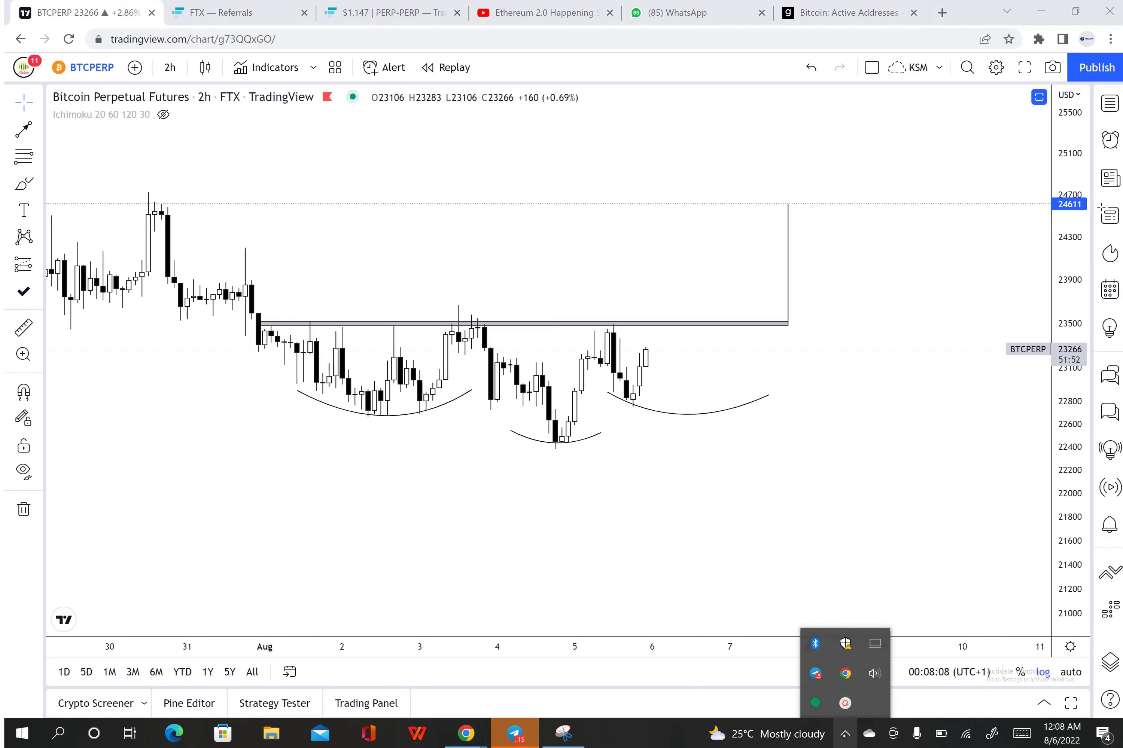
{"action": "left_click", "coordinate": [845, 704]}
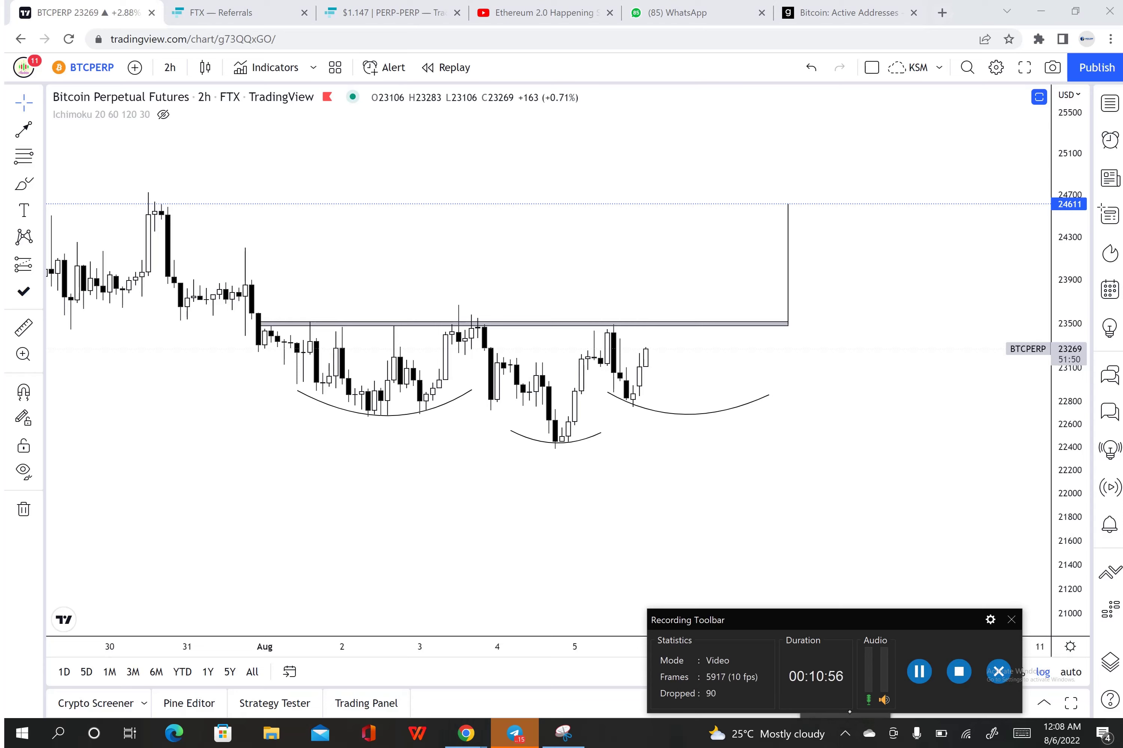